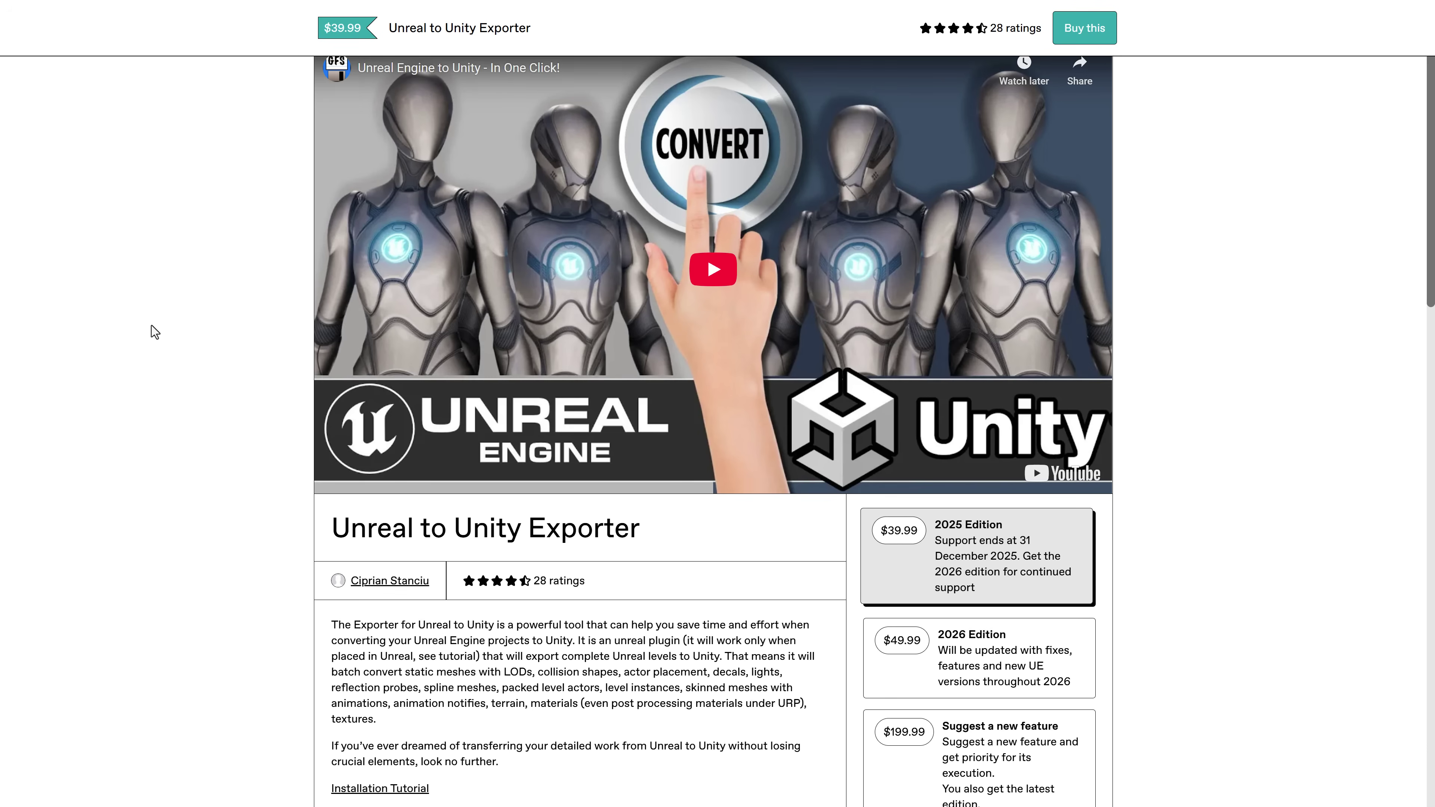
- Go back from the Unreal to Unity Exporter page to the Unity To Godot Exporter product page
{"action": "key", "text": "alt+Left"}
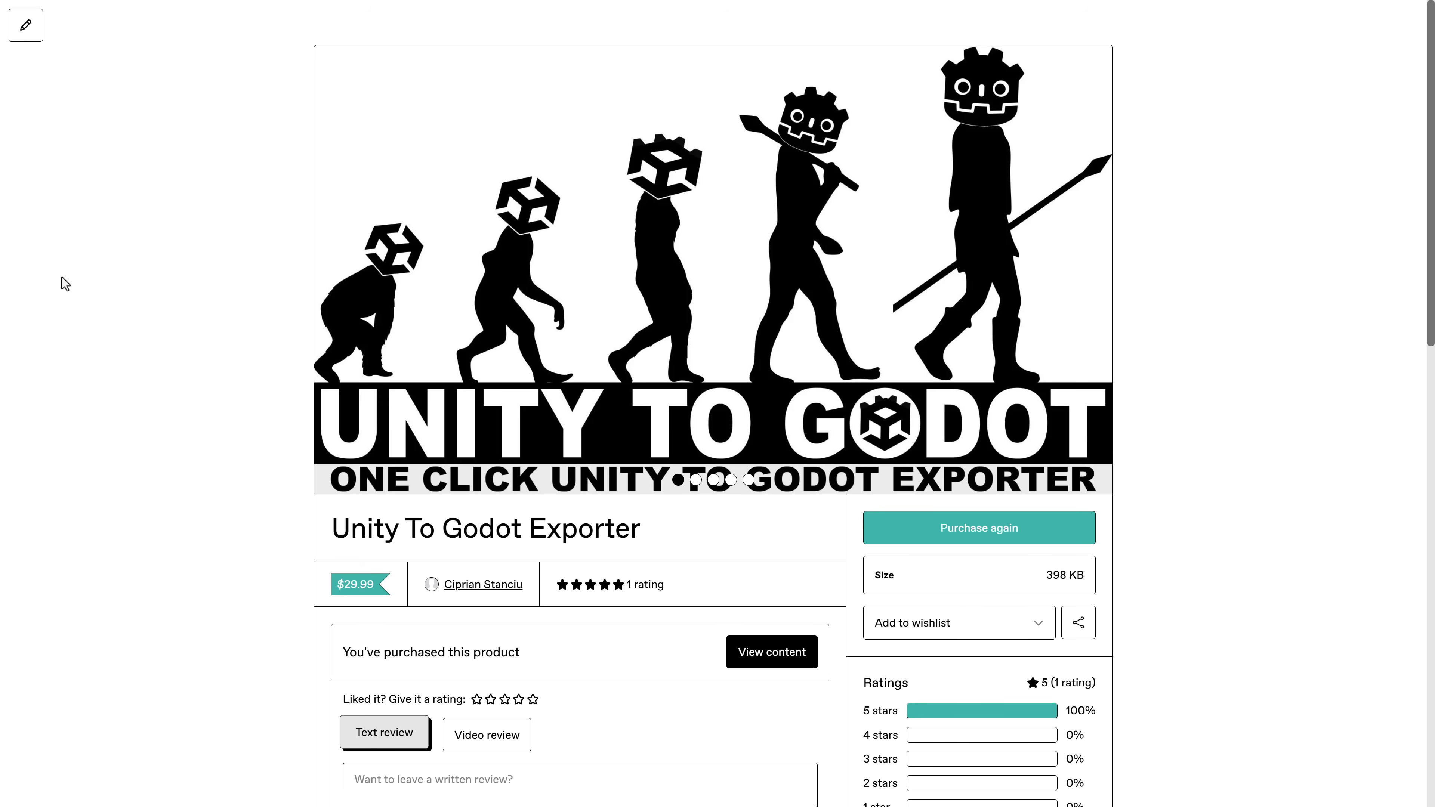
- Scroll through the Unity To Godot Exporter description, then switch to Unity's city demo scene
{"action": "scroll", "coordinate": [247, 374], "scroll_direction": "down", "scroll_amount": 2}
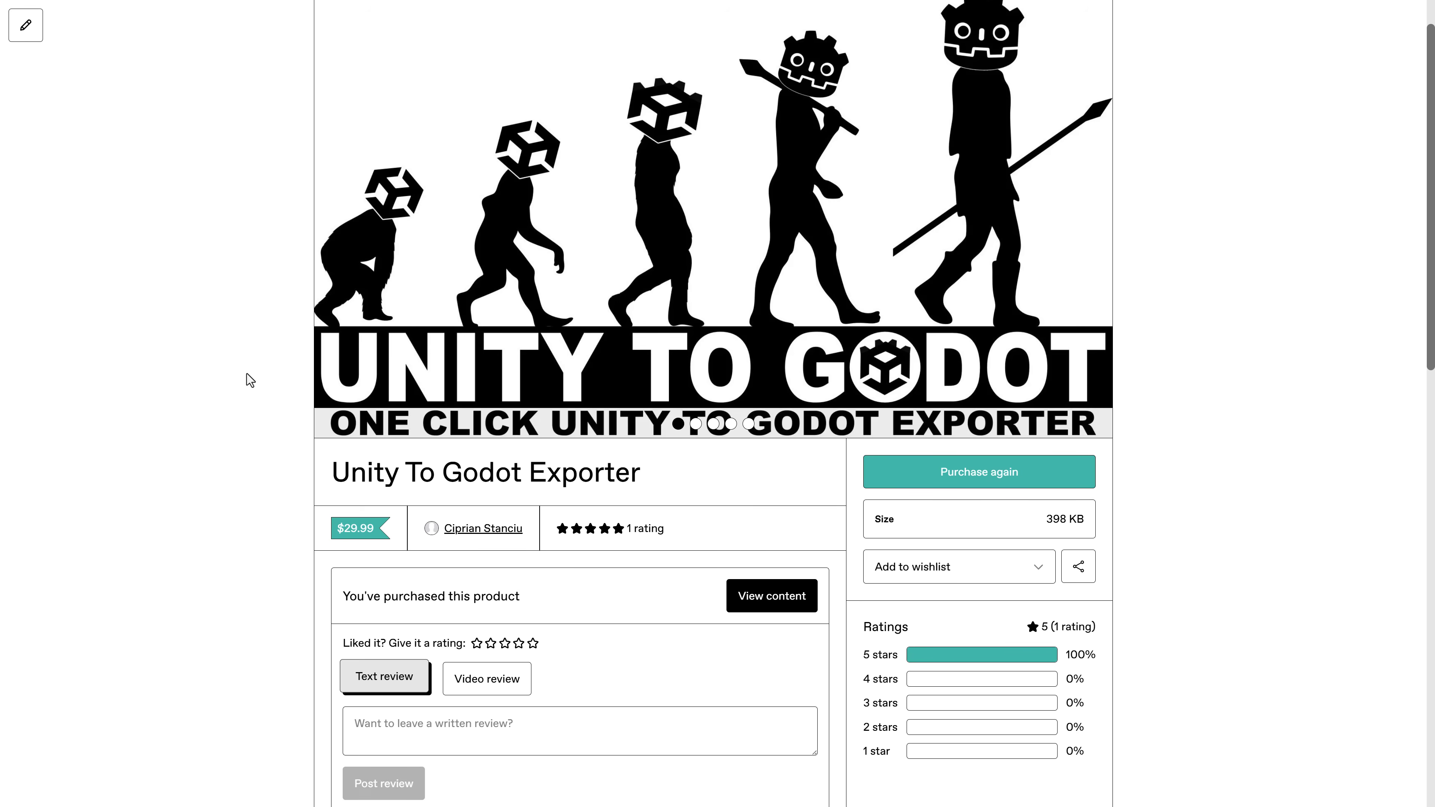
{"action": "scroll", "coordinate": [247, 374], "scroll_direction": "down", "scroll_amount": 10}
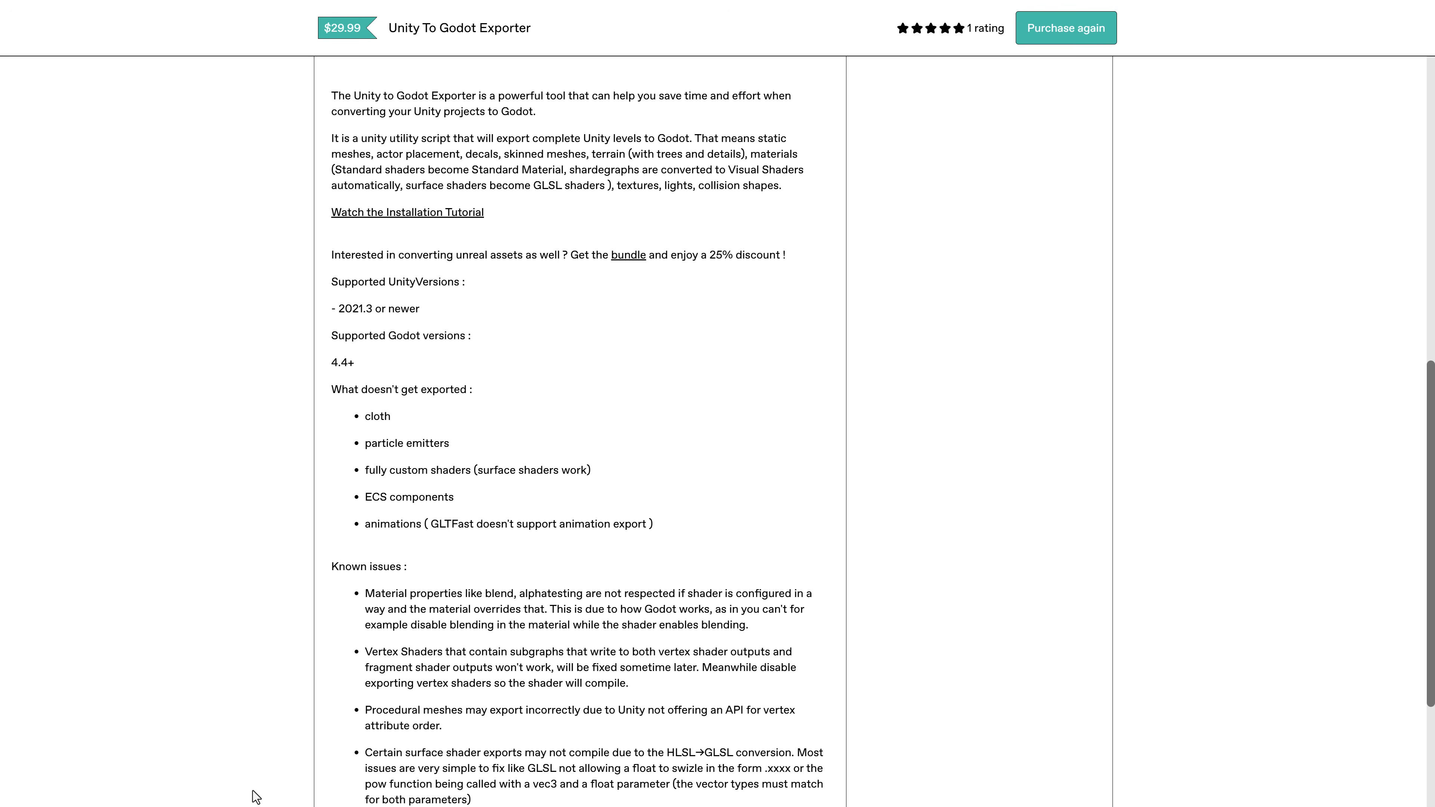
{"action": "key", "text": "alt+Tab"}
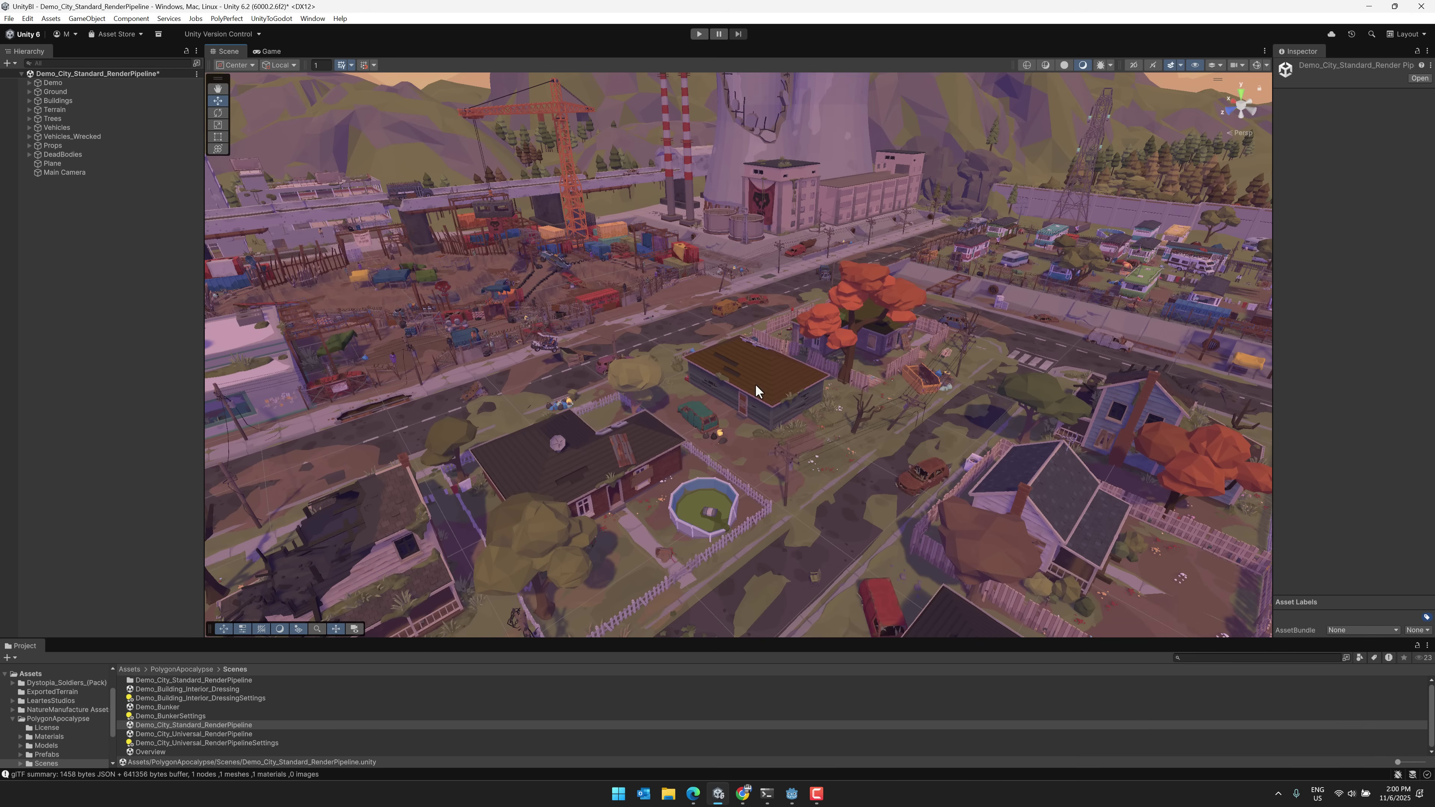
- Fly Unity's Scene view forward through the city toward the brown-roofed building
{"action": "right_click_drag", "start_coordinate": [756, 390], "coordinate": [295, 328]}
{"action": "key", "text": "w"}
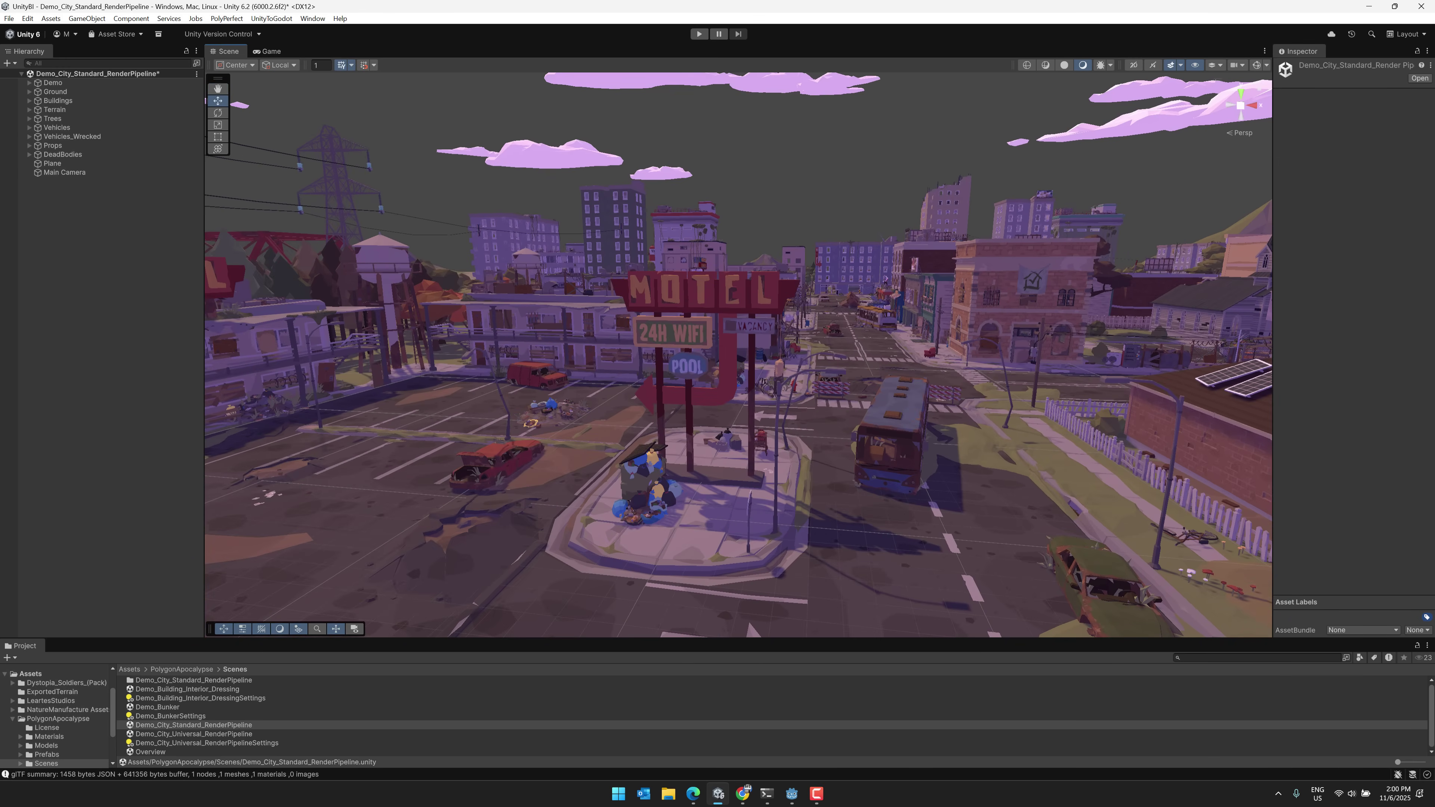
- Fly the exported Godot city scene from the street corner into the junkyard
{"action": "mouse_move", "coordinate": [794, 797]}
{"action": "left_click", "coordinate": [800, 742]}
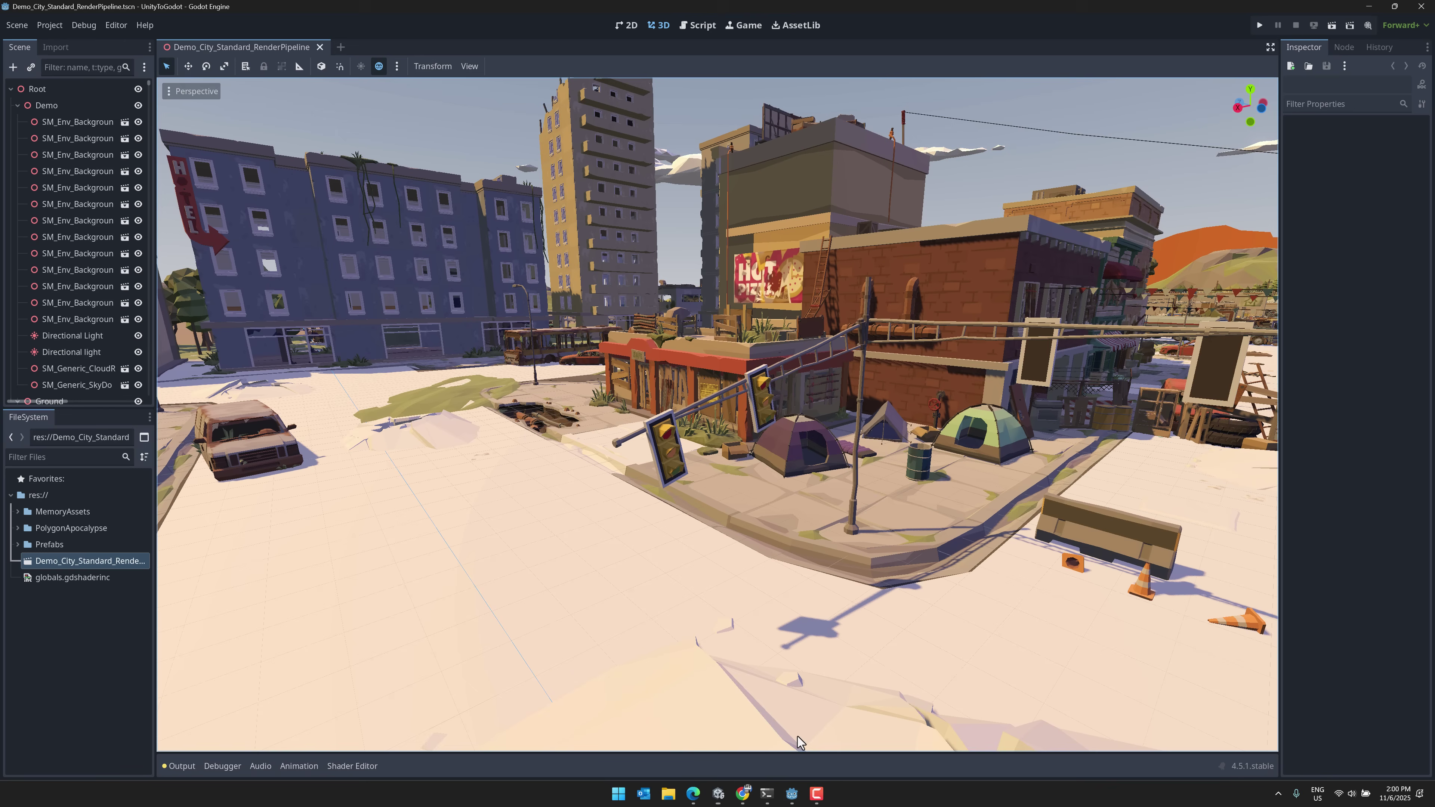
{"action": "right_click_drag", "start_coordinate": [800, 742], "coordinate": [972, 726]}
{"action": "key", "text": "w"}
{"action": "scroll", "coordinate": [972, 727], "scroll_direction": "up", "scroll_amount": 2}
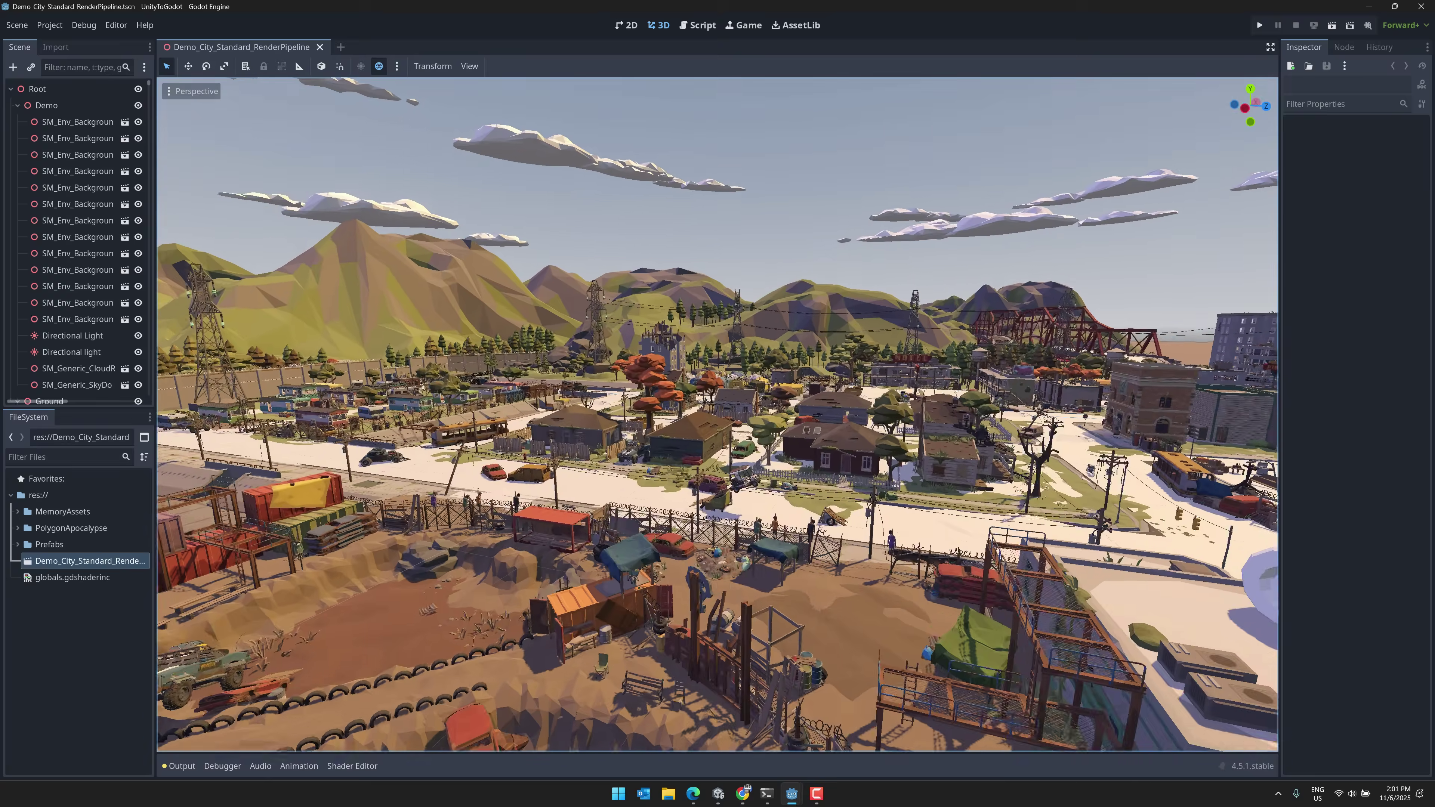
{"action": "right_click_drag", "start_coordinate": [971, 727], "coordinate": [971, 726]}
{"action": "right_click_drag", "start_coordinate": [568, 412], "coordinate": [567, 412]}
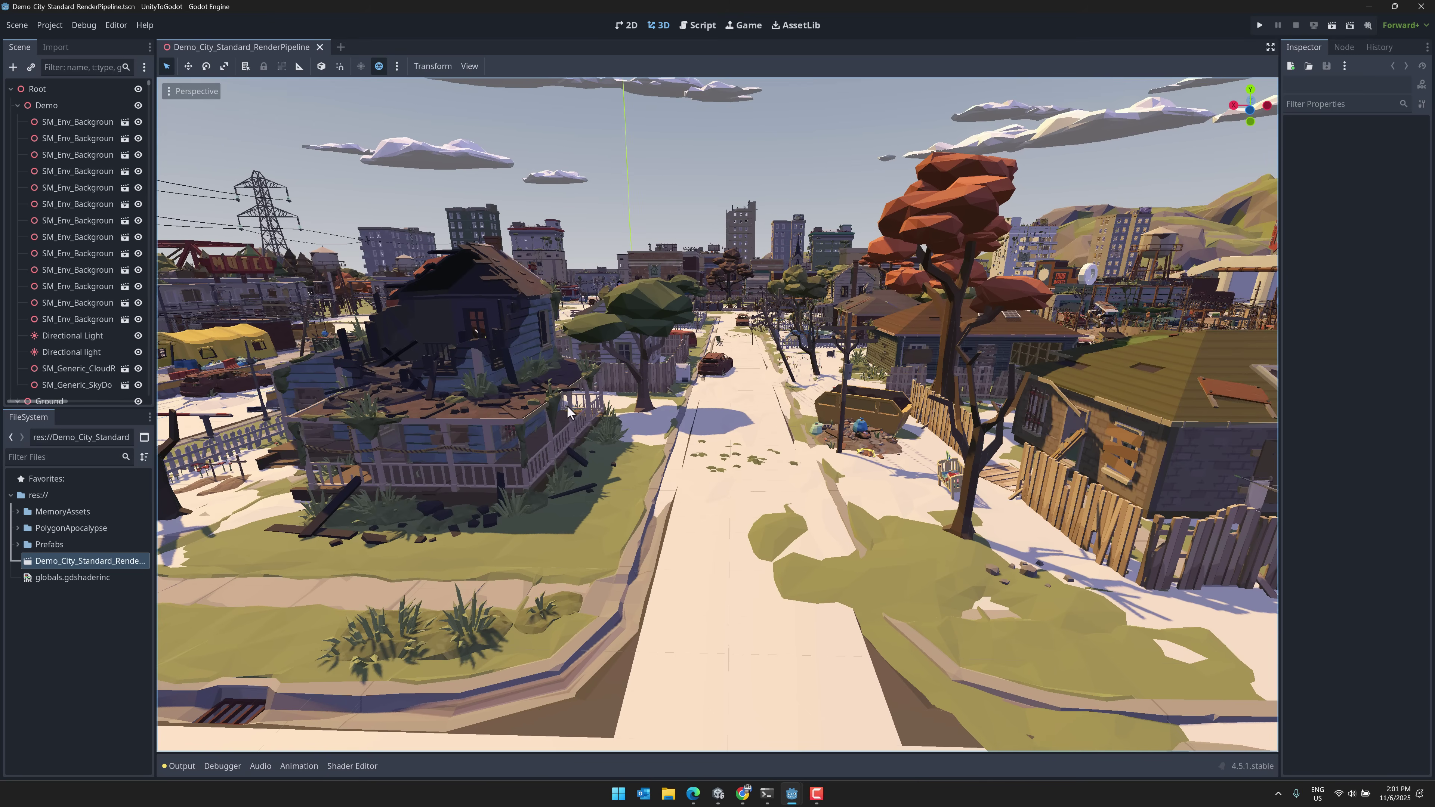
- Expand Godot's res://Prefabs folder and open Unity's Prefabs/Buildings folder for comparison
{"action": "left_click", "coordinate": [18, 544]}
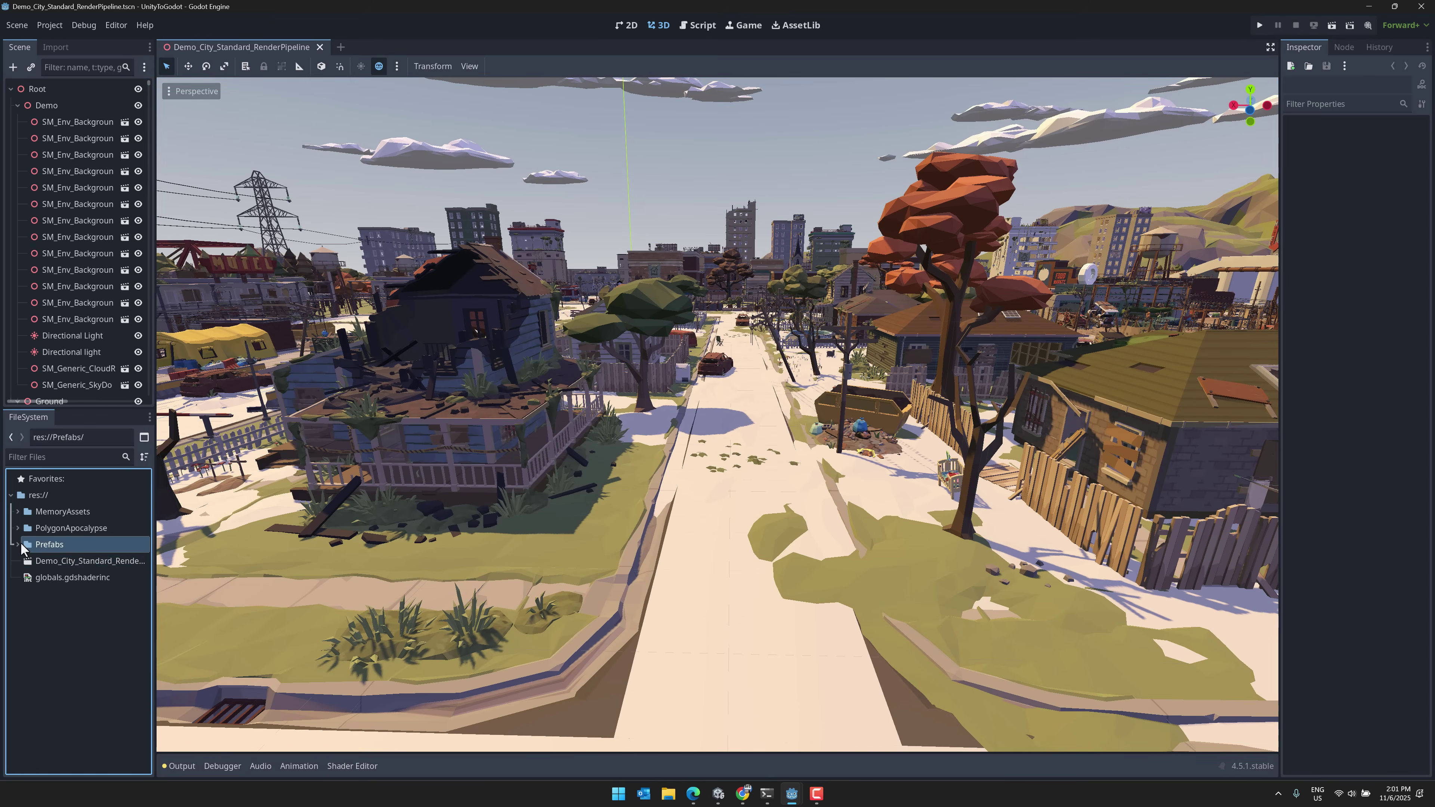
{"action": "left_click", "coordinate": [18, 544]}
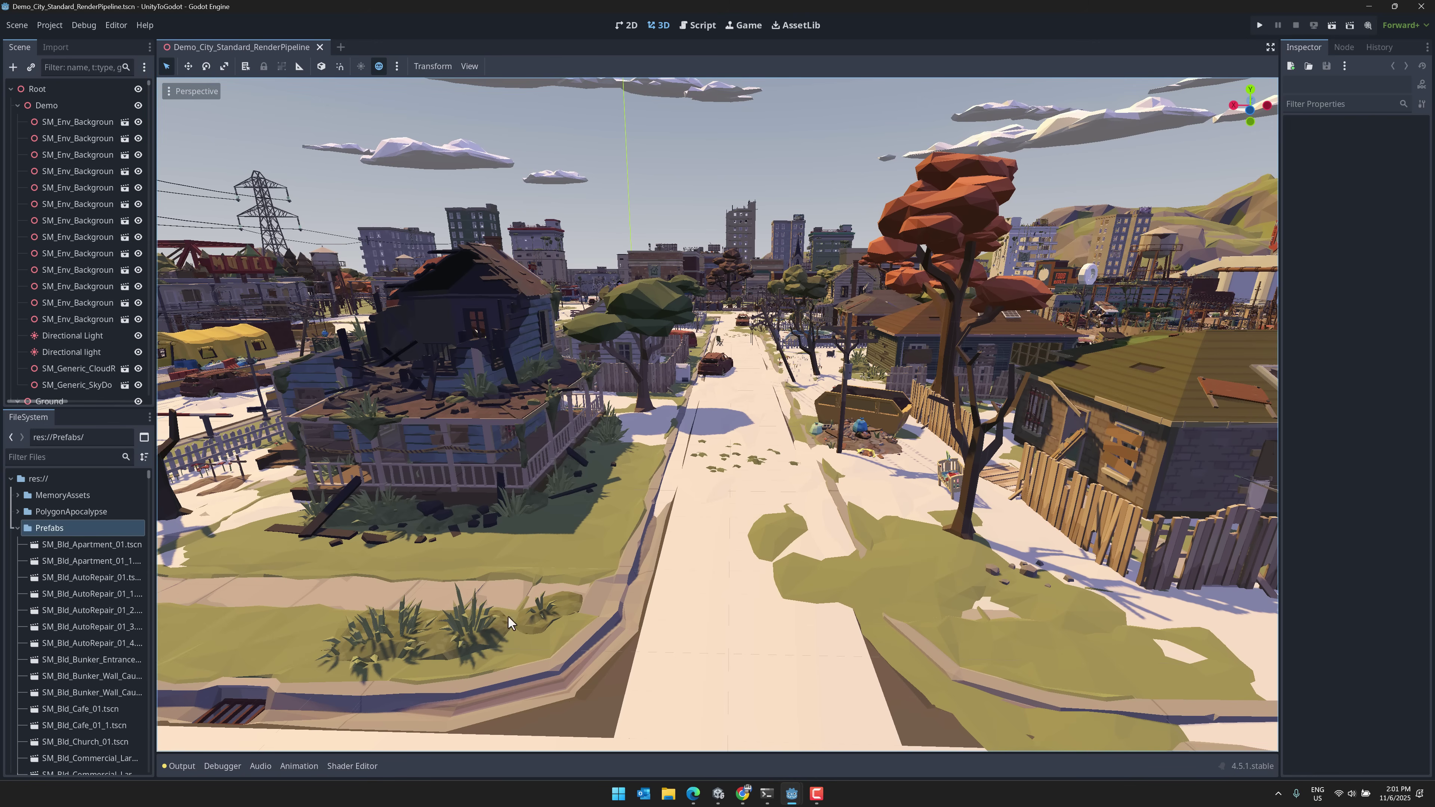
{"action": "mouse_move", "coordinate": [796, 798]}
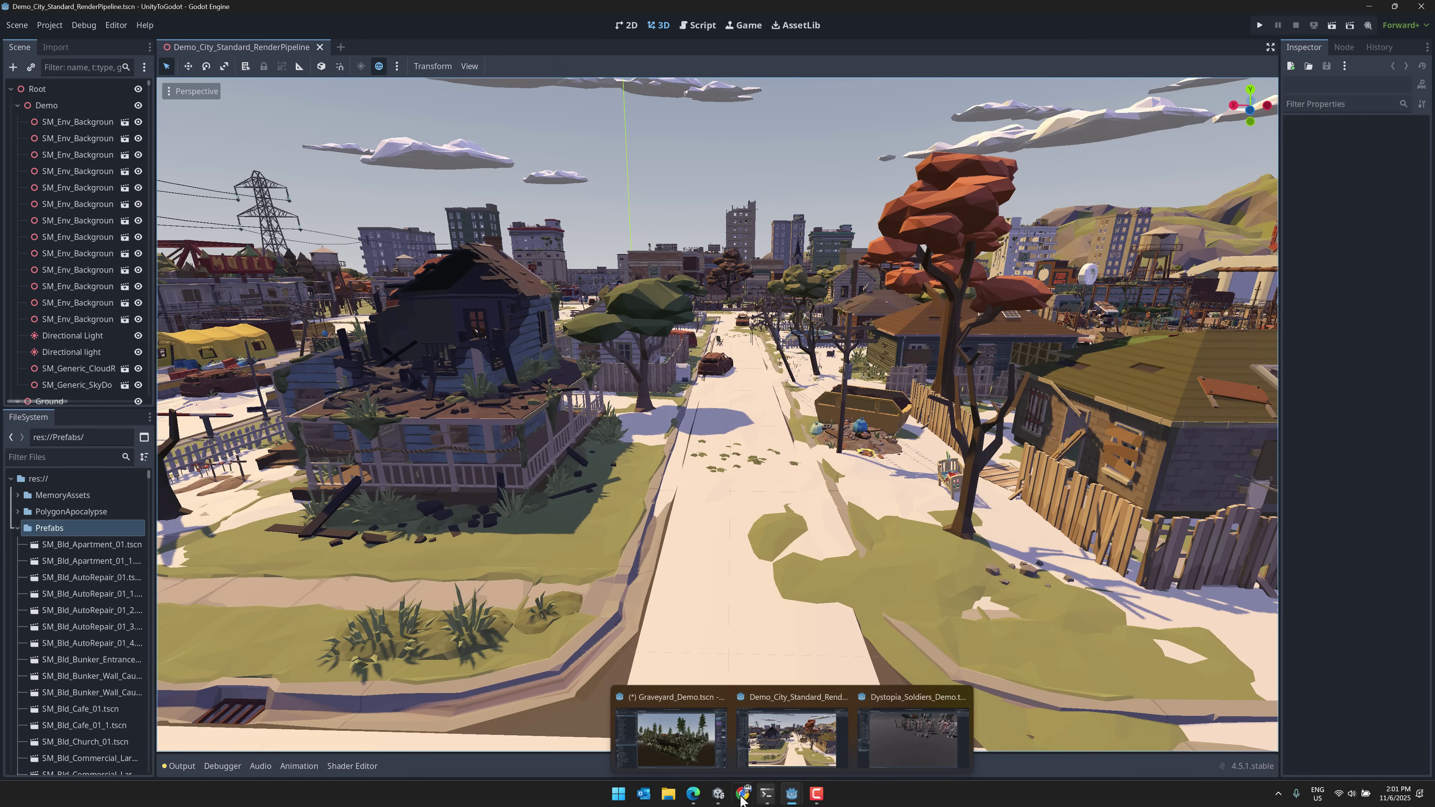
{"action": "mouse_move", "coordinate": [718, 799]}
{"action": "left_click", "coordinate": [714, 741]}
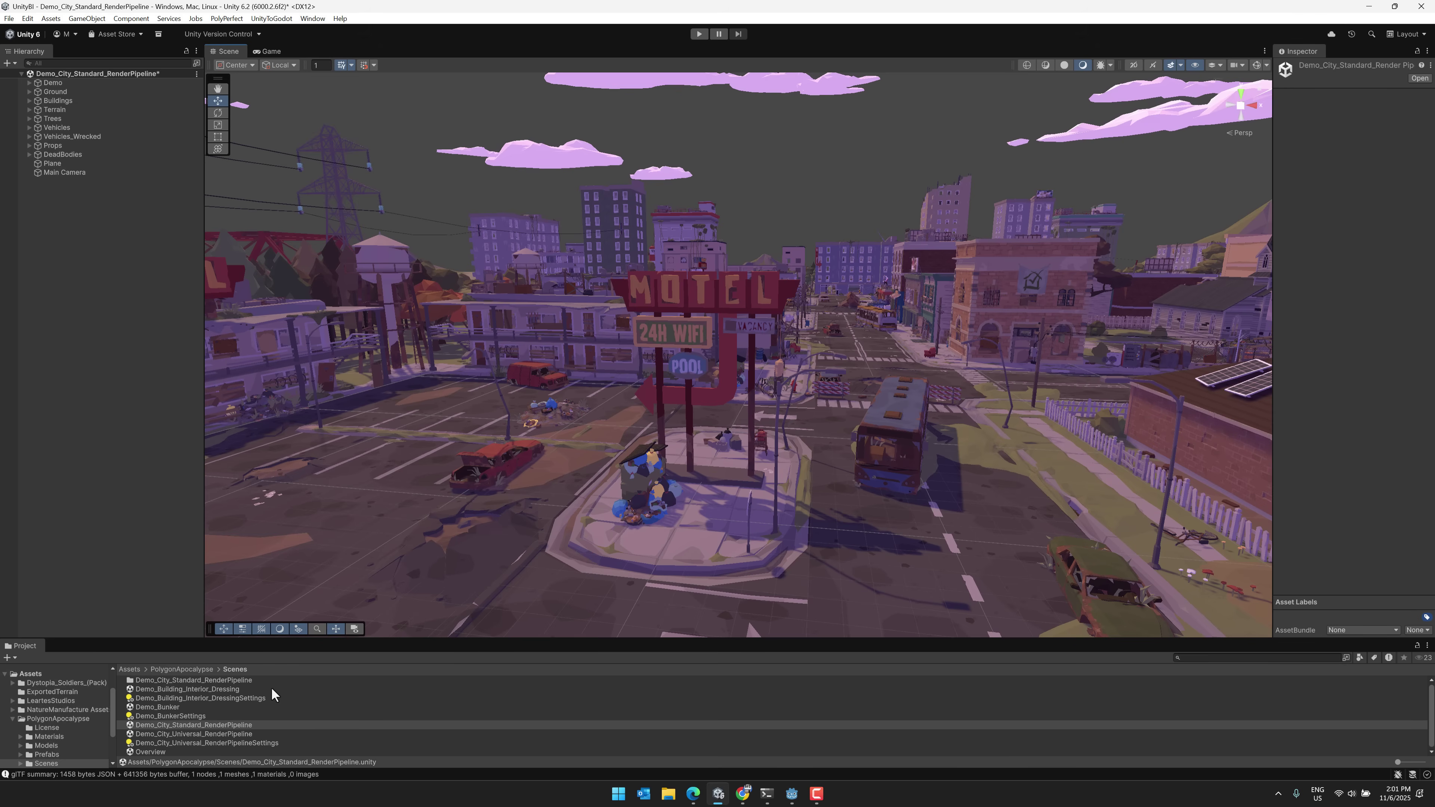
{"action": "scroll", "coordinate": [51, 727], "scroll_direction": "down", "scroll_amount": 3}
{"action": "left_click", "coordinate": [54, 720]}
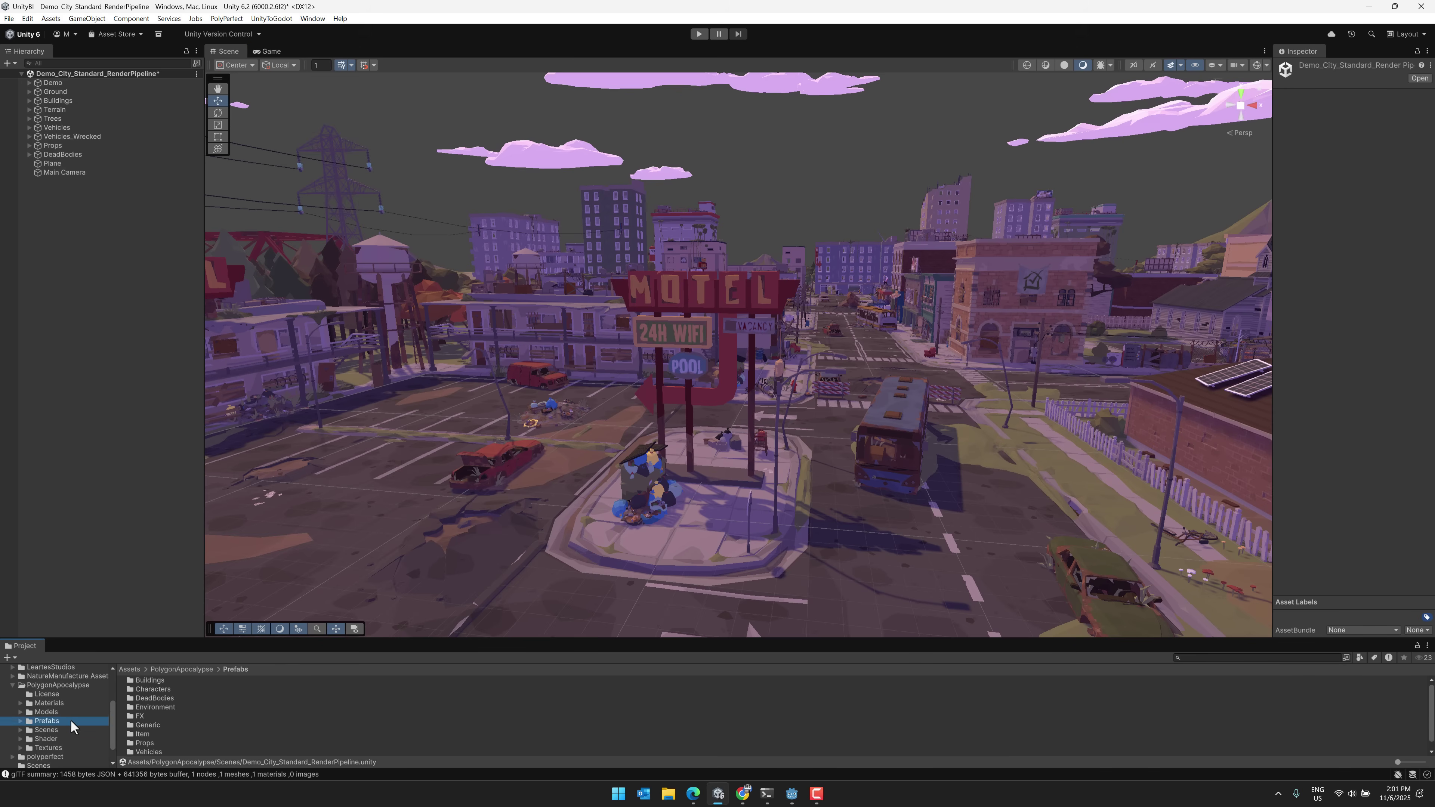
{"action": "double_click", "coordinate": [158, 682]}
{"action": "key", "text": "alt+Tab"}
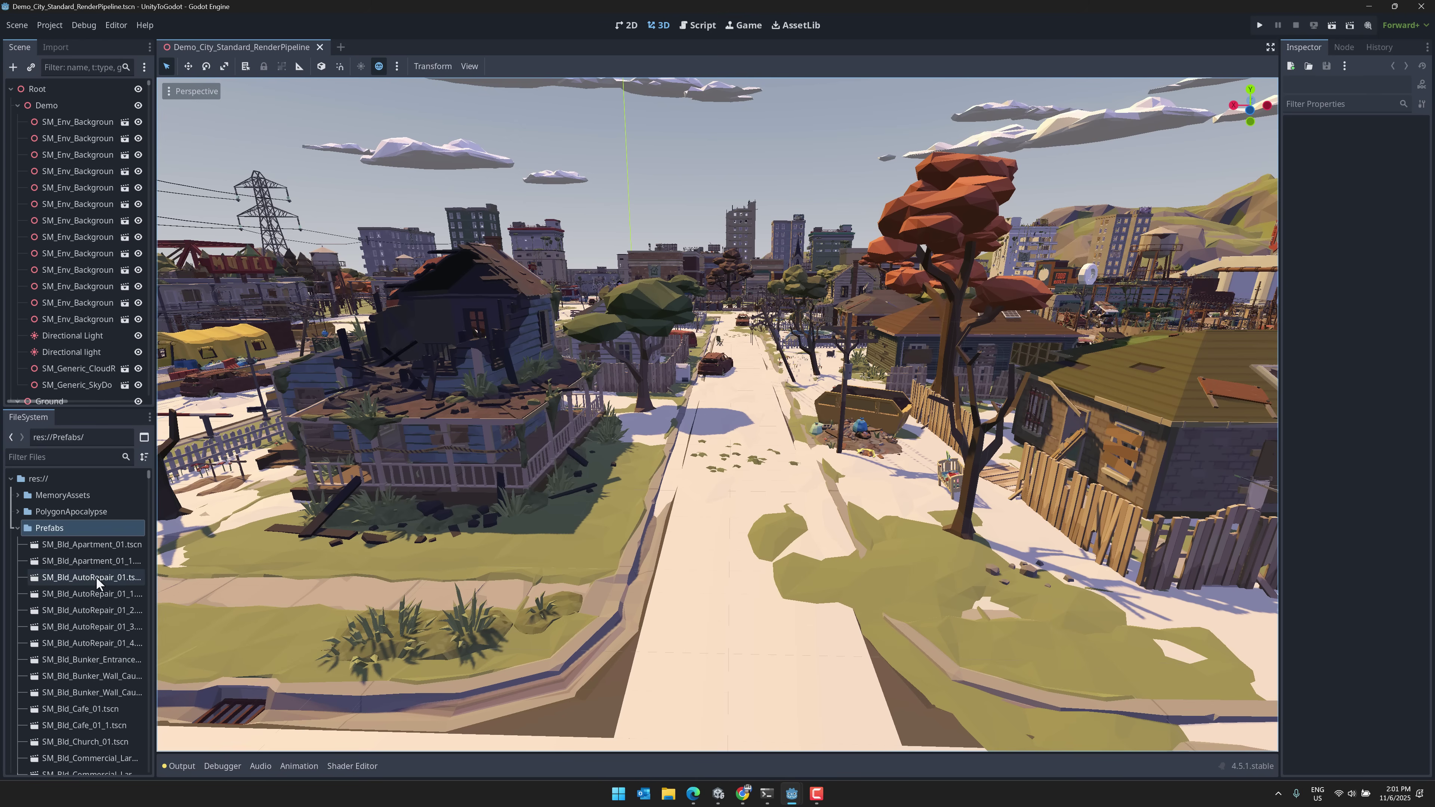
- Drop an apartment building prefab into the Godot city, then delete it
{"action": "left_click_drag", "start_coordinate": [86, 561], "coordinate": [798, 645]}
{"action": "right_click_drag", "start_coordinate": [797, 645], "coordinate": [653, 645]}
{"action": "key", "text": "w"}
{"action": "key", "text": "Delete"}
{"action": "left_click", "coordinate": [680, 414]}
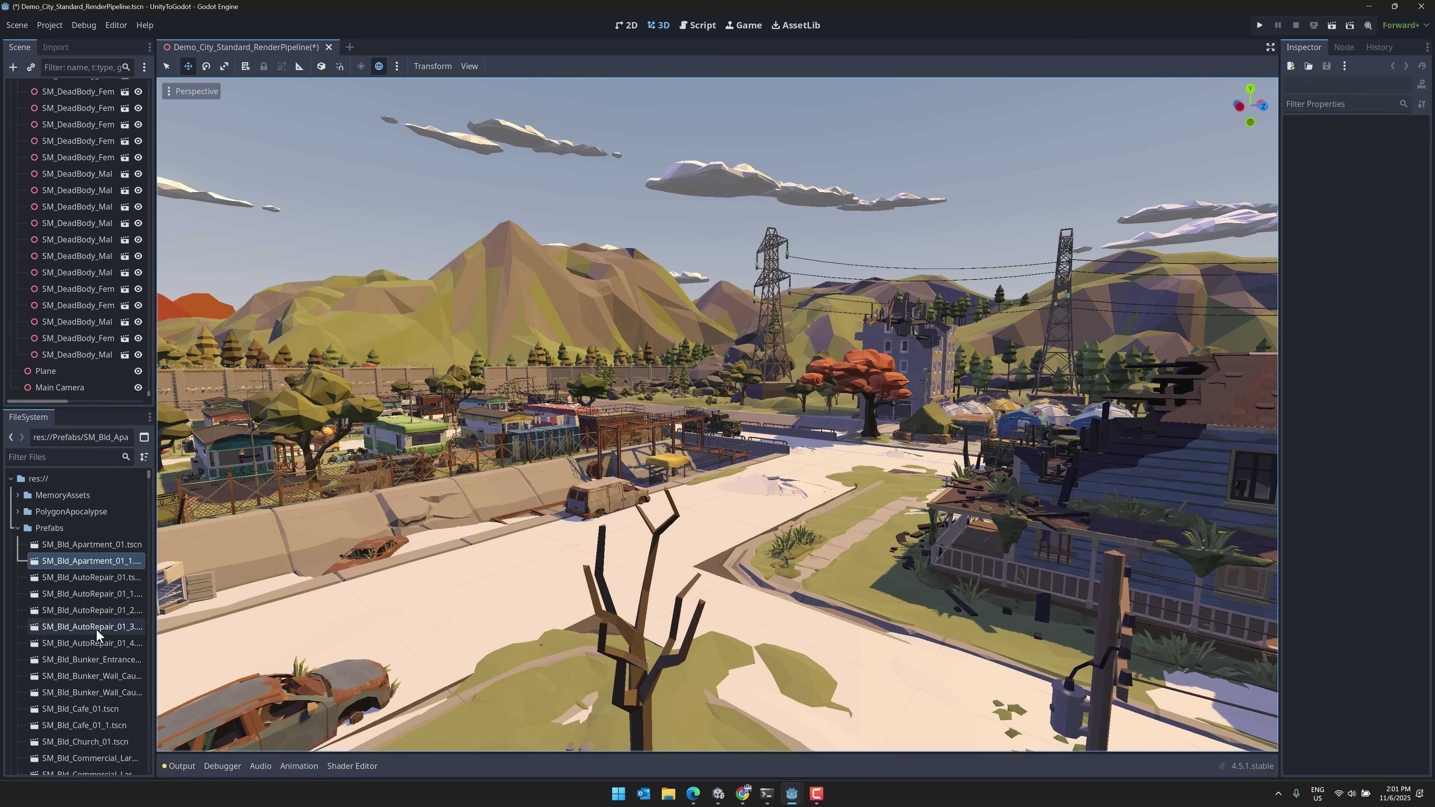
{"action": "scroll", "coordinate": [119, 622], "scroll_direction": "down", "scroll_amount": 8}
{"action": "scroll", "coordinate": [118, 616], "scroll_direction": "down", "scroll_amount": 2}
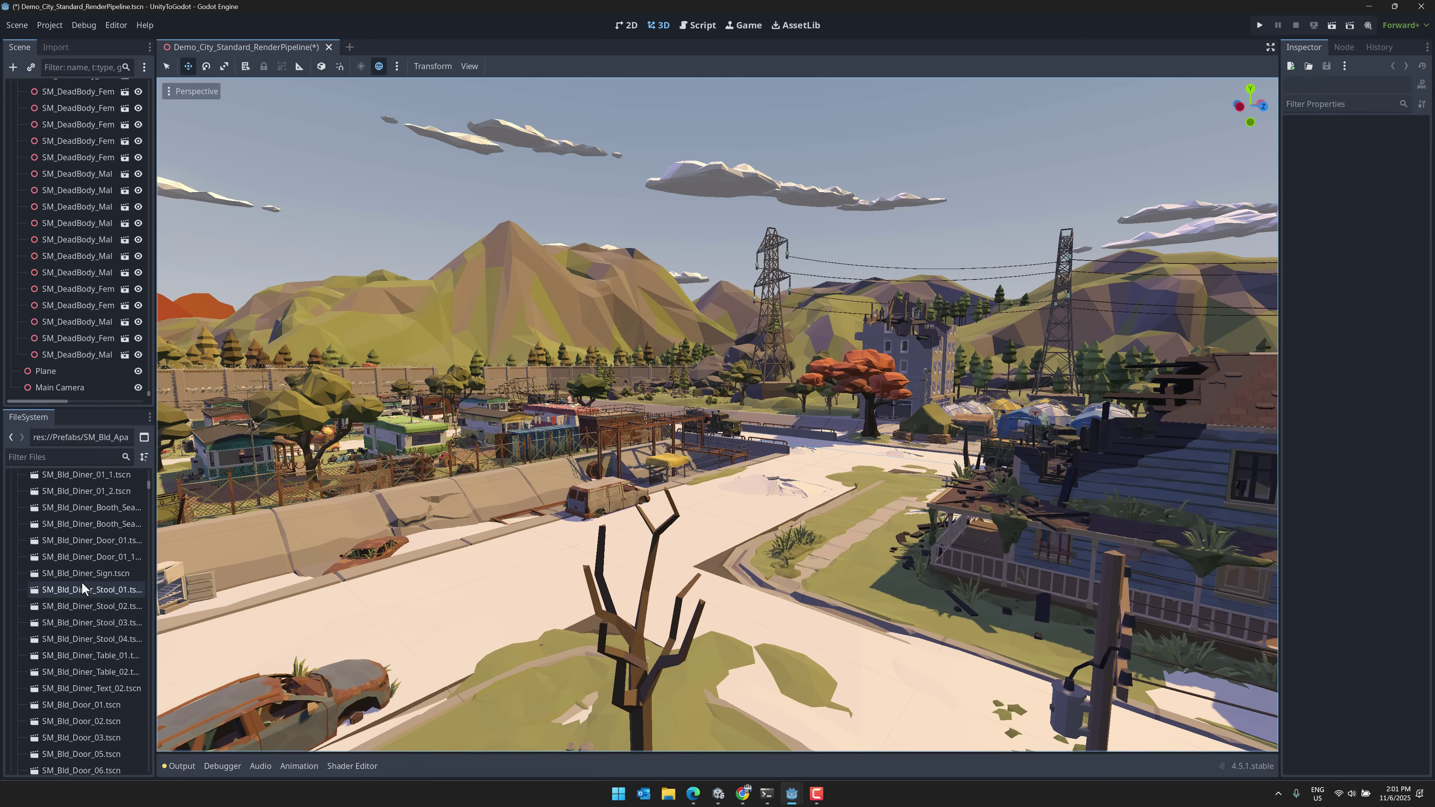
- Place SM_Bld_Diner_Sign.tscn beside the road, then view Unity's city alongside
{"action": "left_click_drag", "start_coordinate": [81, 578], "coordinate": [537, 598]}
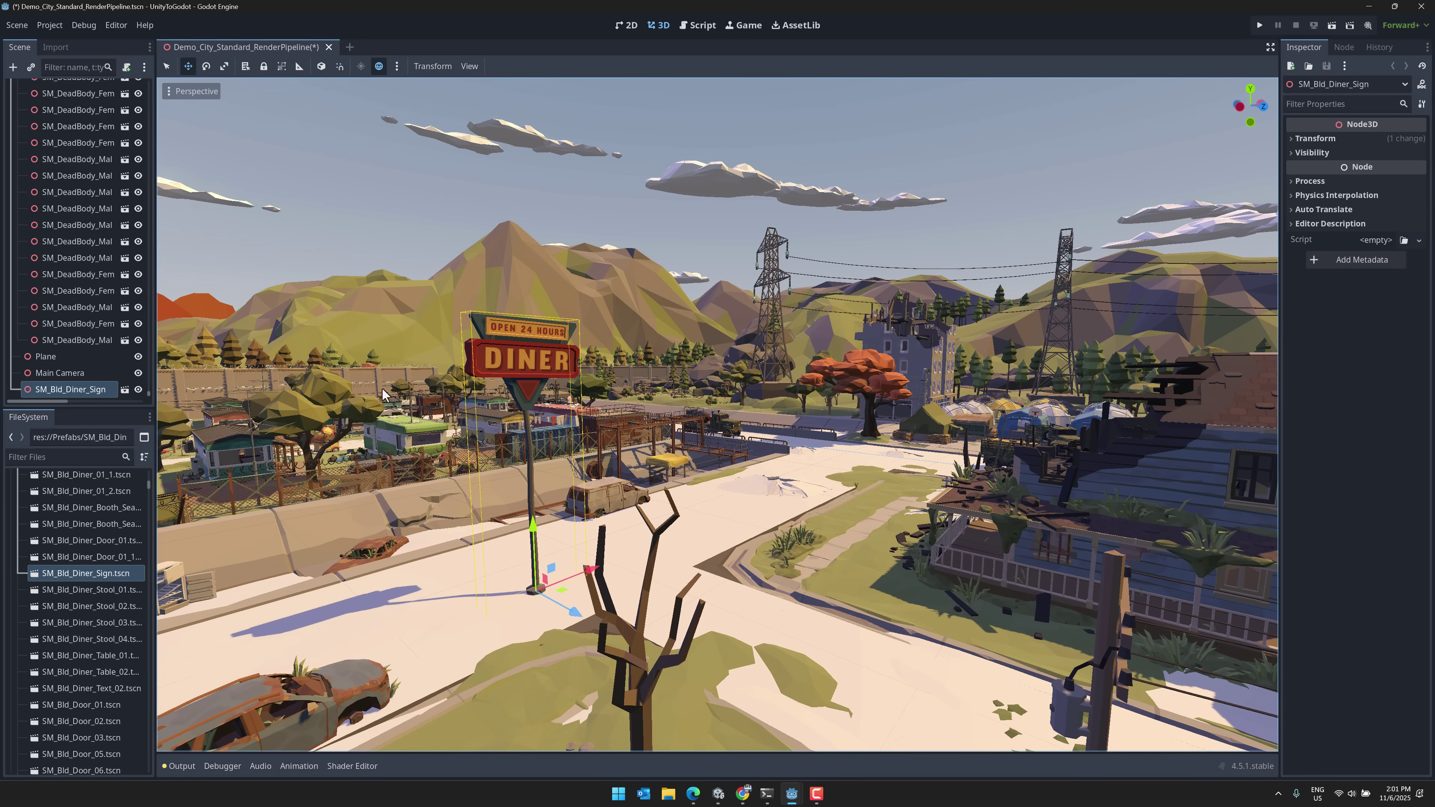
{"action": "right_click_drag", "start_coordinate": [786, 431], "coordinate": [786, 431]}
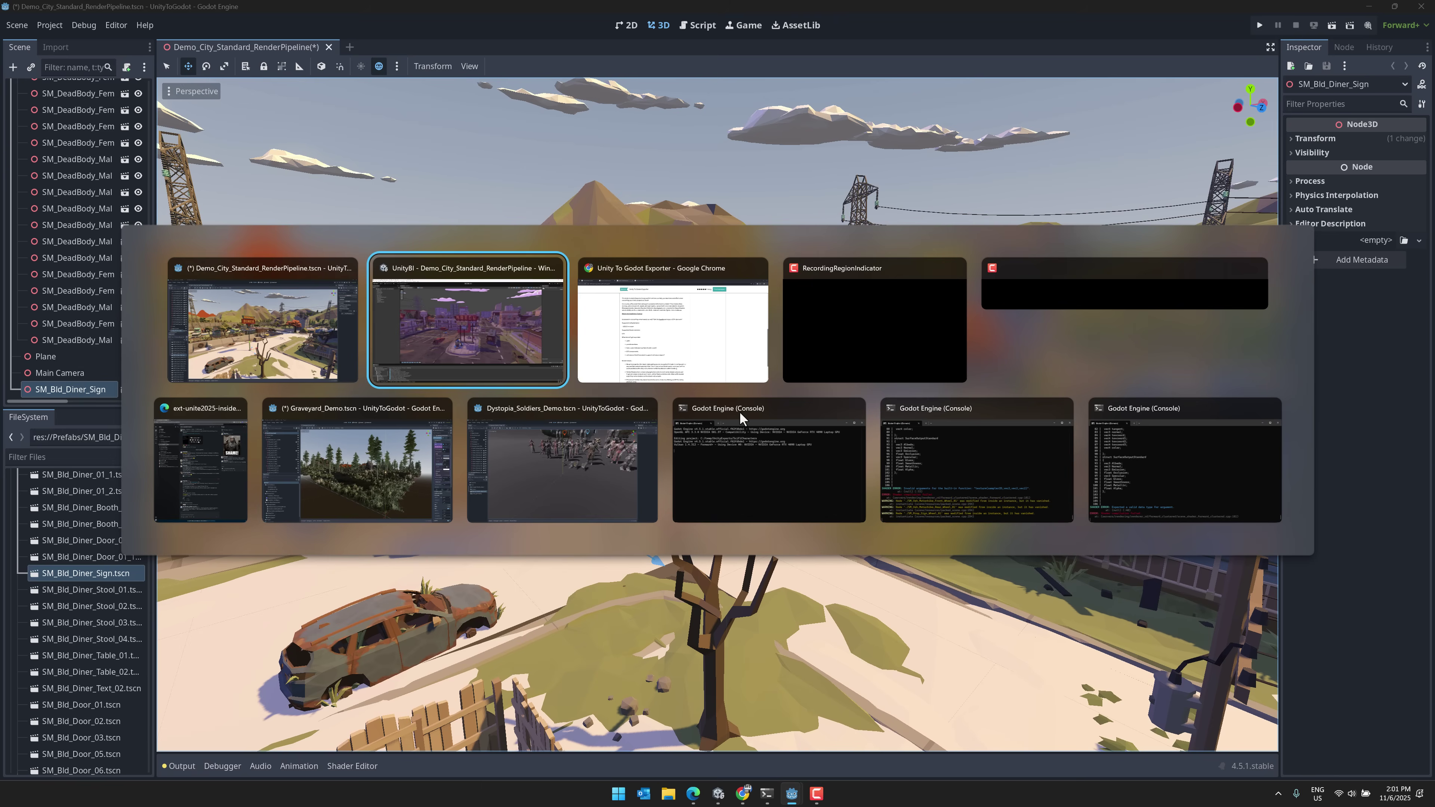
{"action": "key", "text": "alt+Tab"}
{"action": "right_click_drag", "start_coordinate": [741, 407], "coordinate": [895, 378]}
{"action": "key", "text": "alt+Tab"}
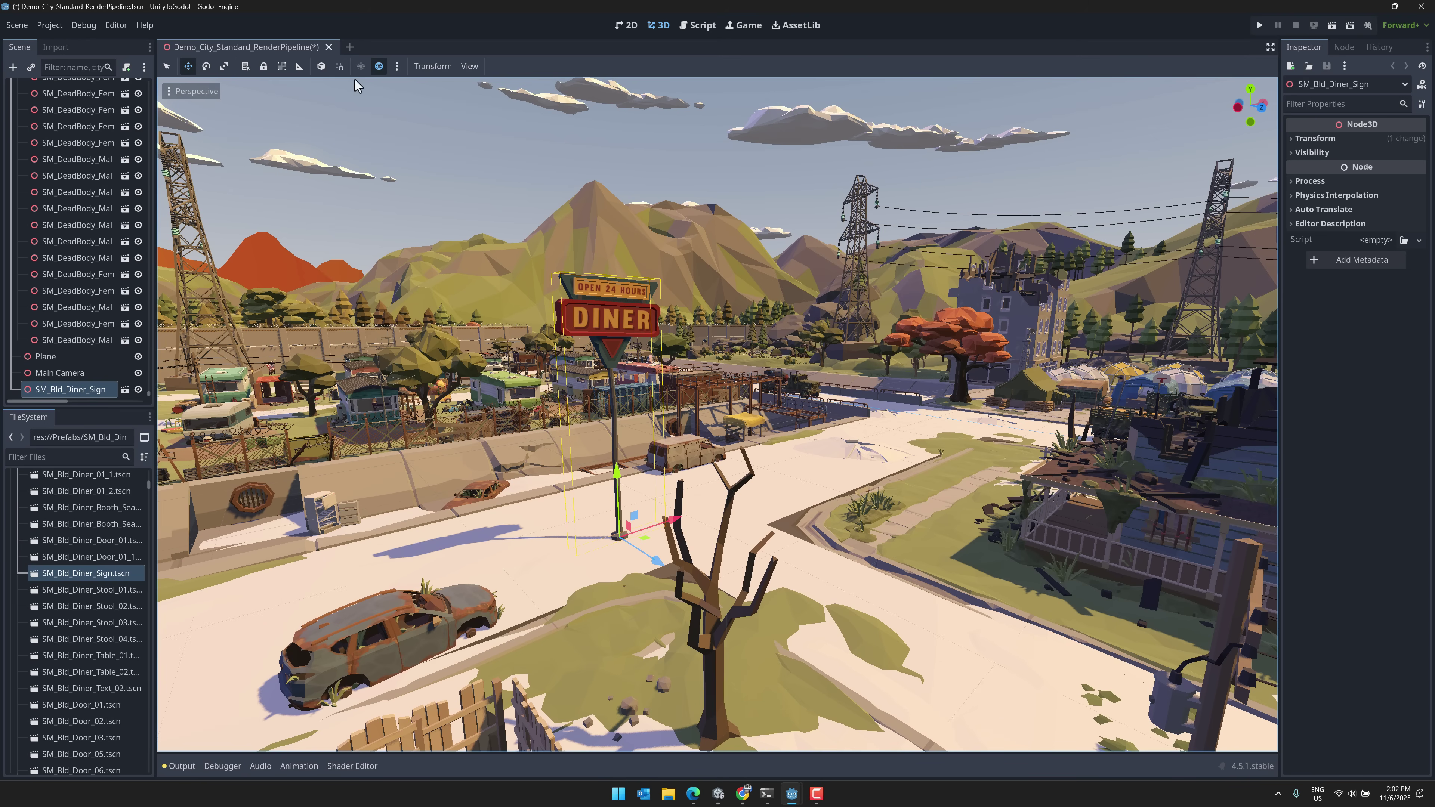
{"action": "left_click", "coordinate": [398, 69]}
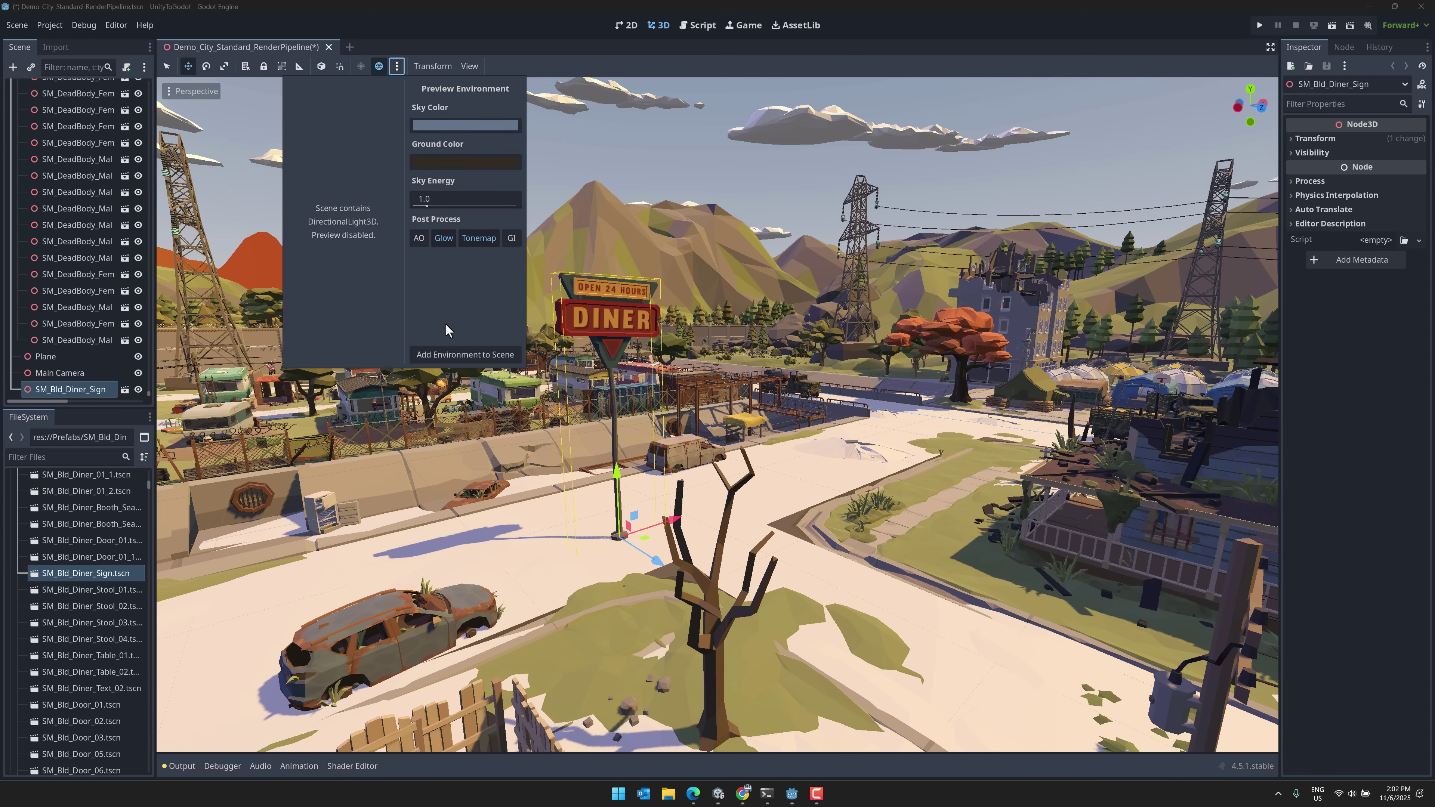
{"action": "left_click", "coordinate": [479, 354]}
{"action": "scroll", "coordinate": [38, 393], "scroll_direction": "down", "scroll_amount": 1}
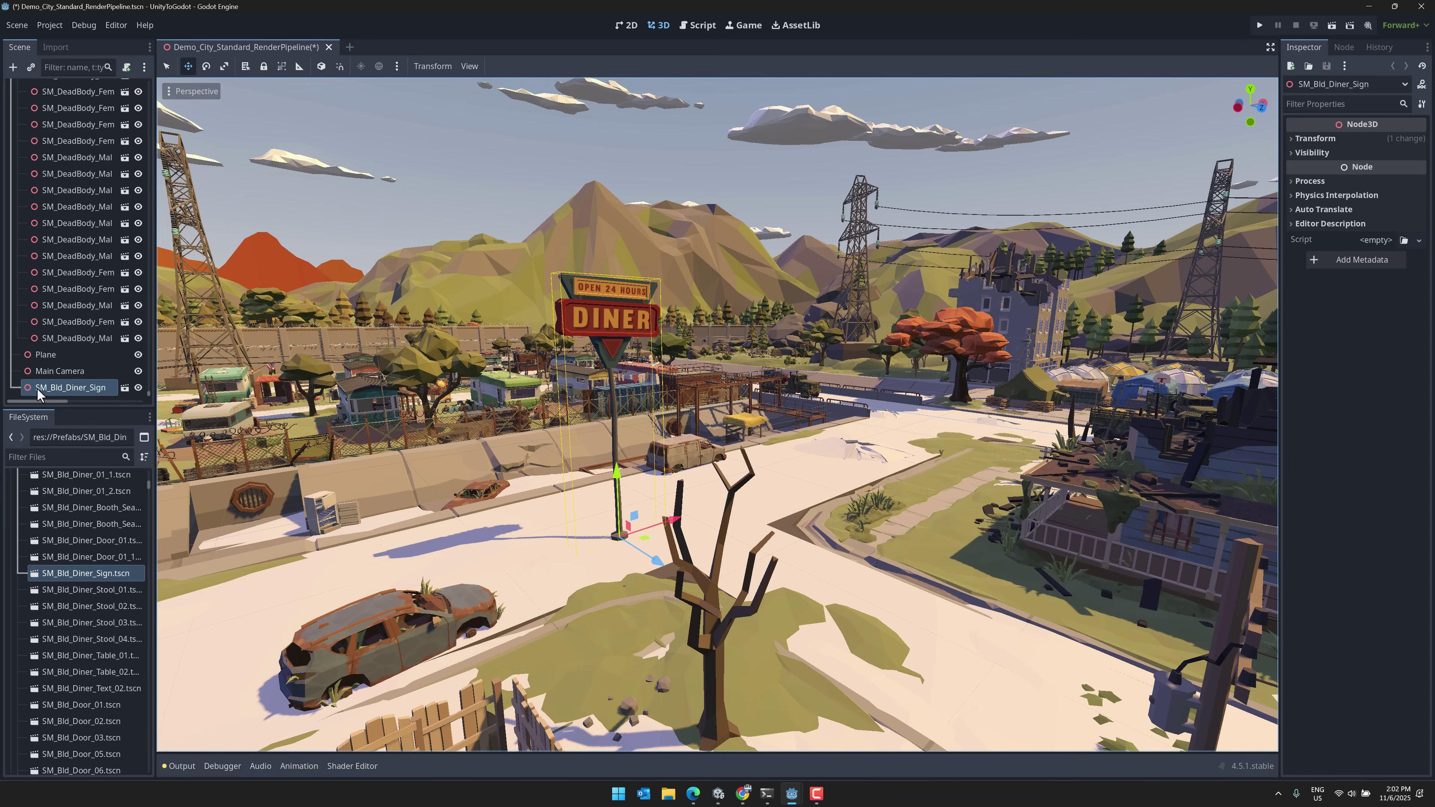
{"action": "scroll", "coordinate": [68, 368], "scroll_direction": "up", "scroll_amount": 10}
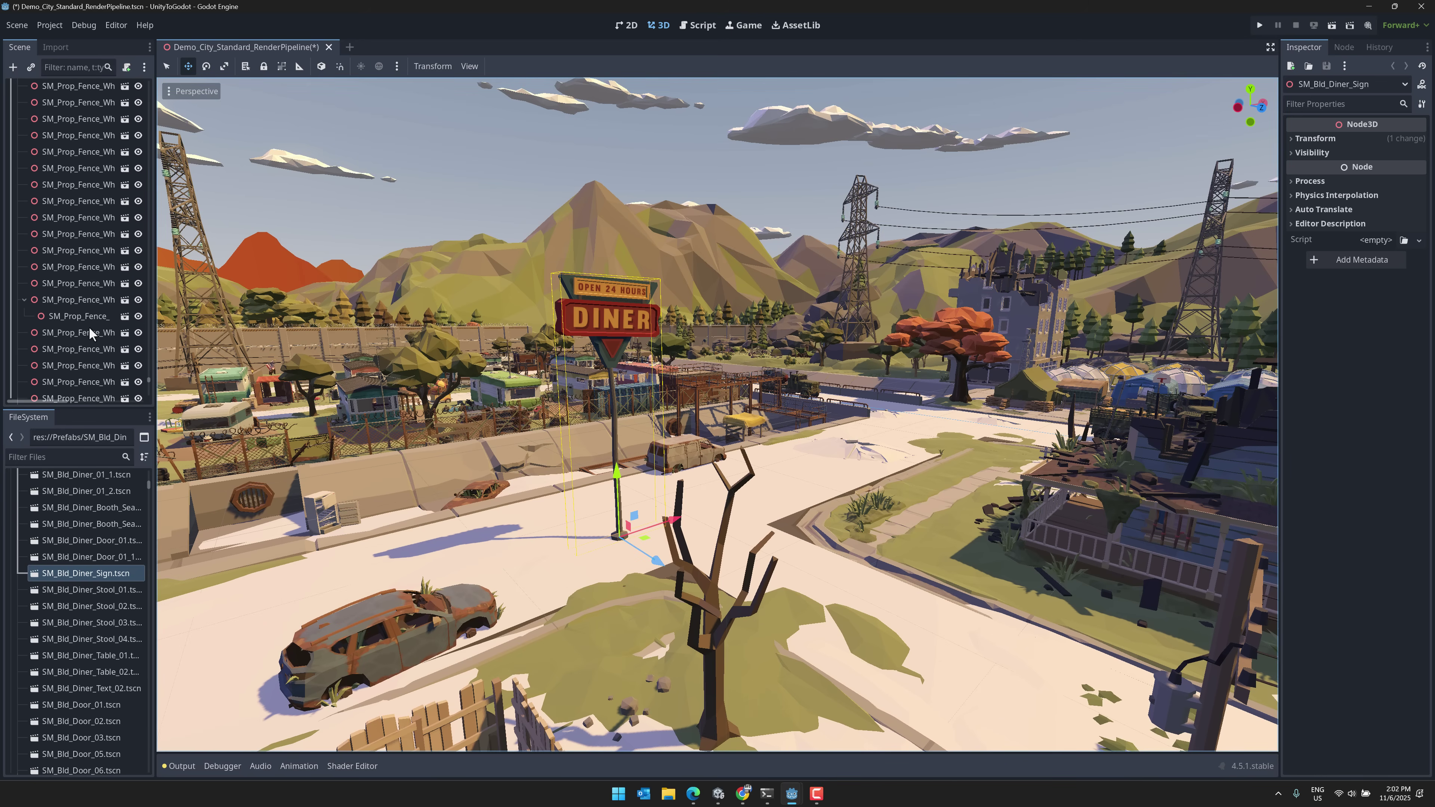
{"action": "scroll", "coordinate": [147, 384], "scroll_direction": "up", "scroll_amount": 15}
{"action": "left_click", "coordinate": [70, 105]}
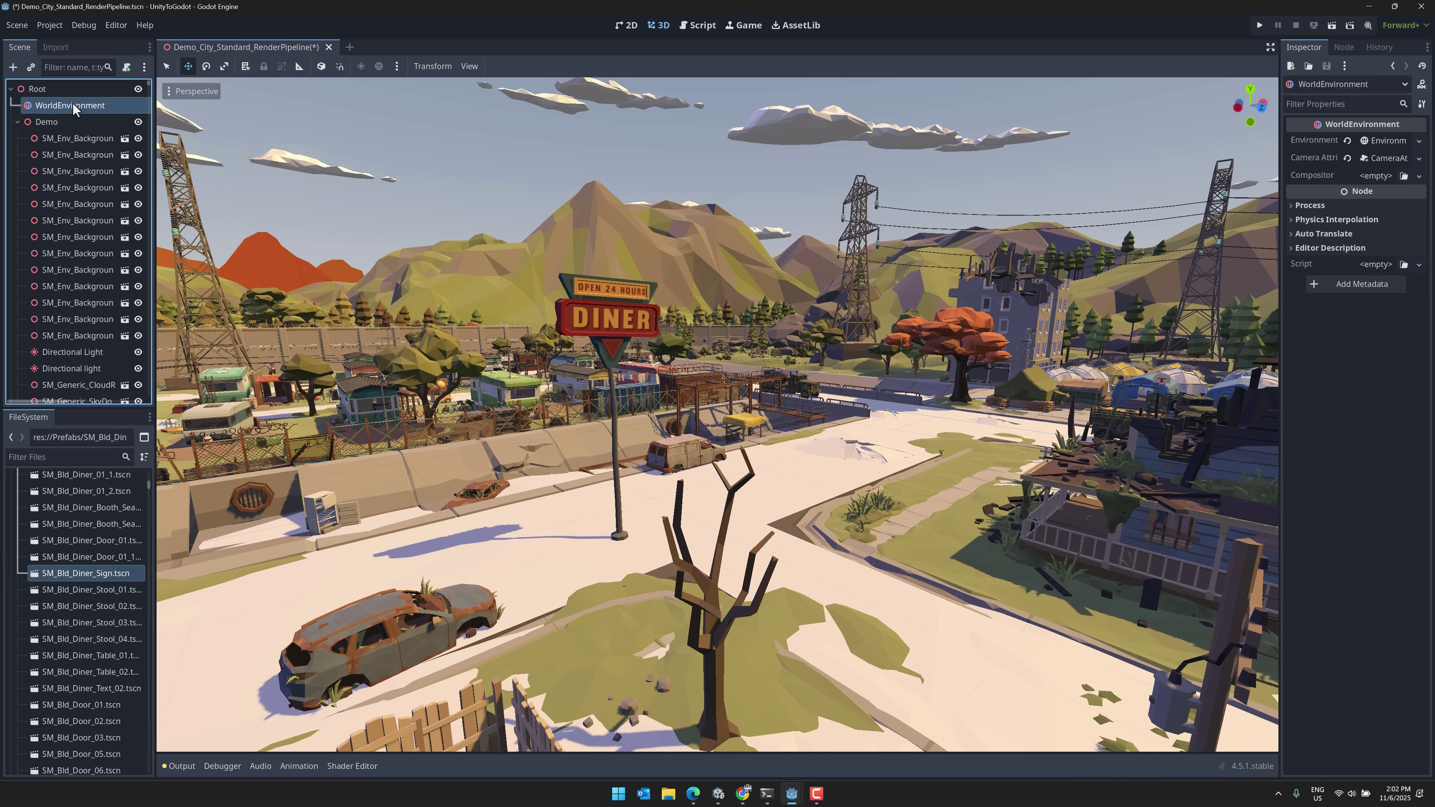
{"action": "left_click", "coordinate": [1376, 144]}
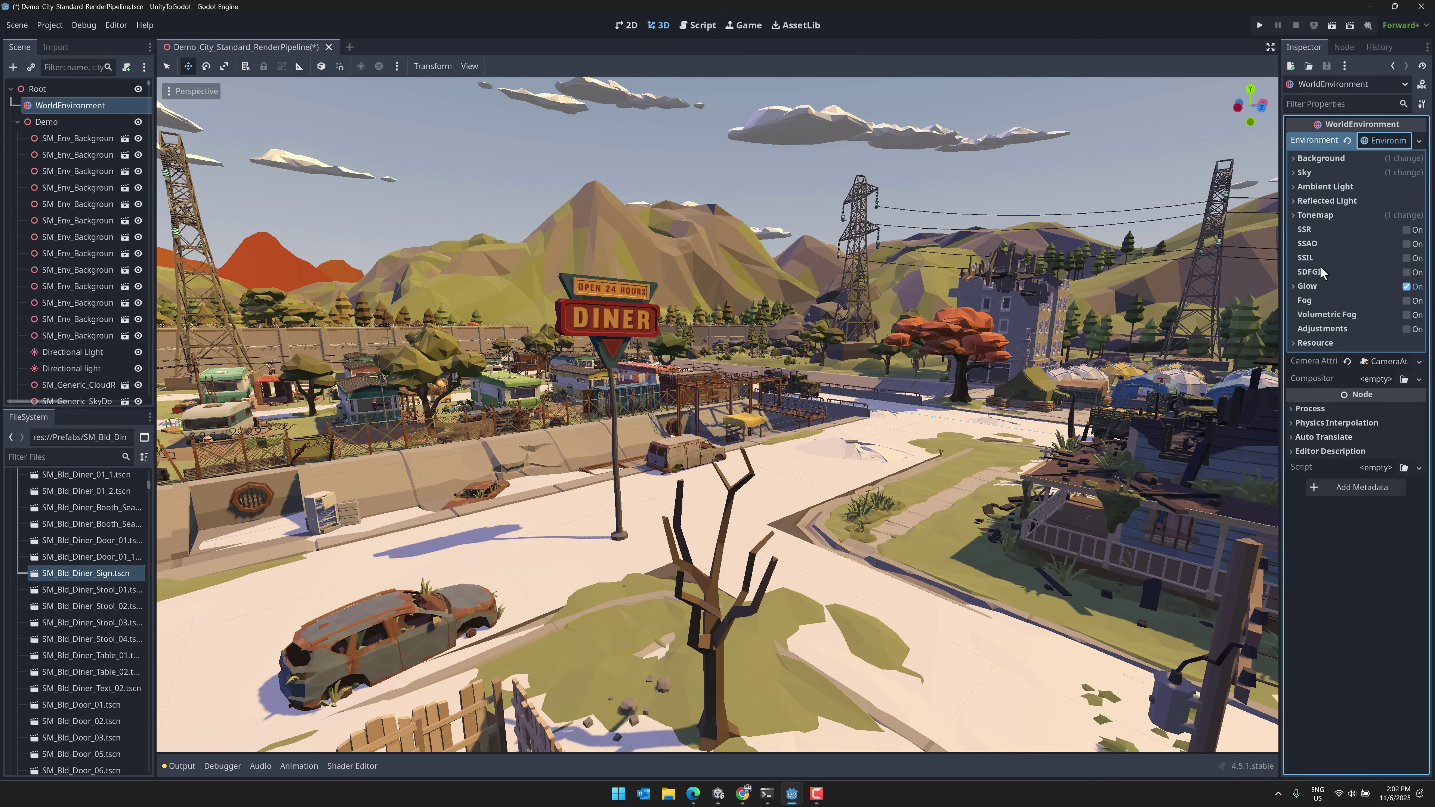
{"action": "left_click", "coordinate": [1311, 215]}
{"action": "left_click", "coordinate": [1387, 233]}
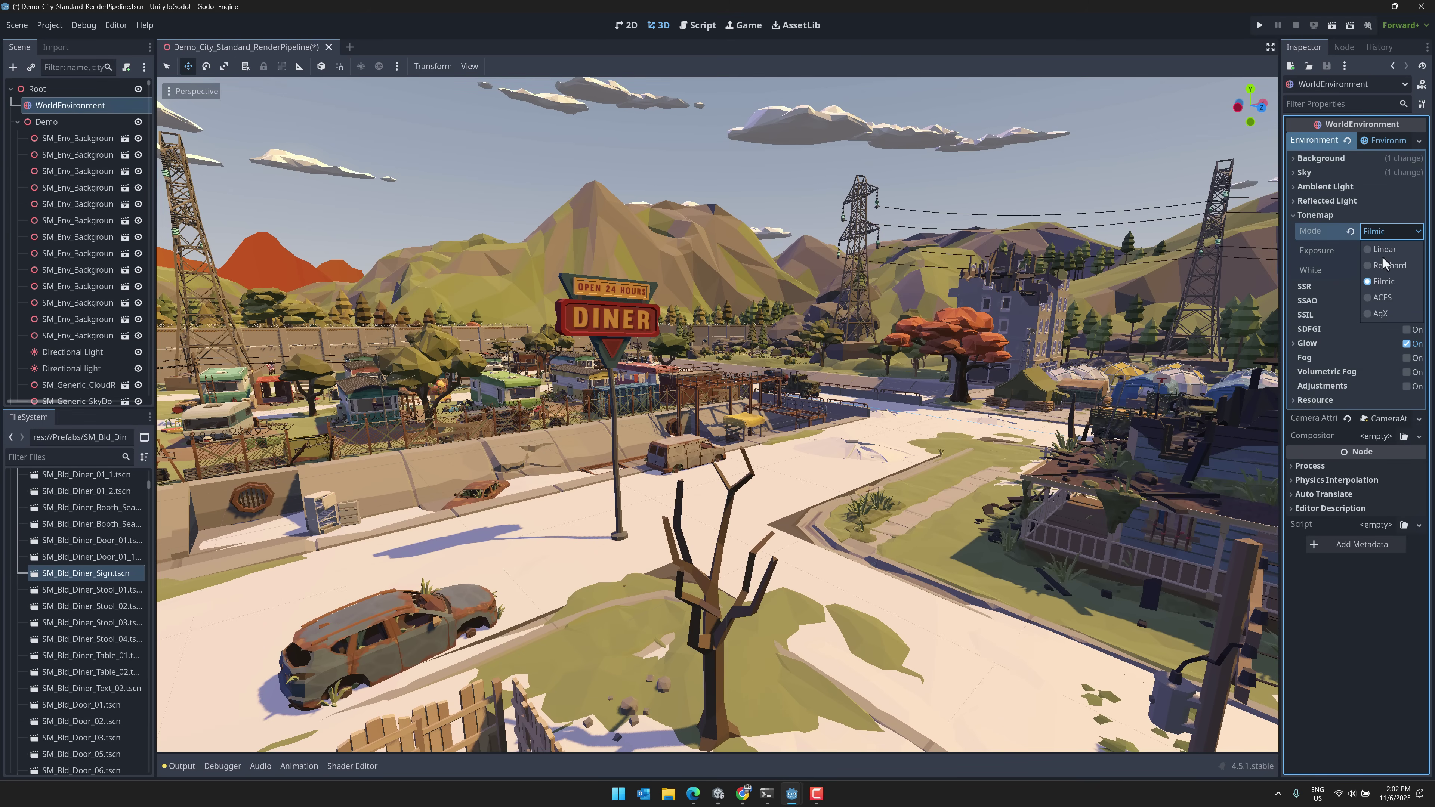
{"action": "left_click", "coordinate": [1383, 298]}
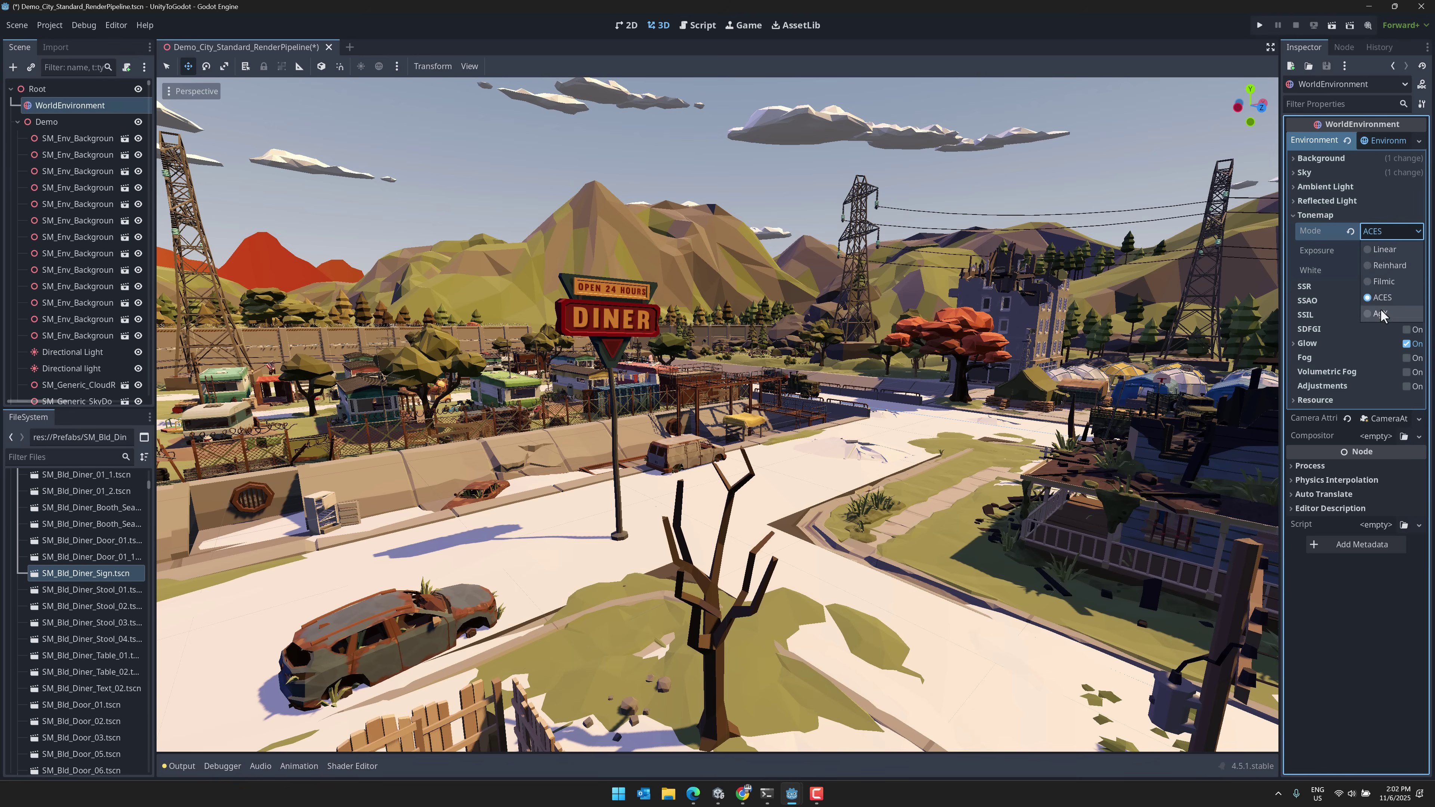
{"action": "left_click", "coordinate": [1381, 313]}
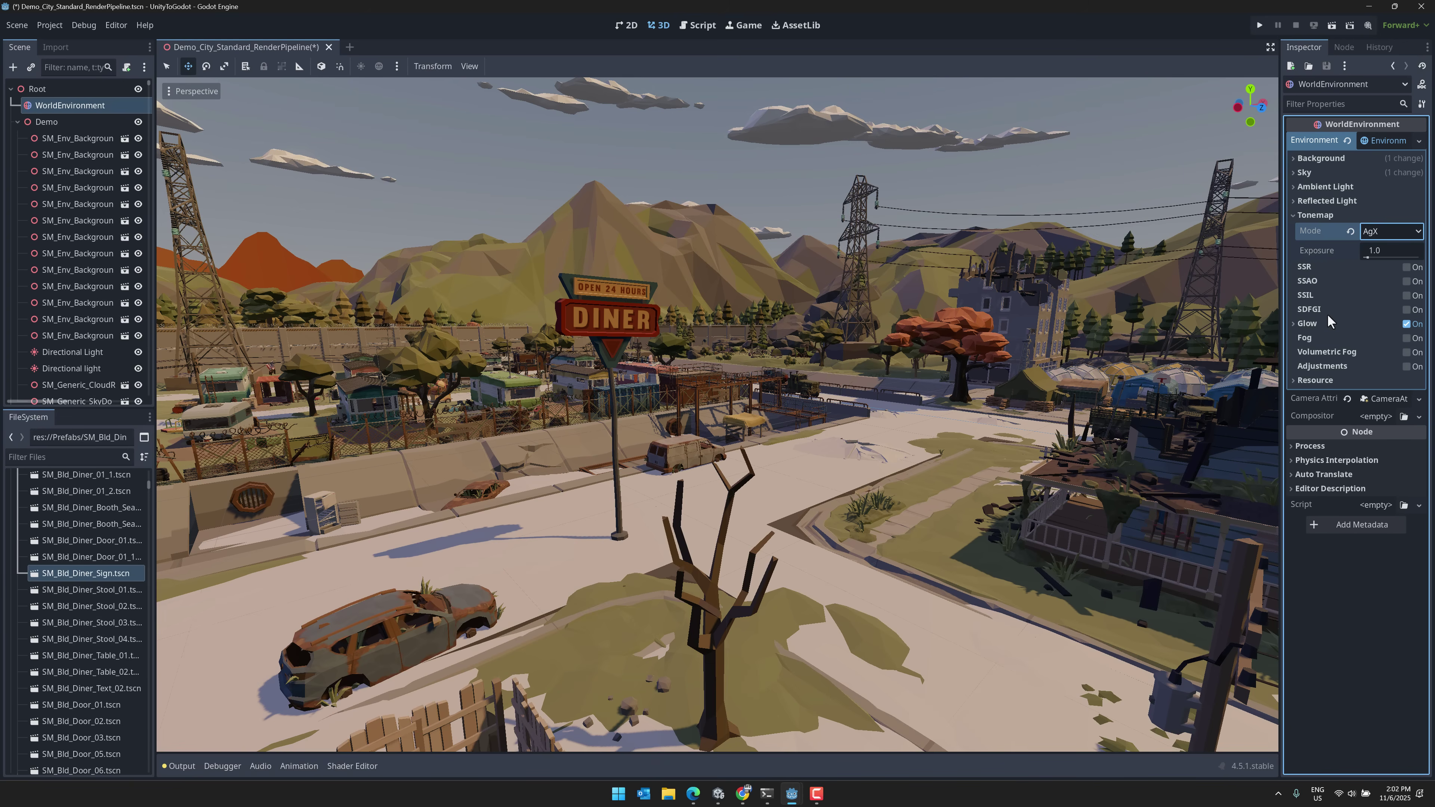
{"action": "mouse_move", "coordinate": [1328, 314]}
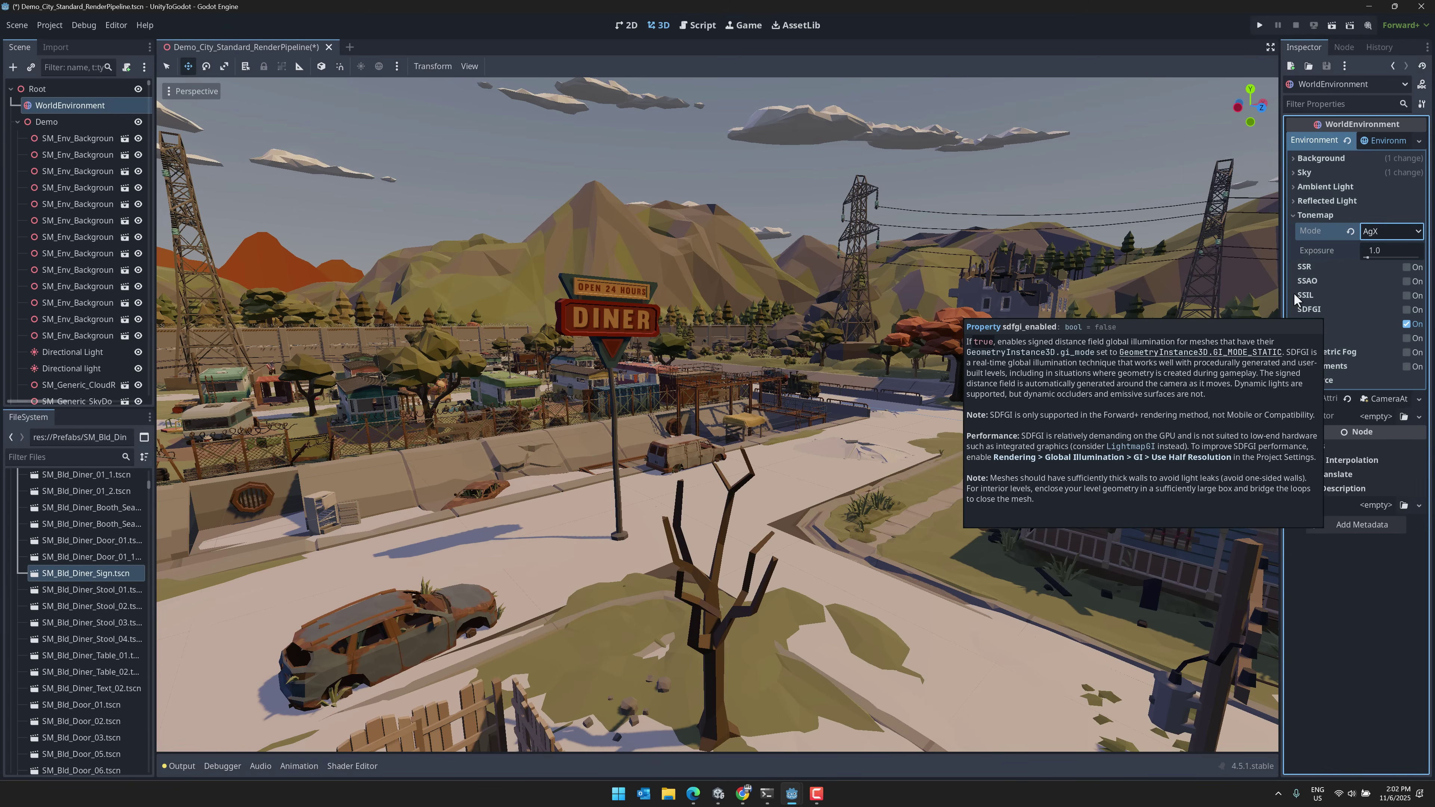
{"action": "left_click", "coordinate": [1406, 310]}
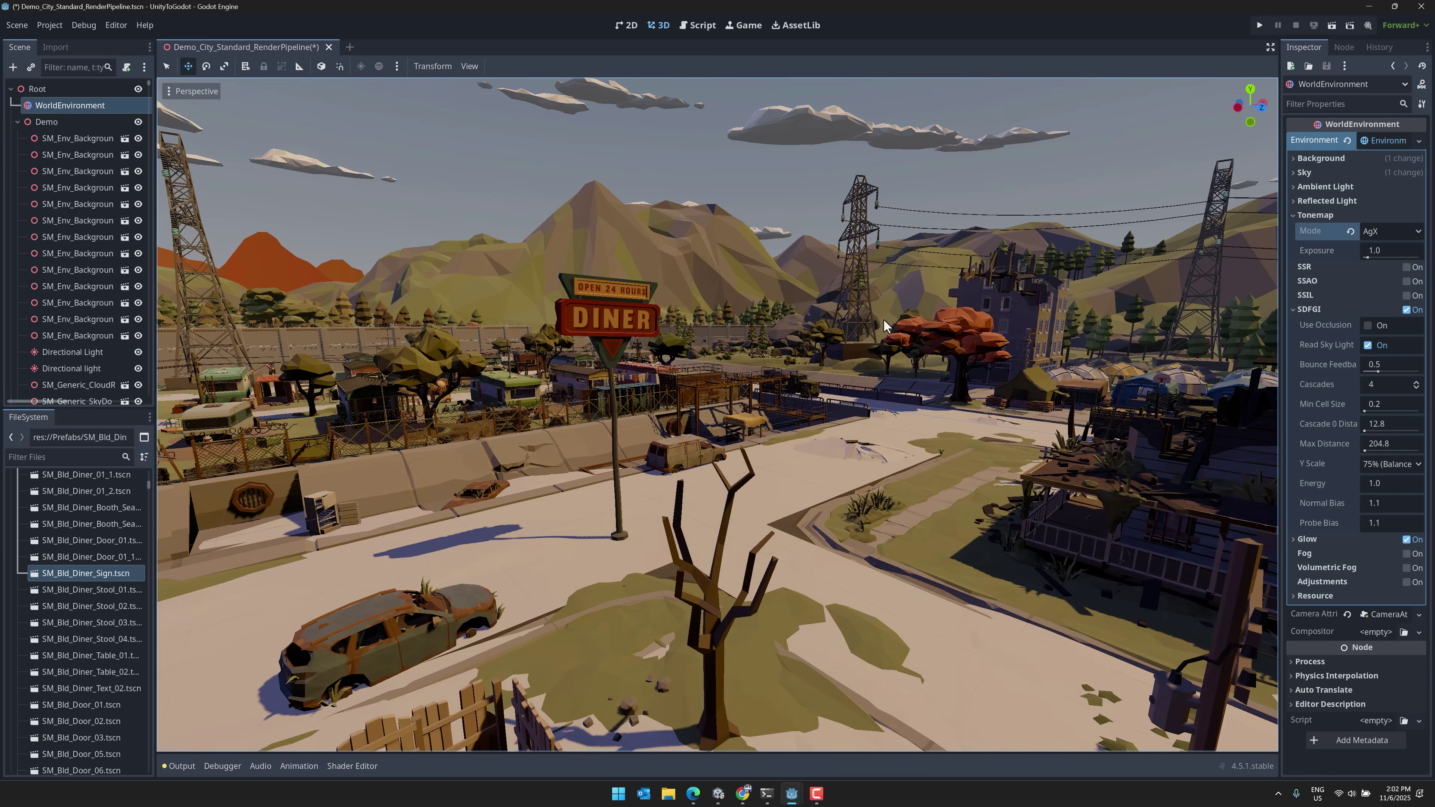
{"action": "right_click_drag", "start_coordinate": [884, 319], "coordinate": [884, 319]}
{"action": "key", "text": "alt+Tab"}
{"action": "right_click_drag", "start_coordinate": [732, 356], "coordinate": [679, 363]}
{"action": "key", "text": "alt+Tab"}
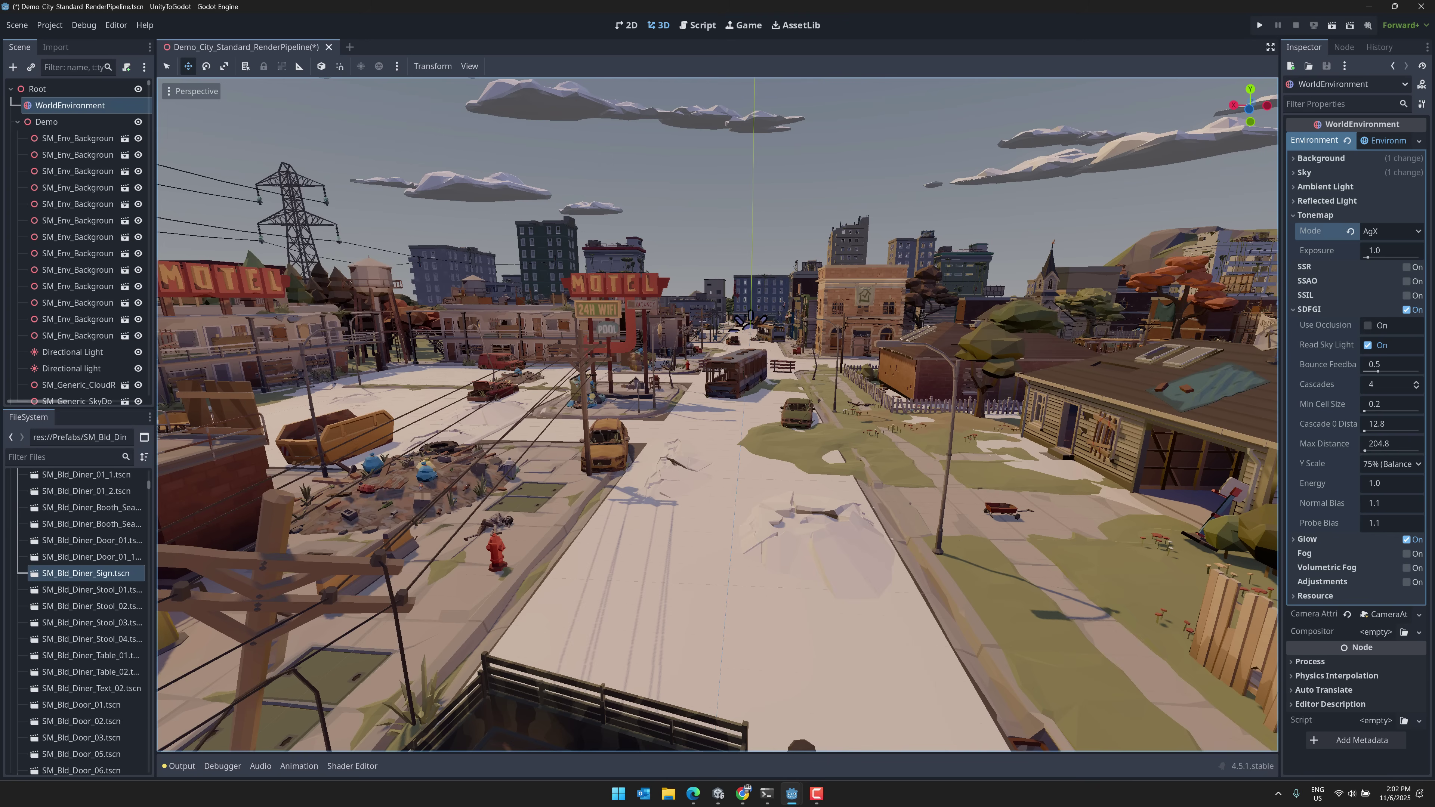
- Fly Unity's Scene view down to a close look at the forested Graveyard_Demo island
{"action": "key", "text": "alt+Tab"}
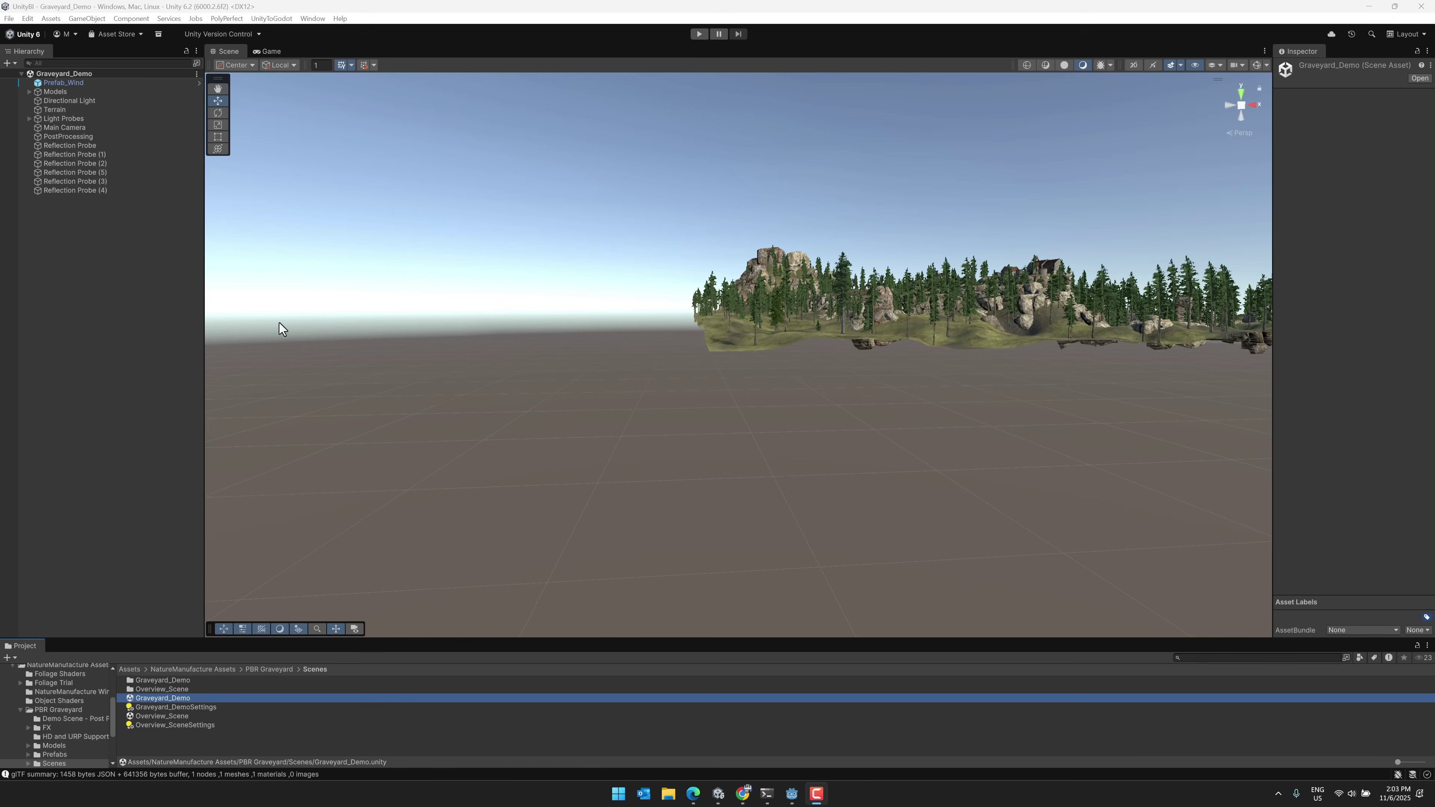
{"action": "right_click_drag", "start_coordinate": [802, 296], "coordinate": [1252, 386]}
{"action": "key", "text": "Caps_Lock"}
{"action": "key", "text": "w"}
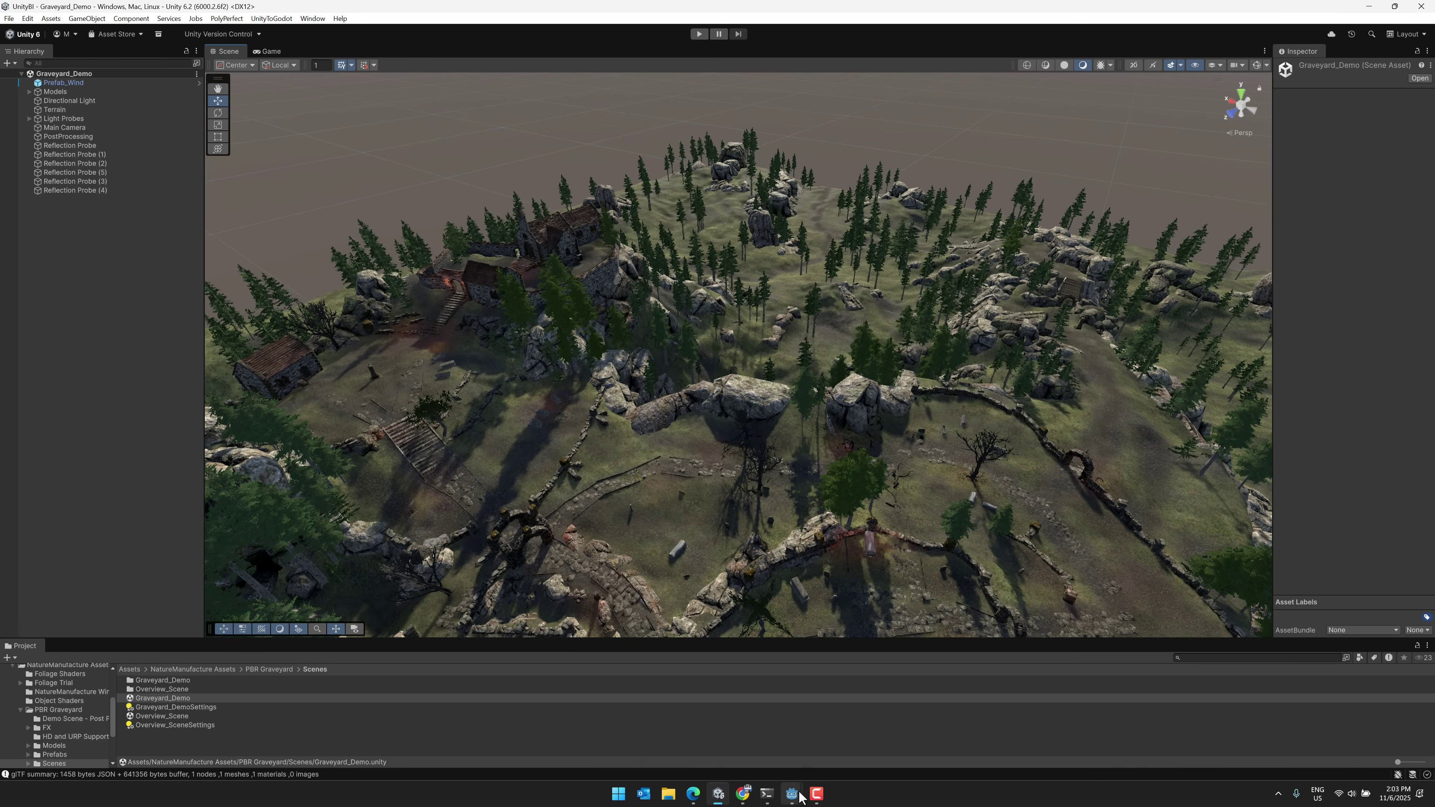
- Fly the Godot Graveyard_Demo camera through the forest and stone archway, then return to Unity
{"action": "mouse_move", "coordinate": [798, 798]}
{"action": "left_click", "coordinate": [676, 746]}
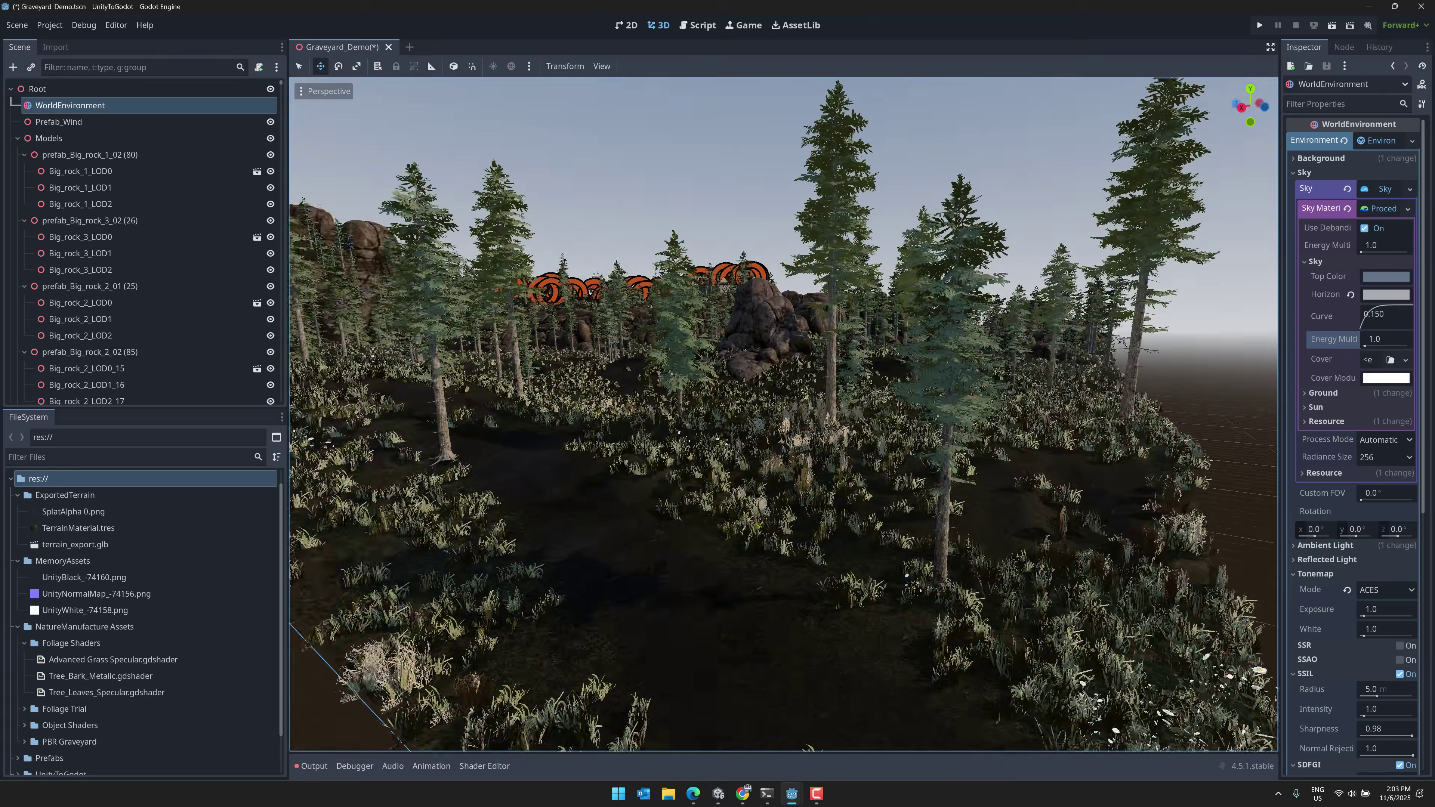
{"action": "right_click_drag", "start_coordinate": [676, 745], "coordinate": [676, 745]}
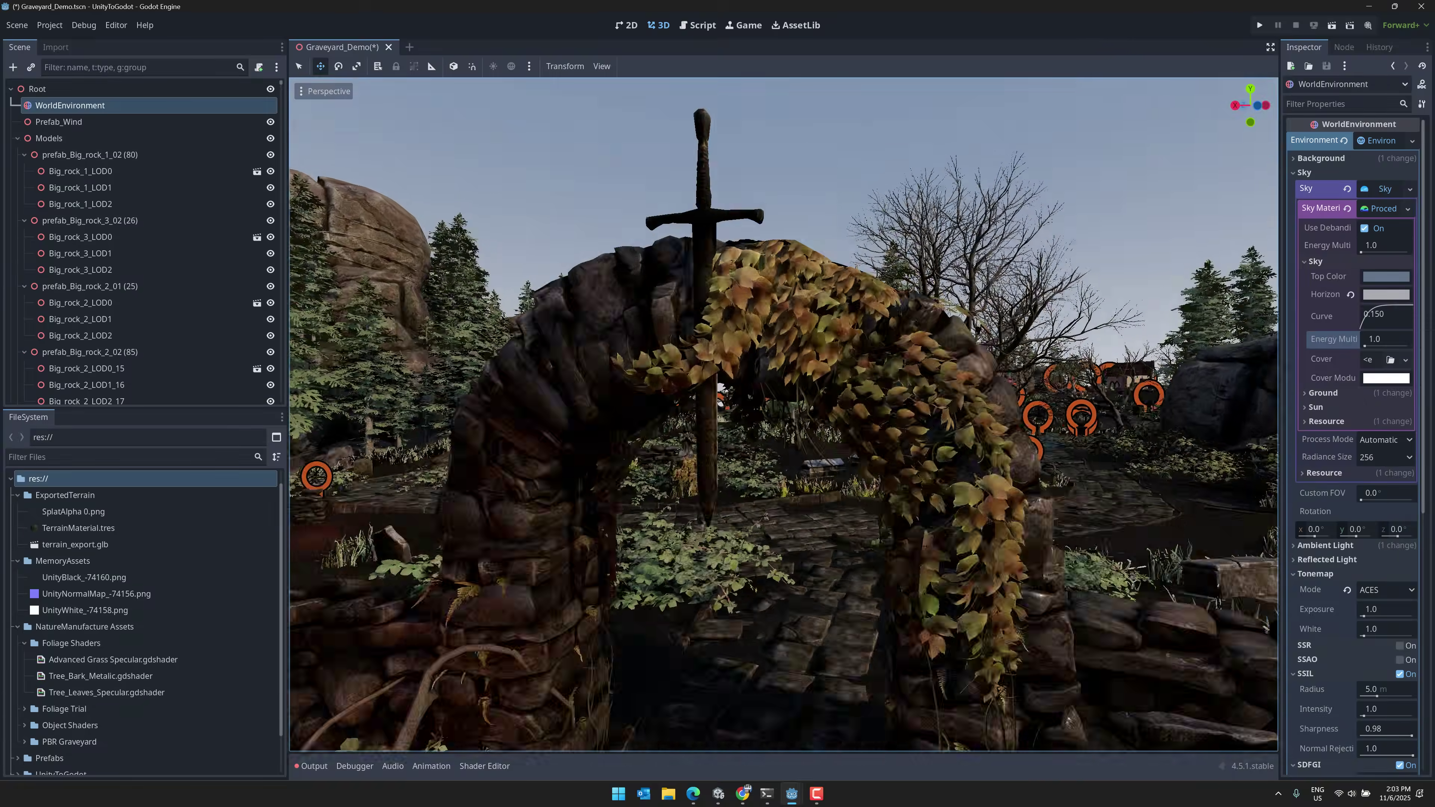
{"action": "right_click_drag", "start_coordinate": [676, 746], "coordinate": [676, 745]}
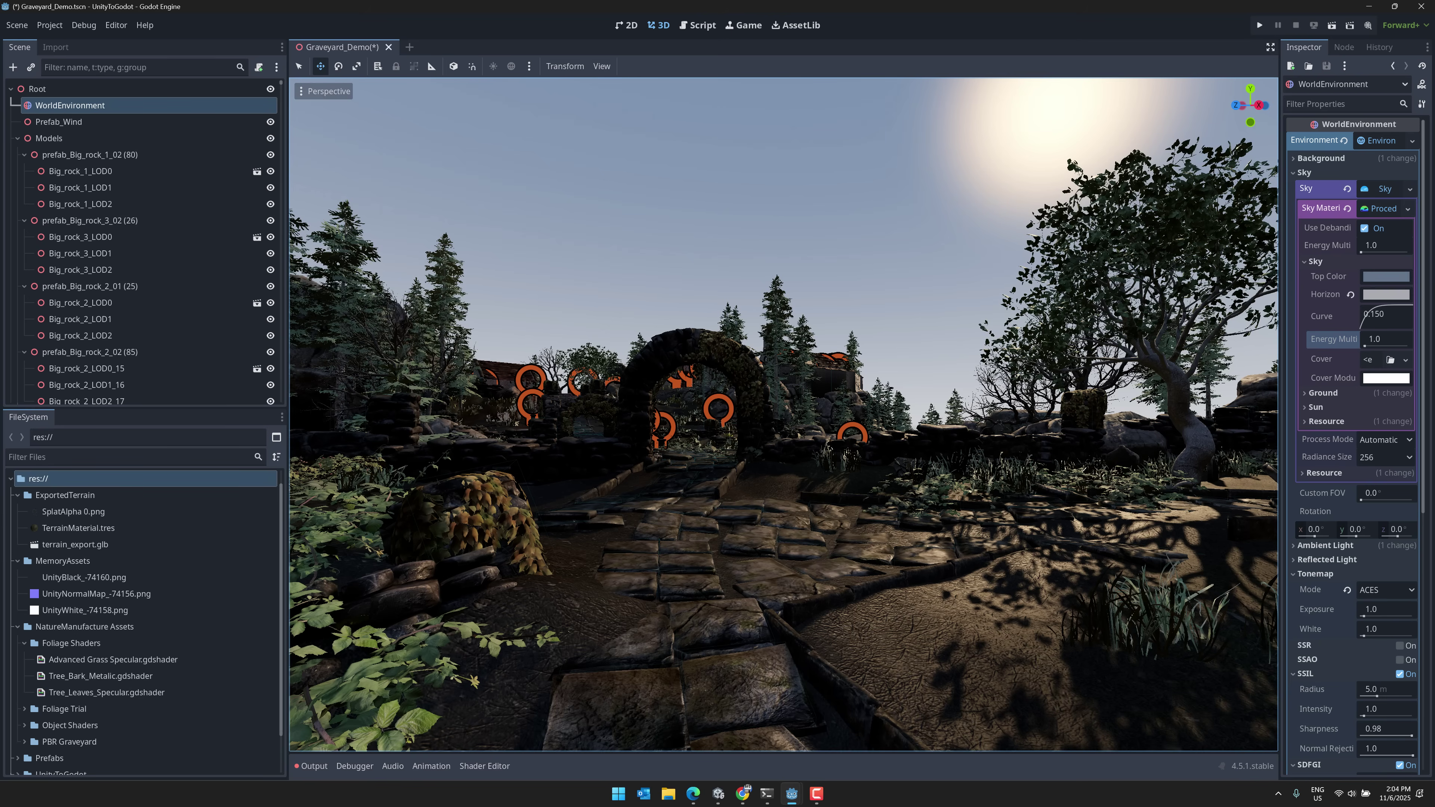
{"action": "key", "text": "alt+Tab"}
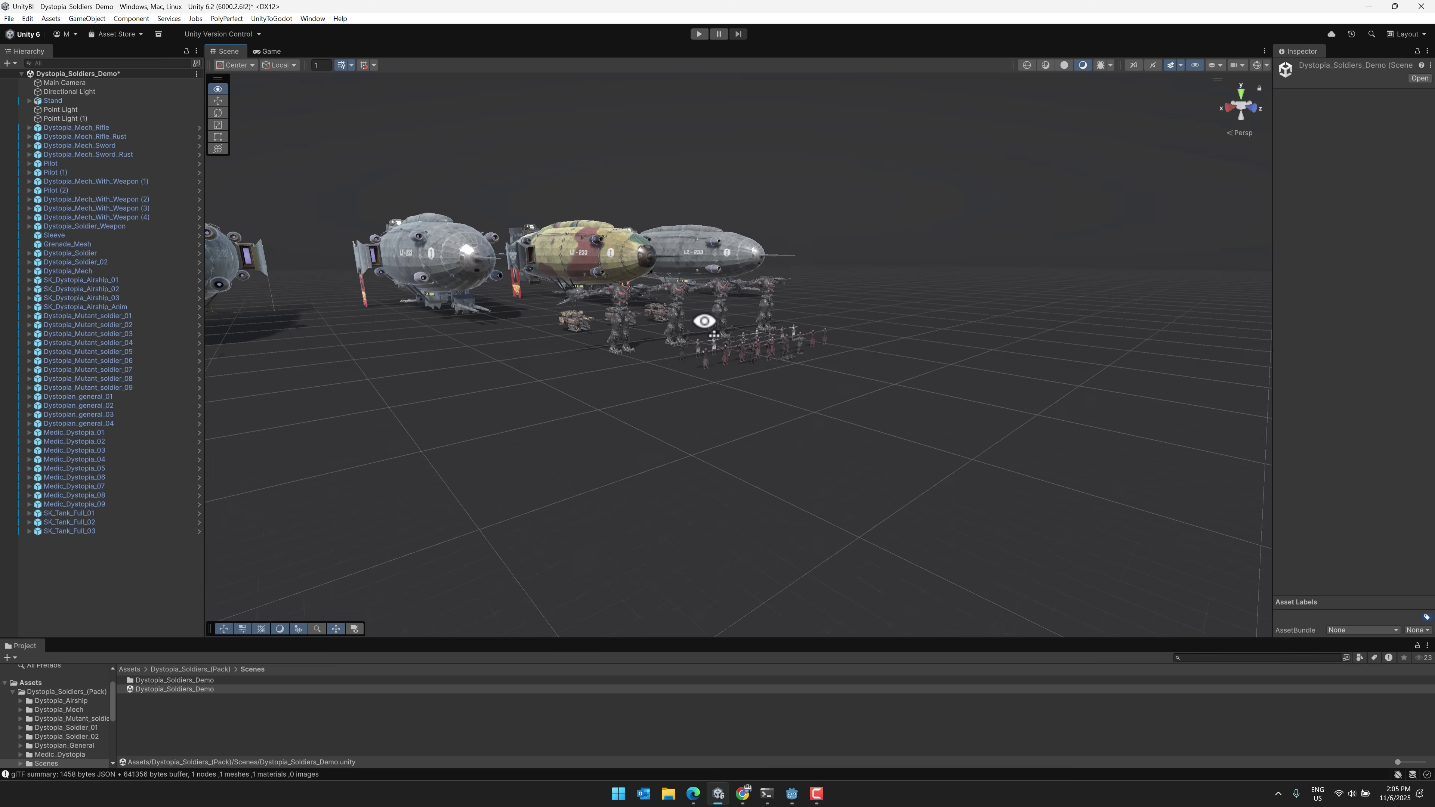
- Circle Unity's camera around the Dystopia mechs, airships and mutant soldier row
{"action": "key", "text": "w"}
{"action": "right_click_drag", "start_coordinate": [696, 309], "coordinate": [665, 340]}
{"action": "key", "text": "s"}
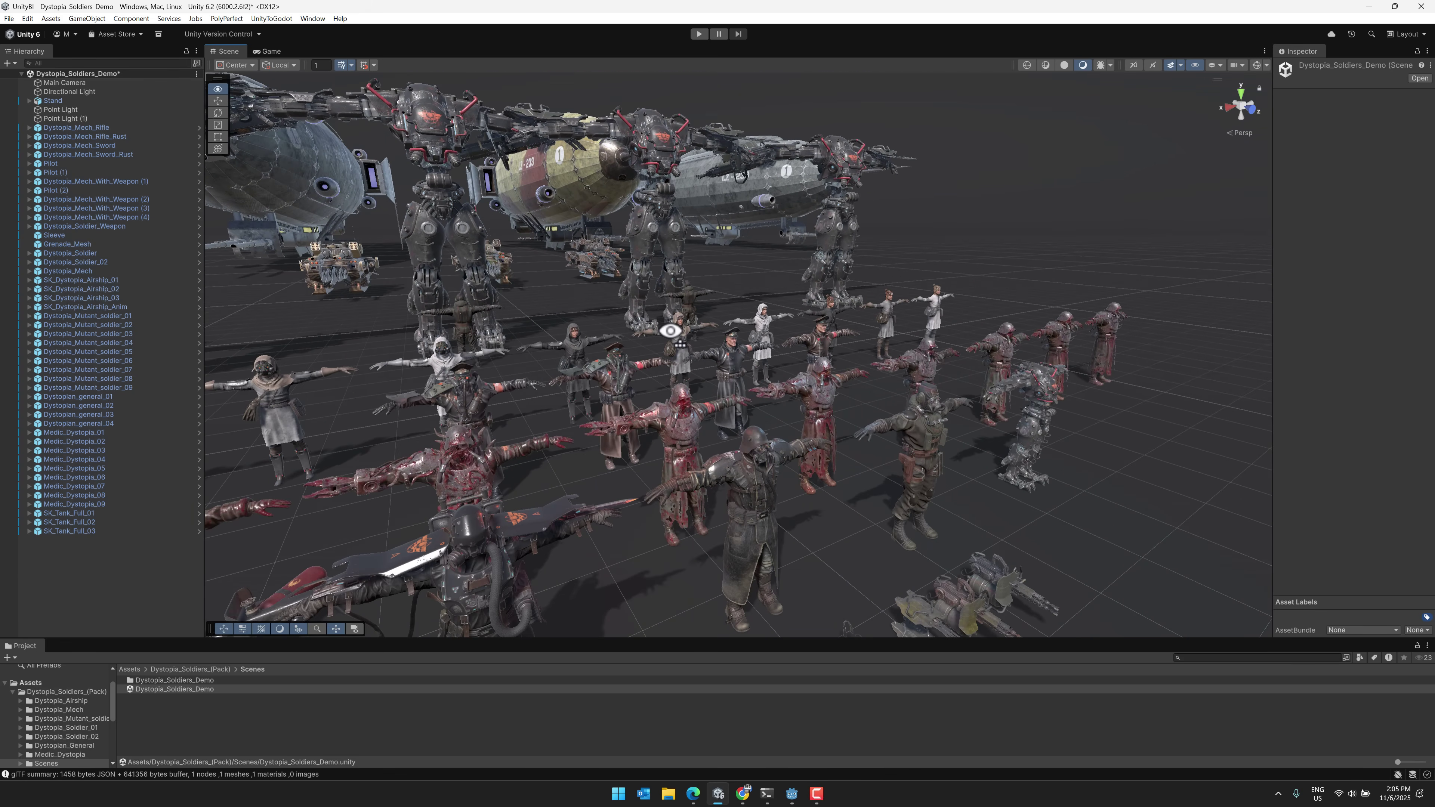
{"action": "right_click_drag", "start_coordinate": [652, 327], "coordinate": [716, 301]}
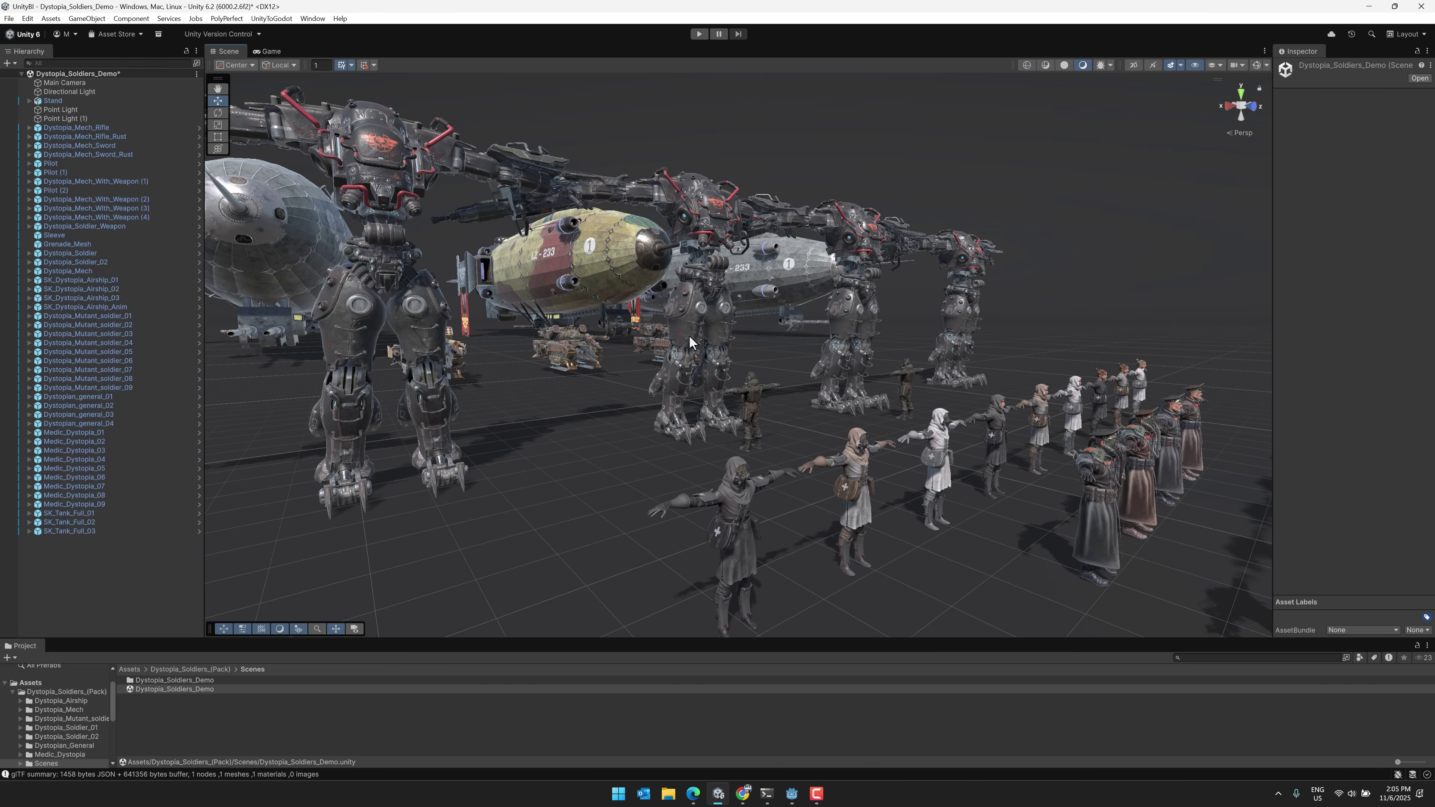
{"action": "right_click_drag", "start_coordinate": [733, 356], "coordinate": [659, 388]}
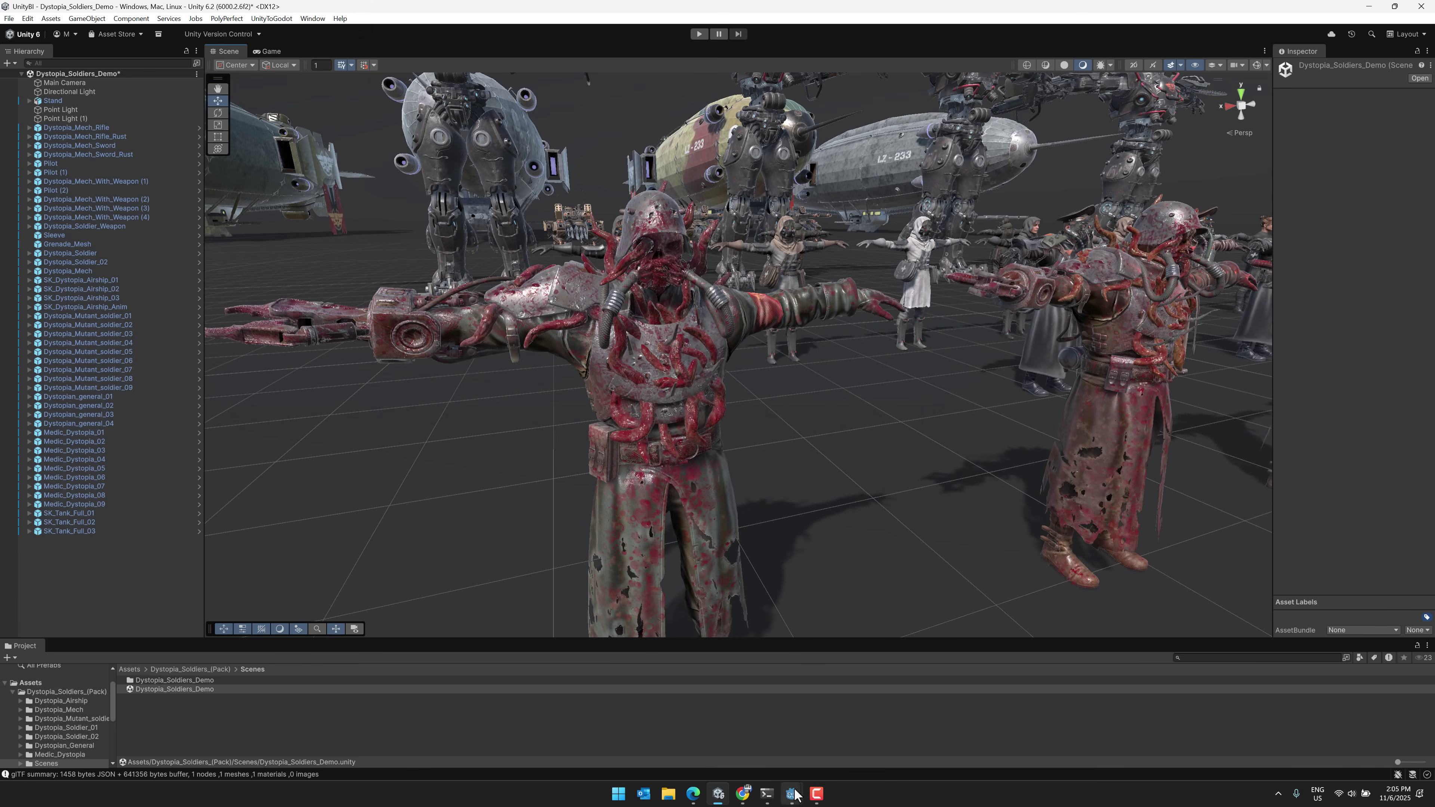
{"action": "mouse_move", "coordinate": [793, 792]}
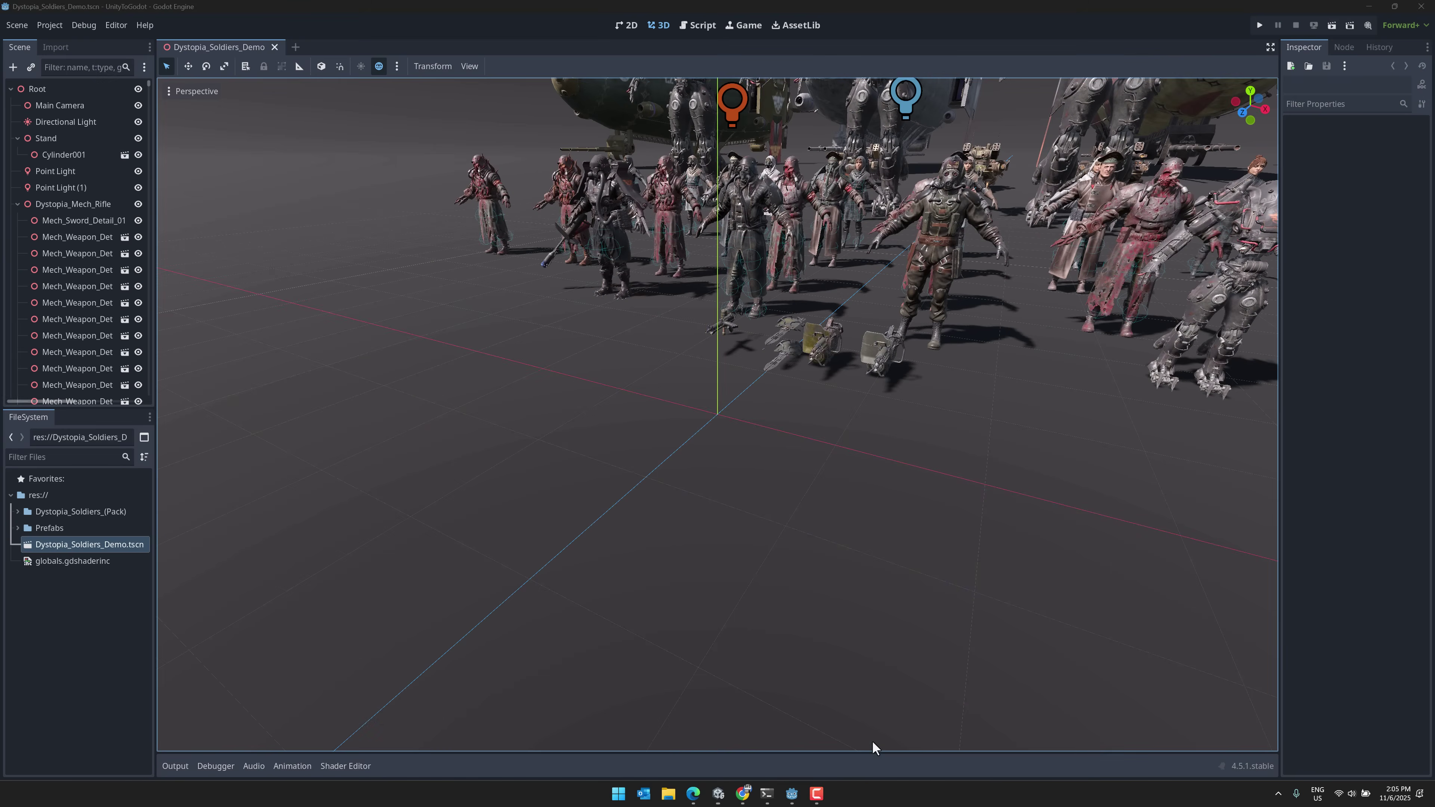
- Open the Godot Dystopia_Soldiers_Demo scene, expand Prefabs and widen the side panels
{"action": "left_click", "coordinate": [873, 741]}
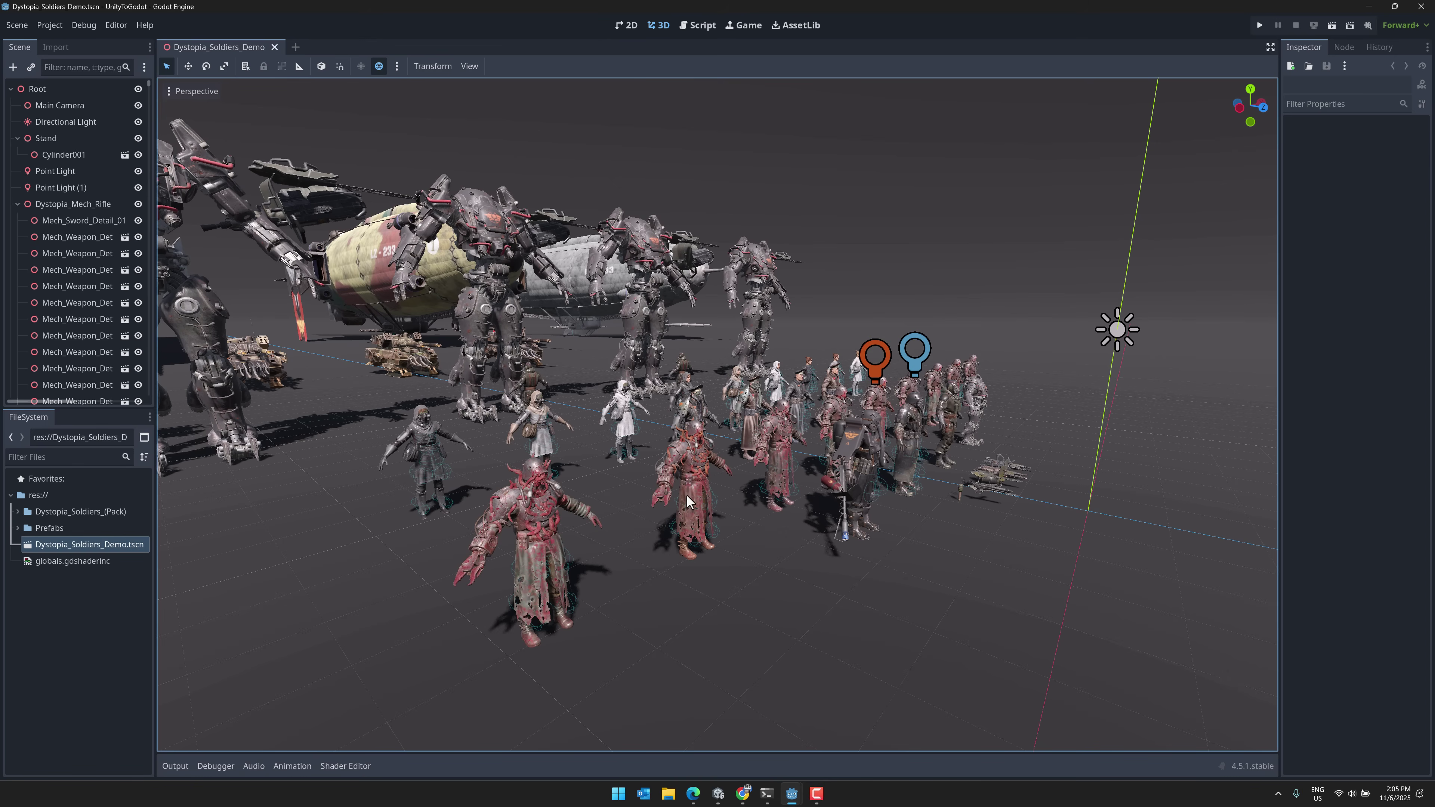
{"action": "left_click", "coordinate": [537, 511]}
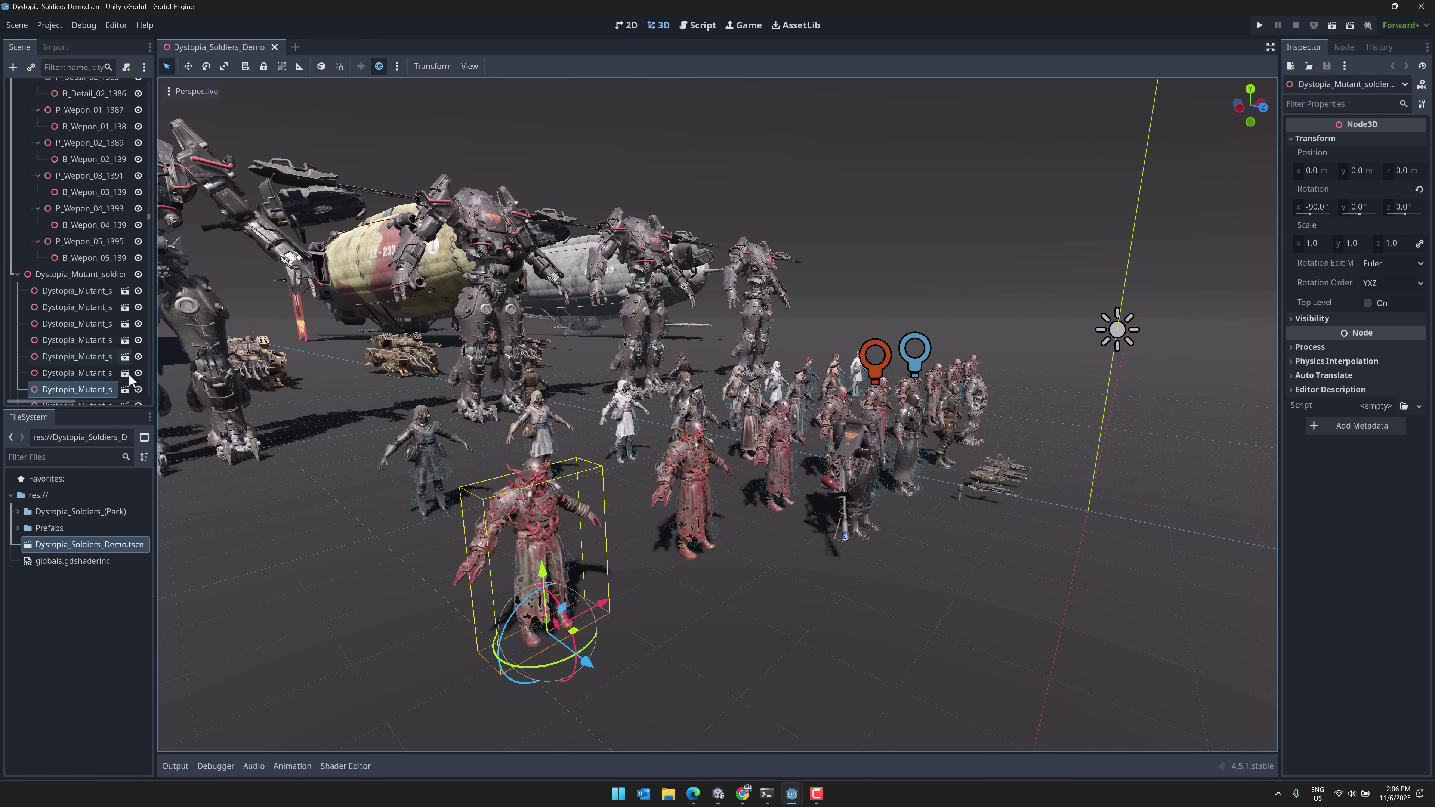
{"action": "left_click", "coordinate": [66, 528]}
{"action": "left_click", "coordinate": [21, 527]}
{"action": "scroll", "coordinate": [38, 534], "scroll_direction": "down", "scroll_amount": 5}
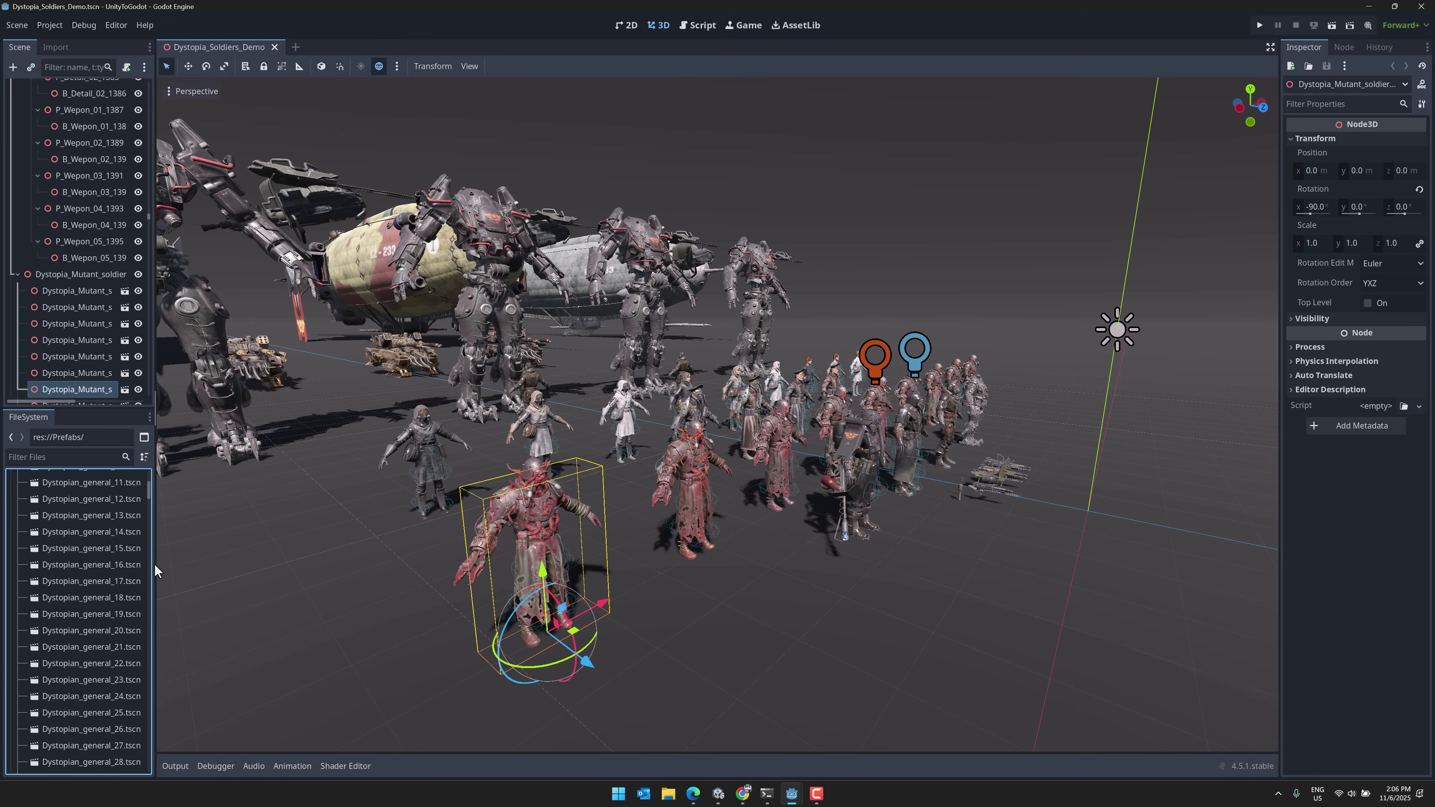
{"action": "left_click_drag", "start_coordinate": [151, 565], "coordinate": [308, 564]}
{"action": "scroll", "coordinate": [156, 582], "scroll_direction": "down", "scroll_amount": 4}
{"action": "scroll", "coordinate": [155, 573], "scroll_direction": "down", "scroll_amount": 15}
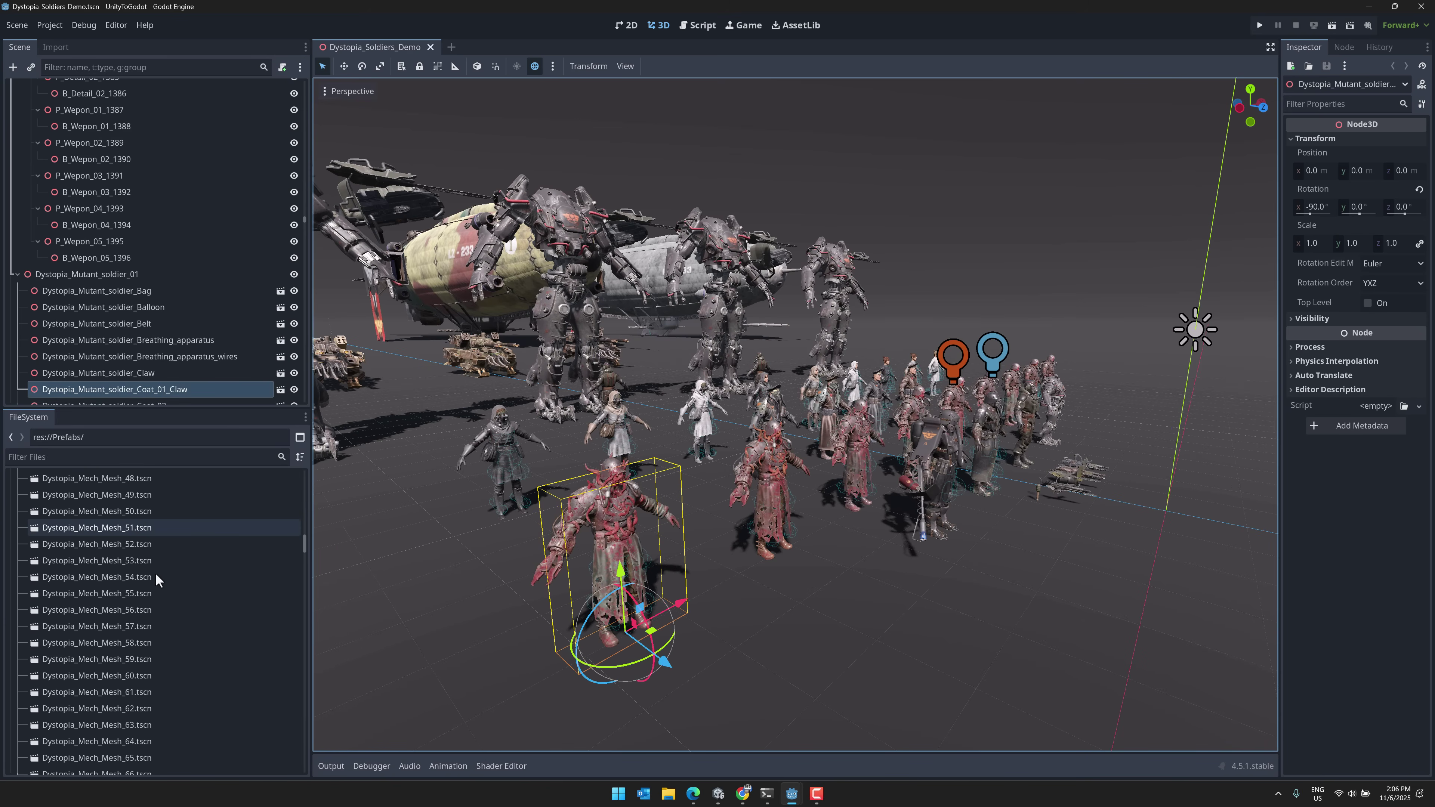
- Place Dystopia_Mech_Mesh_43, 49 and 60 in the scene, then delete Mech_Mesh_60
{"action": "left_click_drag", "start_coordinate": [115, 547], "coordinate": [850, 616]}
{"action": "left_click_drag", "start_coordinate": [157, 649], "coordinate": [955, 613]}
{"action": "scroll", "coordinate": [108, 639], "scroll_direction": "down", "scroll_amount": 4}
{"action": "left_click_drag", "start_coordinate": [107, 638], "coordinate": [923, 673]}
{"action": "key", "text": "Delete"}
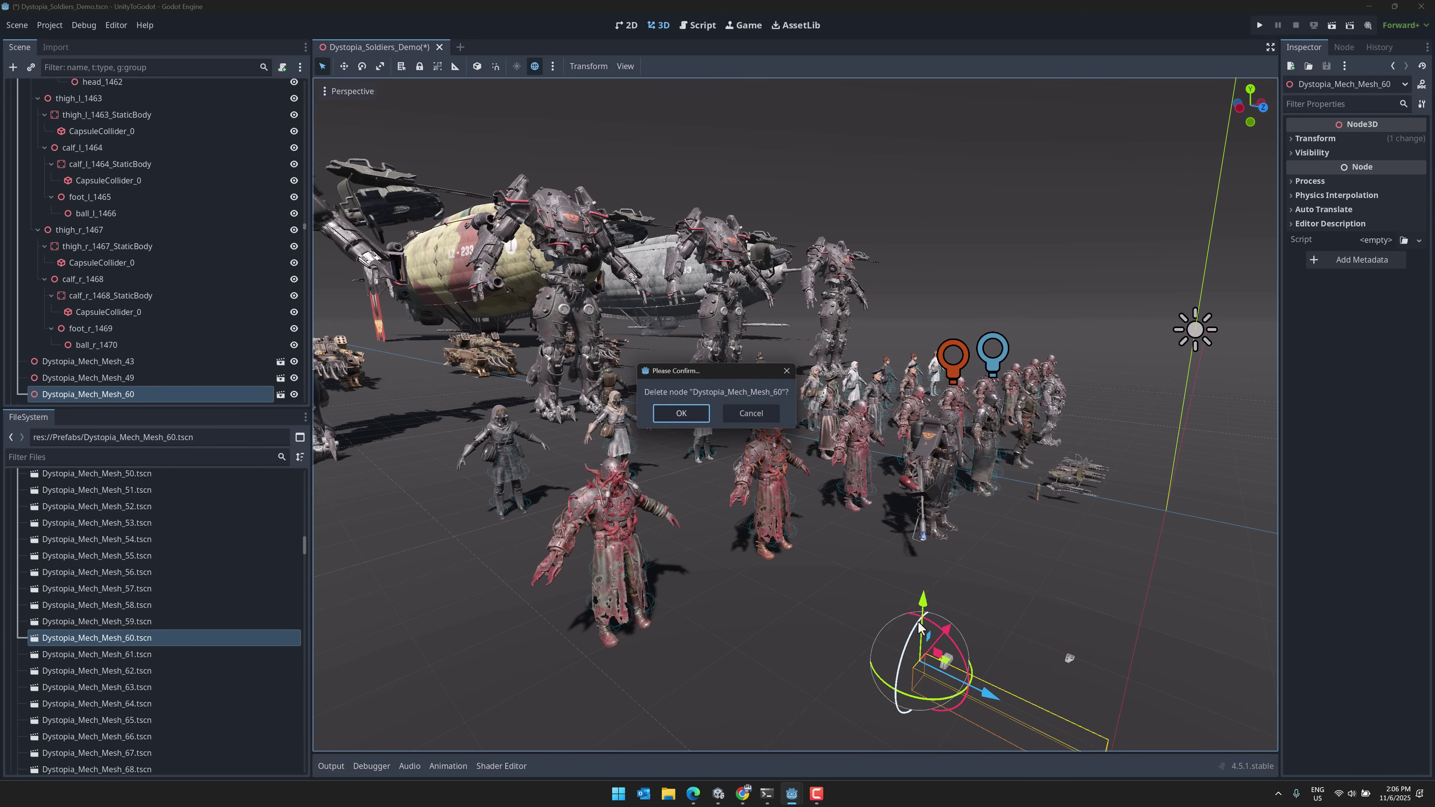
{"action": "left_click", "coordinate": [682, 416]}
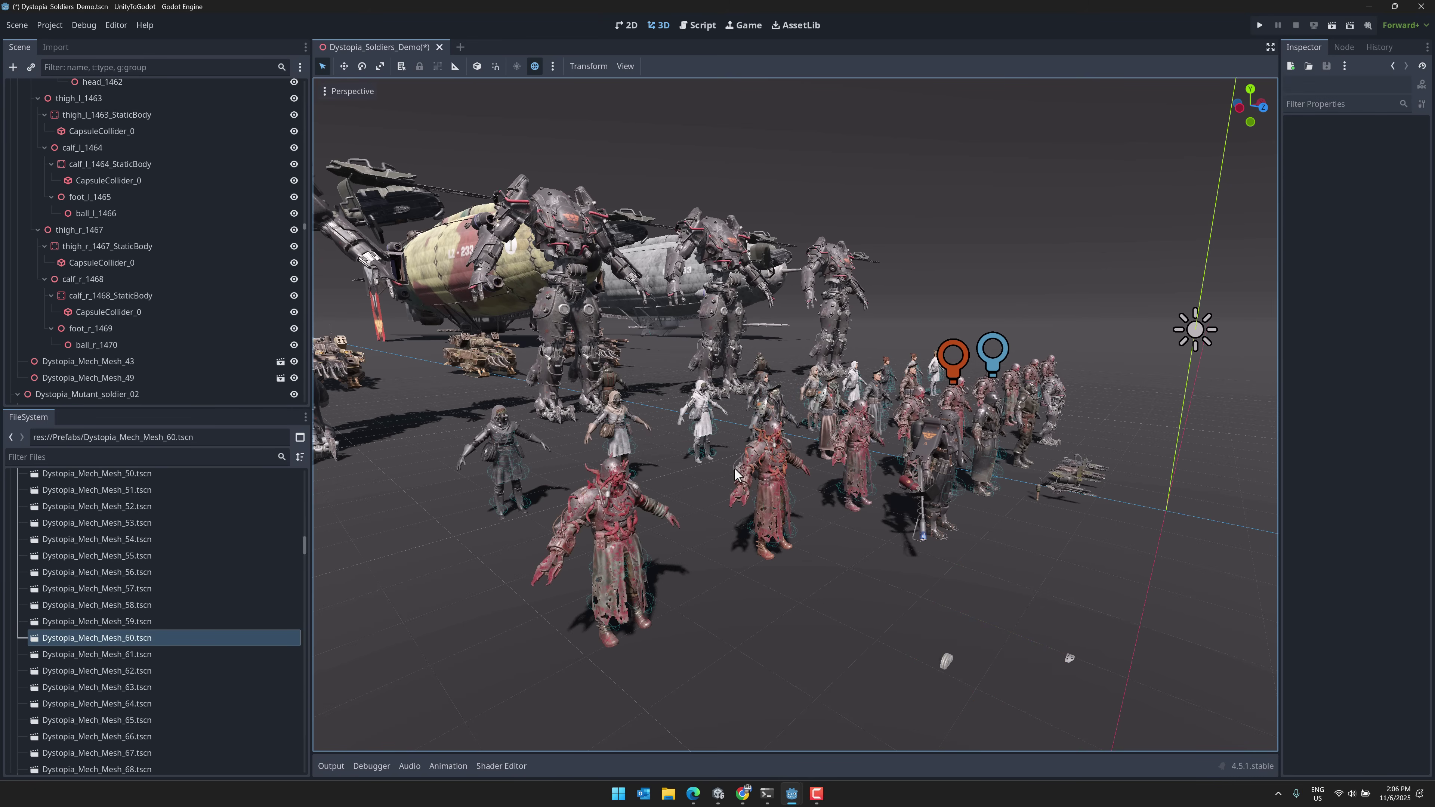
{"action": "scroll", "coordinate": [651, 346], "scroll_direction": "up", "scroll_amount": 3}
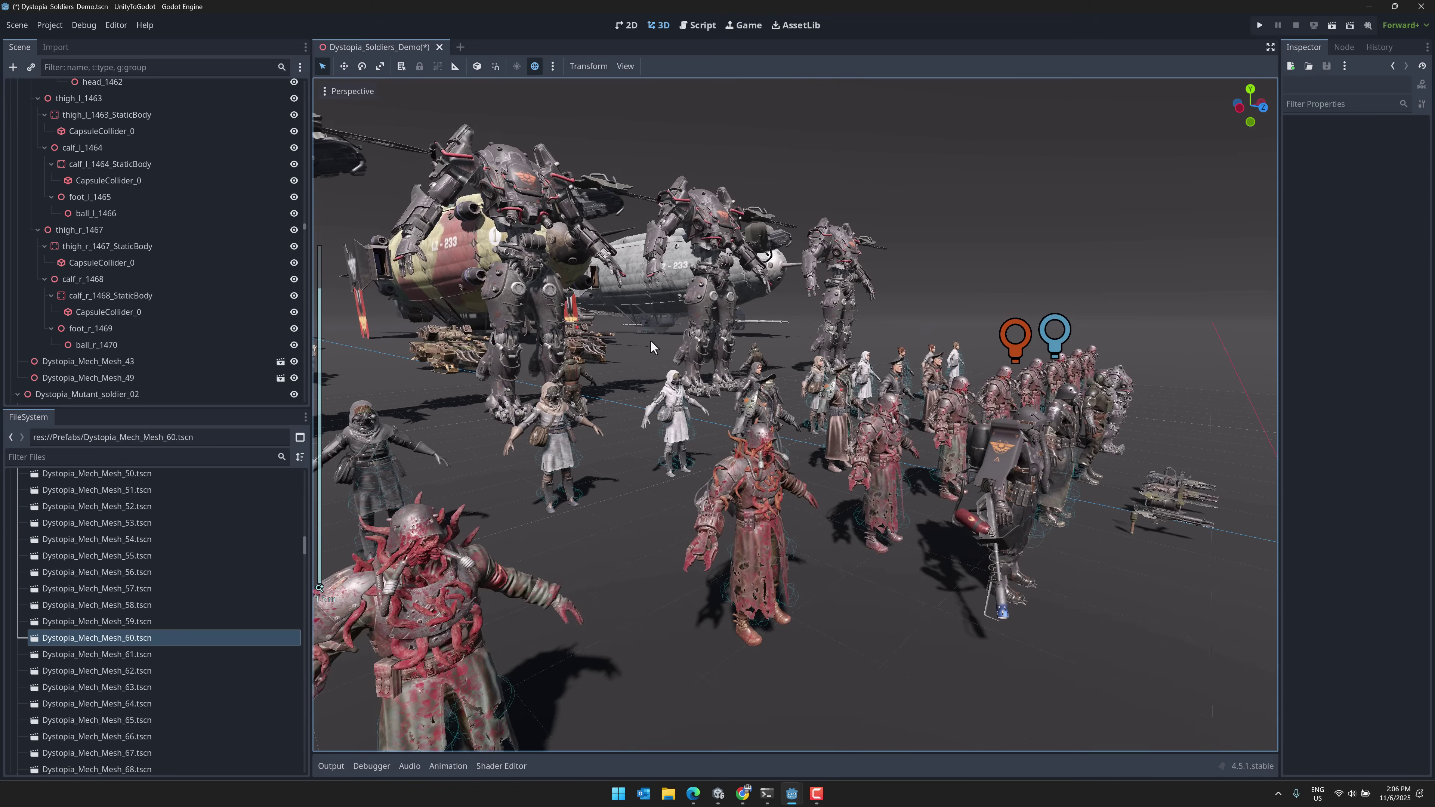
{"action": "scroll", "coordinate": [651, 346], "scroll_direction": "down", "scroll_amount": 5}
{"action": "scroll", "coordinate": [178, 221], "scroll_direction": "up", "scroll_amount": 10}
{"action": "scroll", "coordinate": [177, 217], "scroll_direction": "up", "scroll_amount": 10}
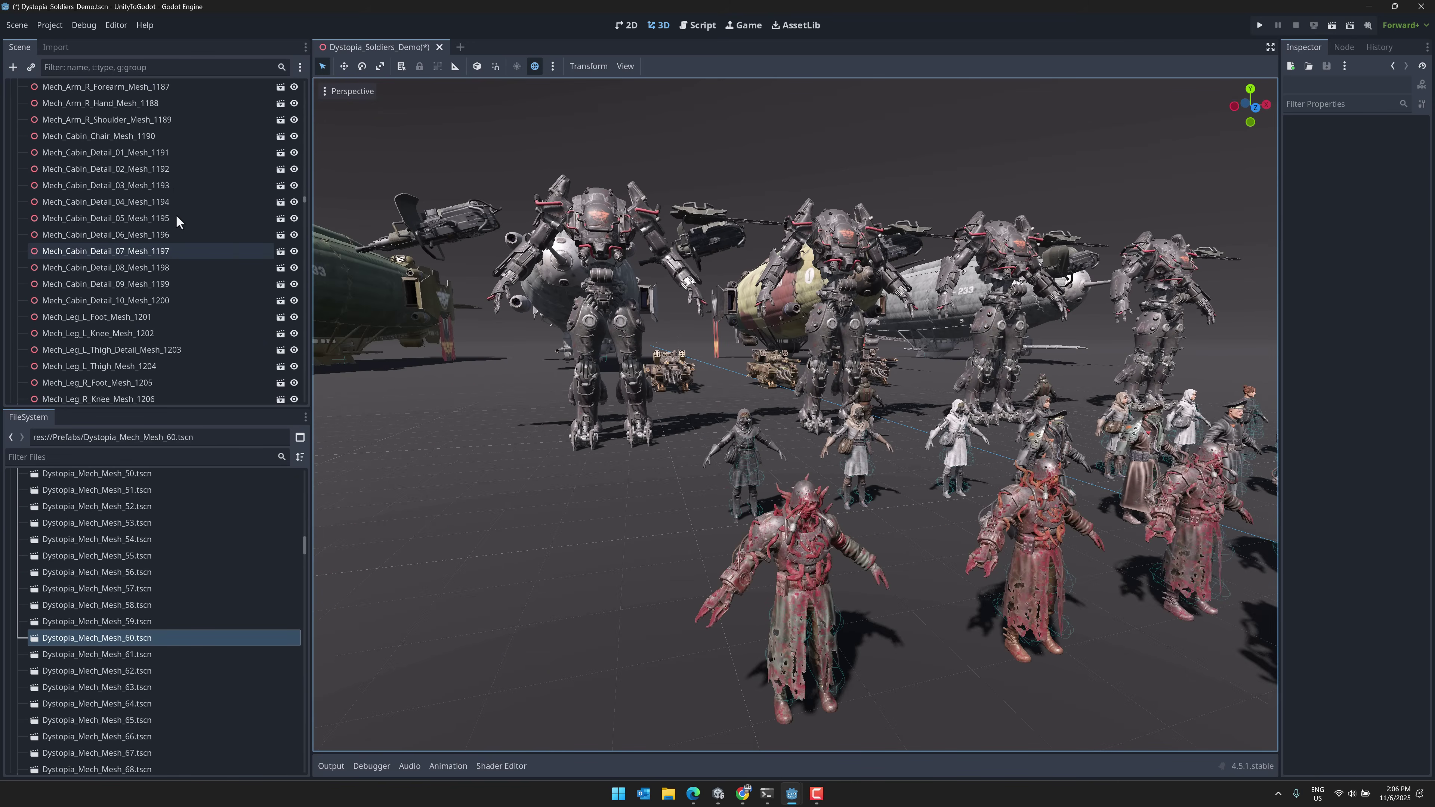
{"action": "scroll", "coordinate": [156, 202], "scroll_direction": "down", "scroll_amount": 2}
- Select the Dystopia_Soldier_02 node, collapse it and frame it in the viewport
{"action": "left_click", "coordinate": [58, 199]}
{"action": "left_click", "coordinate": [17, 199]}
{"action": "key", "text": "f"}
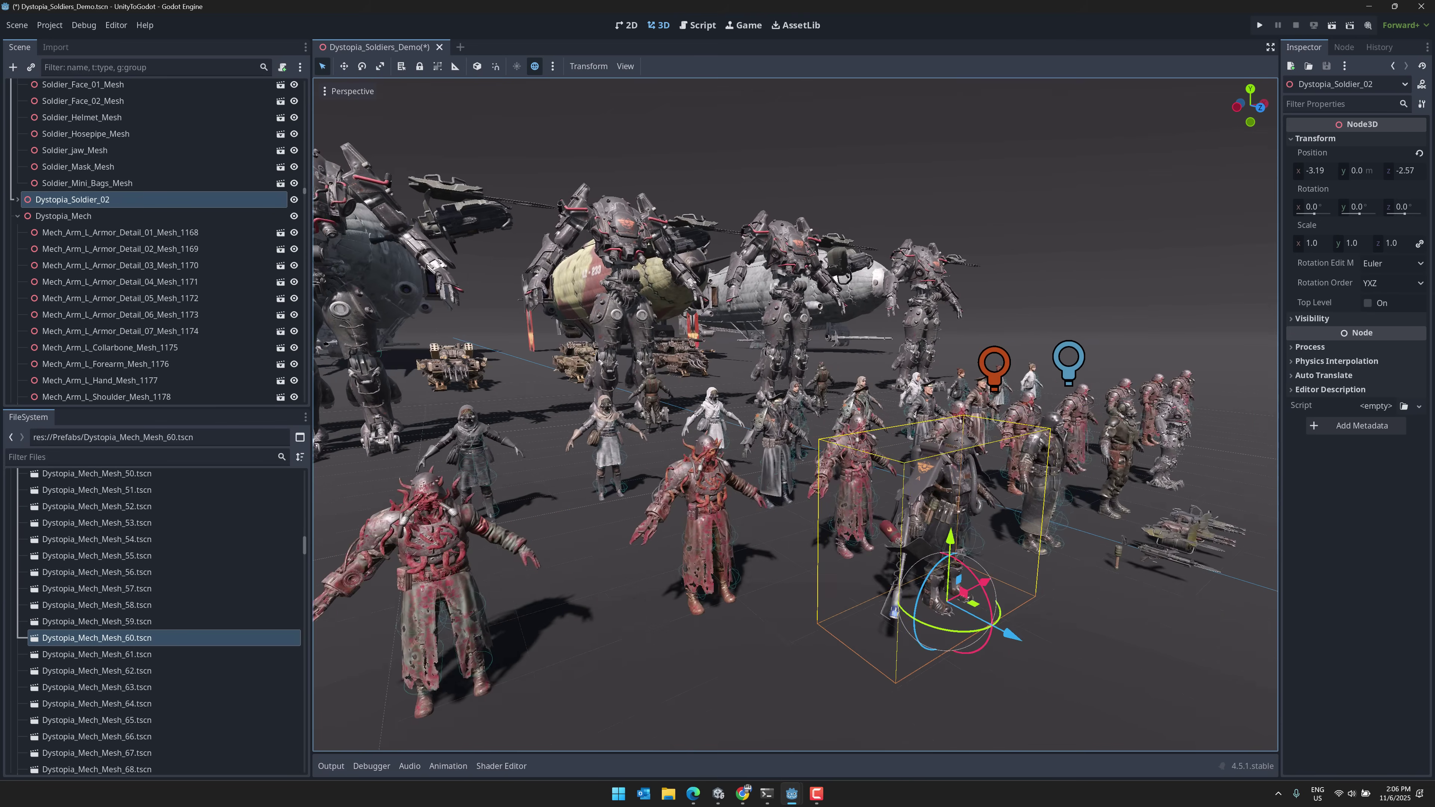
{"action": "scroll", "coordinate": [791, 418], "scroll_direction": "up", "scroll_amount": 2}
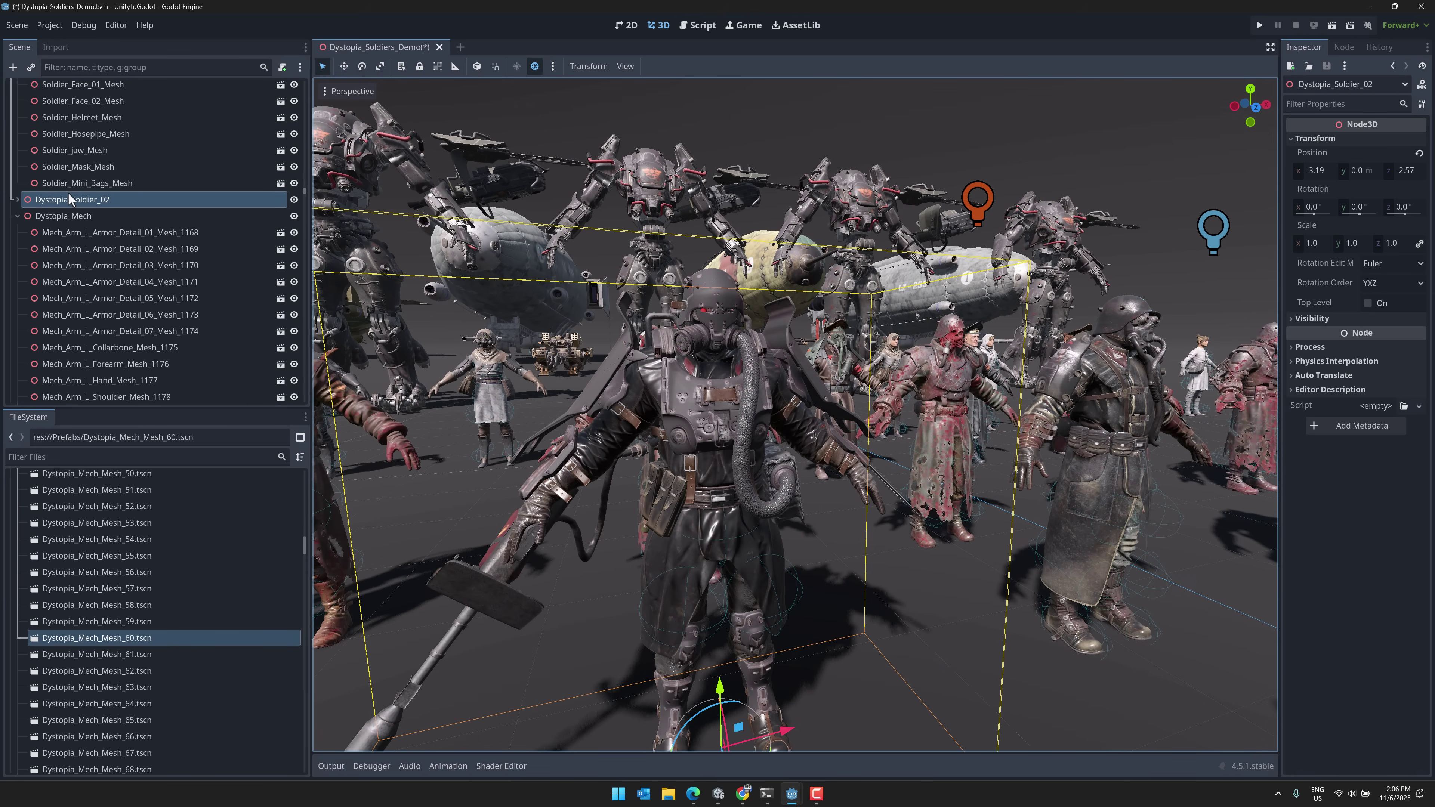
- Save the Dystopia_Soldier_02 branch as the scene mYsoLIDER.tscn
{"action": "right_click", "coordinate": [82, 201]}
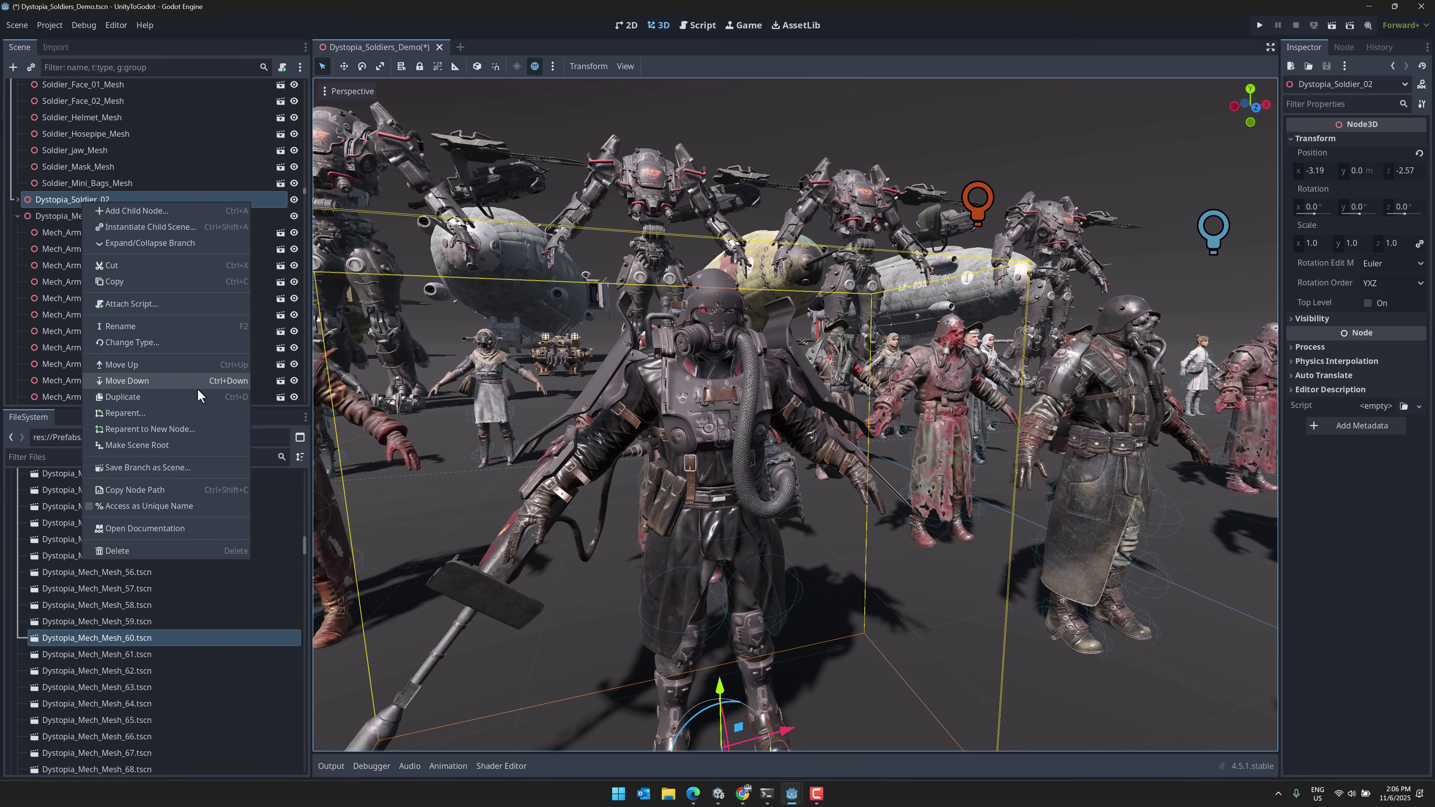
{"action": "left_click", "coordinate": [146, 468]}
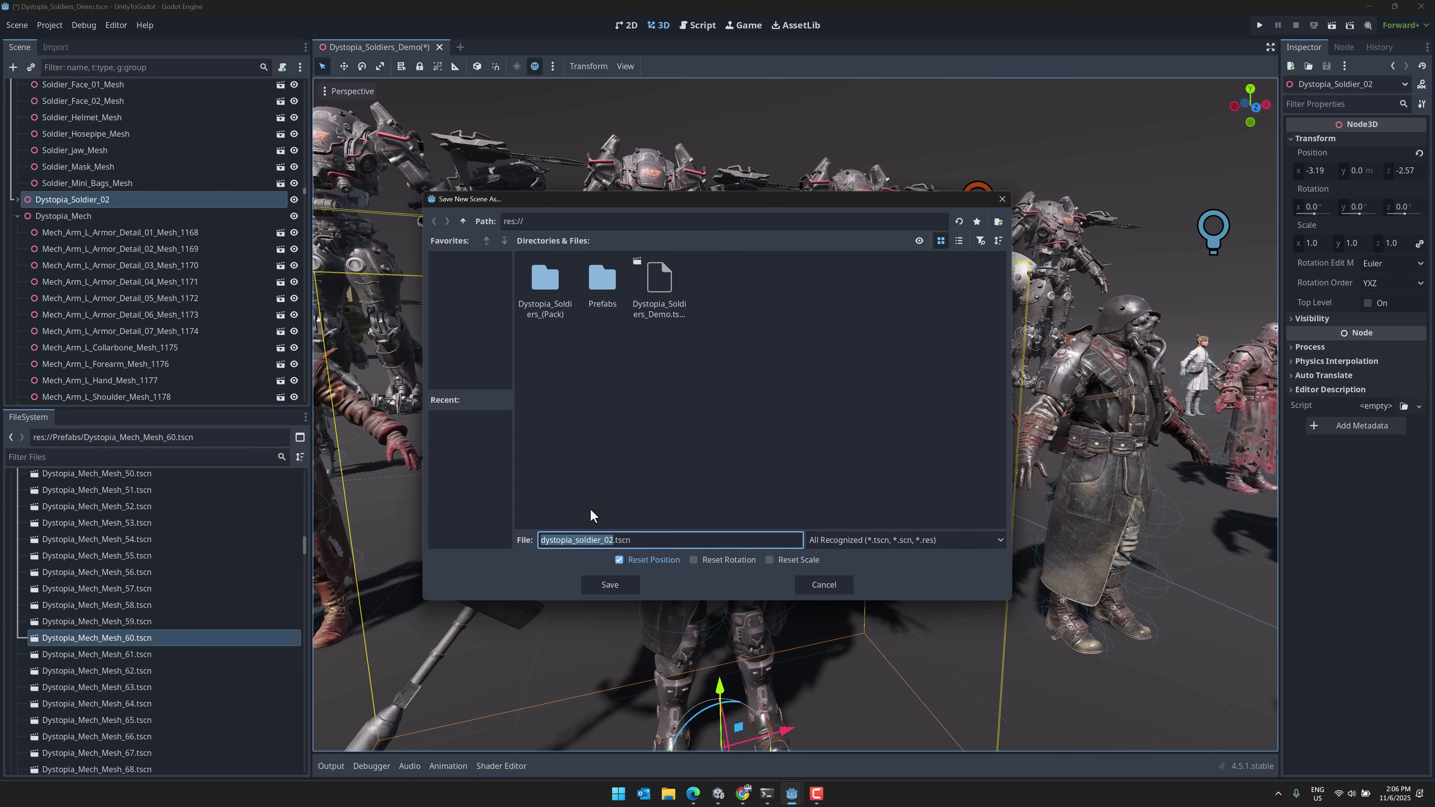
{"action": "type", "text": "mYsoLIDER"}
{"action": "key", "text": "Caps_Lock"}
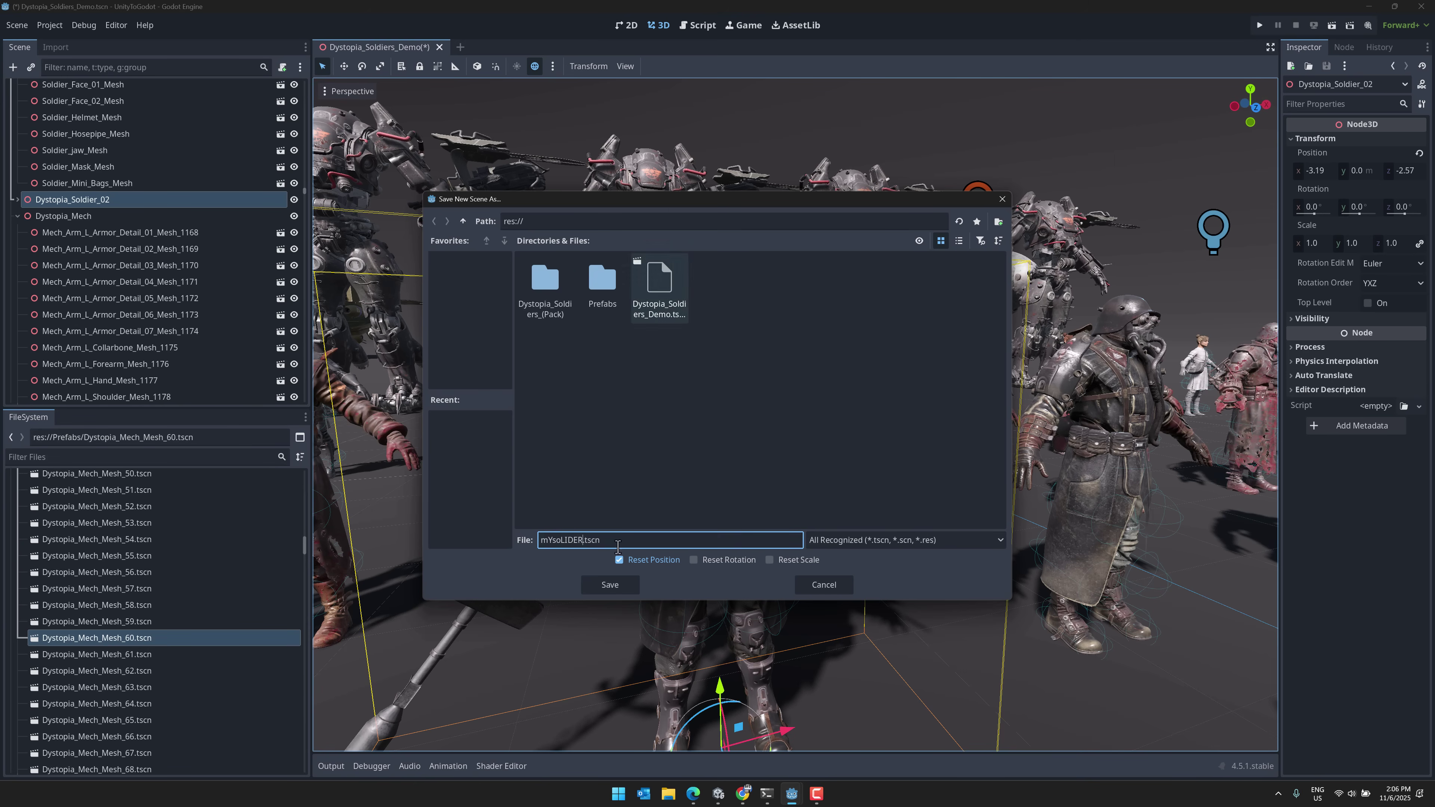
{"action": "left_click", "coordinate": [628, 586]}
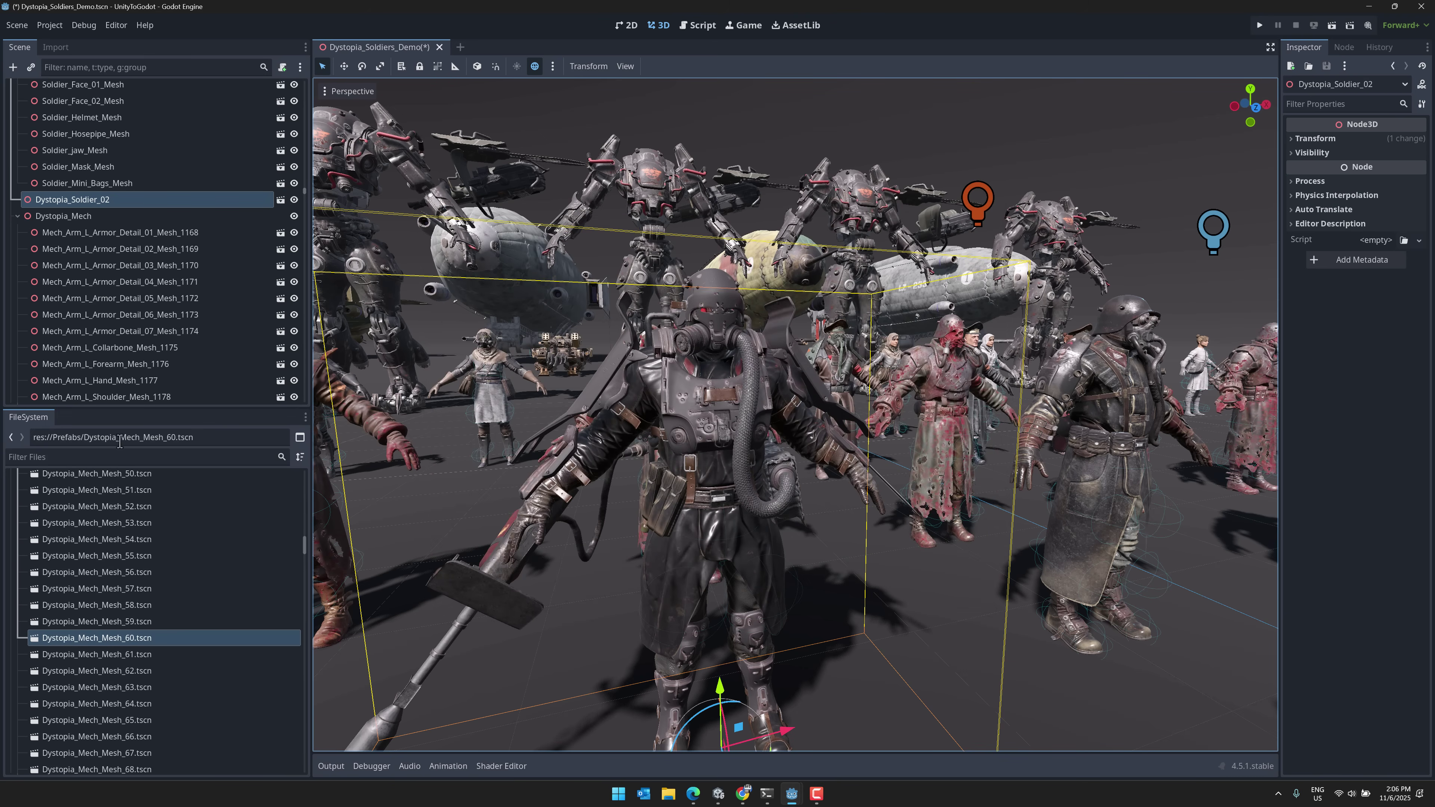
{"action": "scroll", "coordinate": [138, 526], "scroll_direction": "down", "scroll_amount": 10}
{"action": "scroll", "coordinate": [138, 526], "scroll_direction": "down", "scroll_amount": 15}
- Open the saved mYsoLIDER.tscn soldier scene and orbit close around its side
{"action": "left_click", "coordinate": [79, 763]}
{"action": "double_click", "coordinate": [78, 763]}
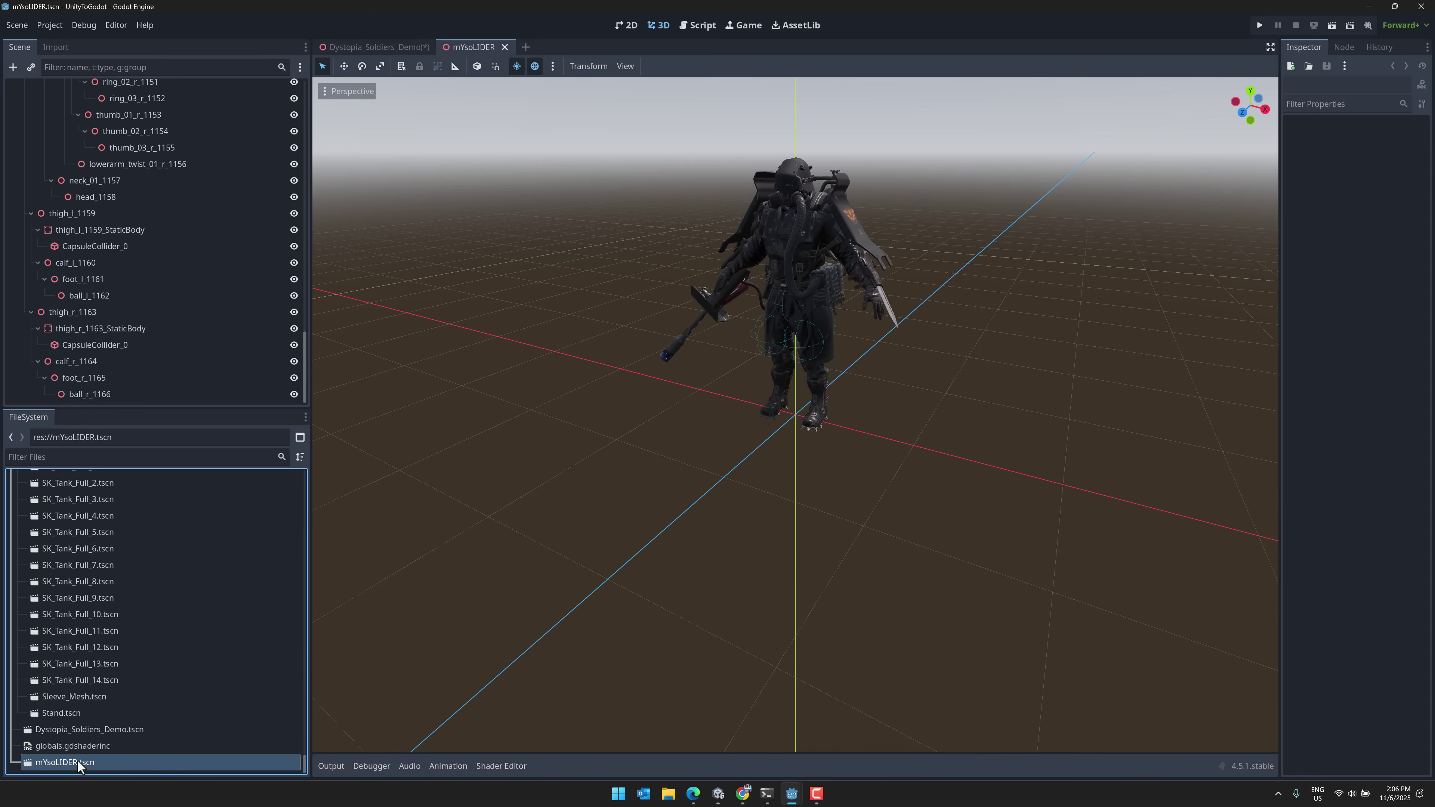
{"action": "right_click_drag", "start_coordinate": [792, 396], "coordinate": [839, 479]}
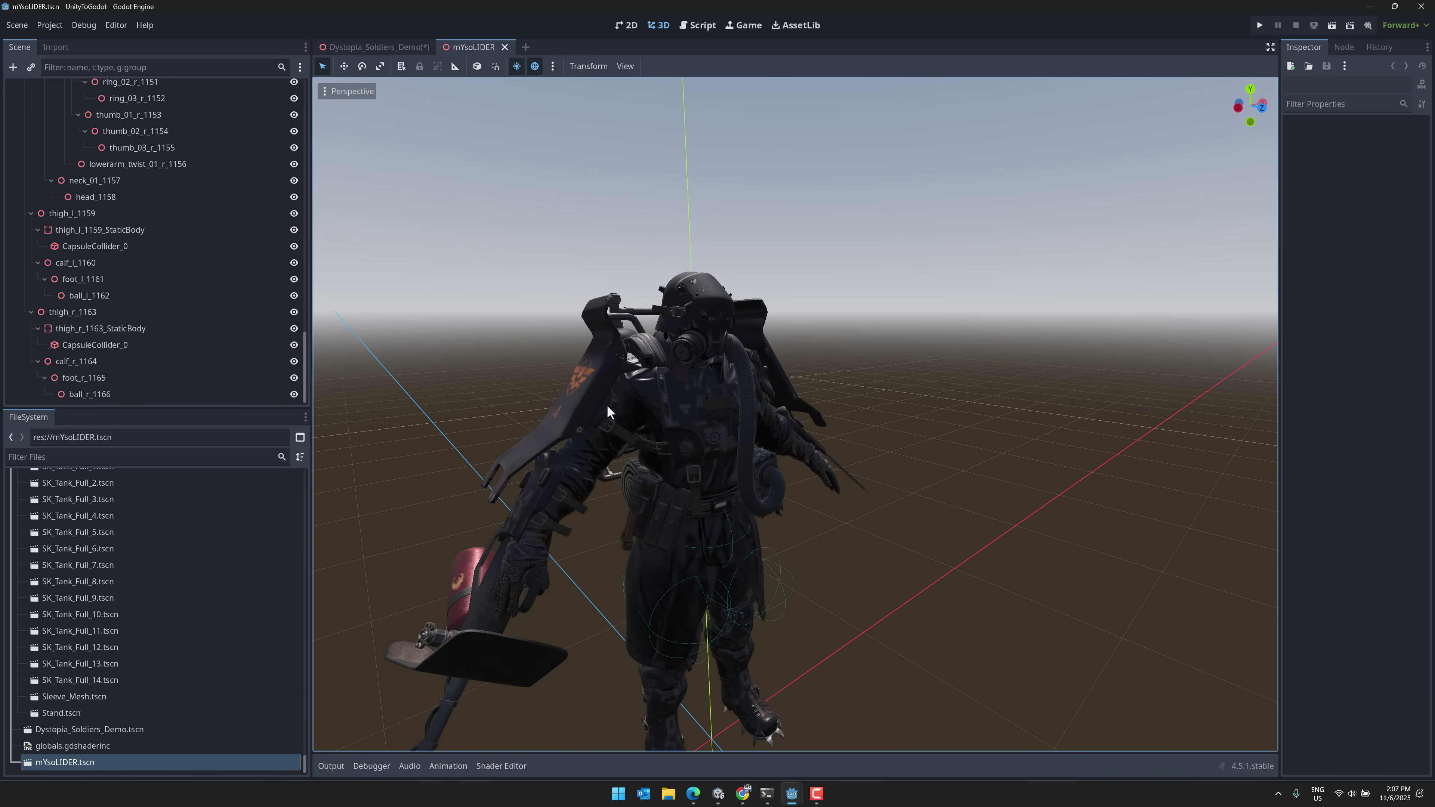
- Inspect the left thigh collision body, left foot bone and left thigh bone in the Scene tree
{"action": "left_click", "coordinate": [138, 234]}
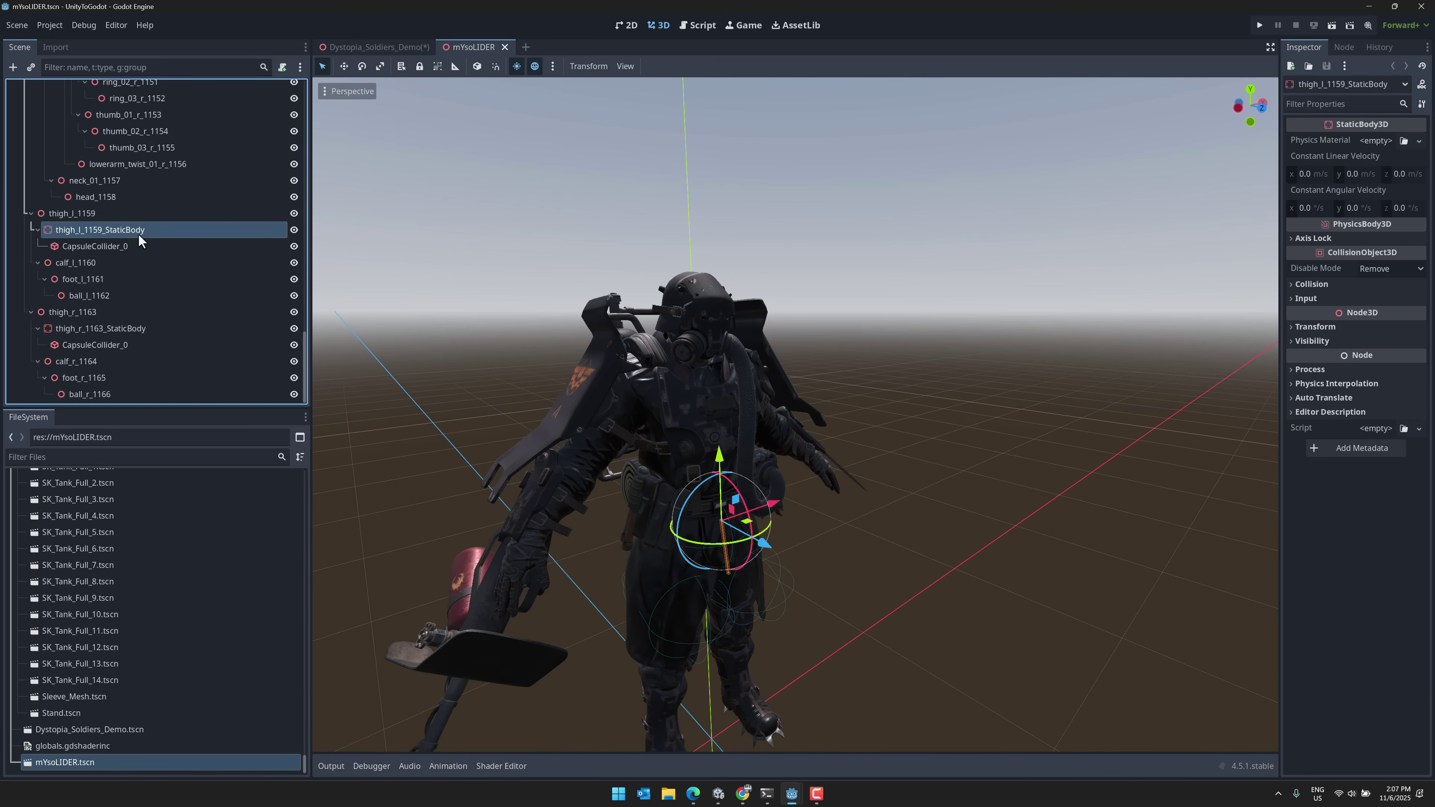
{"action": "left_click", "coordinate": [144, 278]}
{"action": "left_click", "coordinate": [152, 213]}
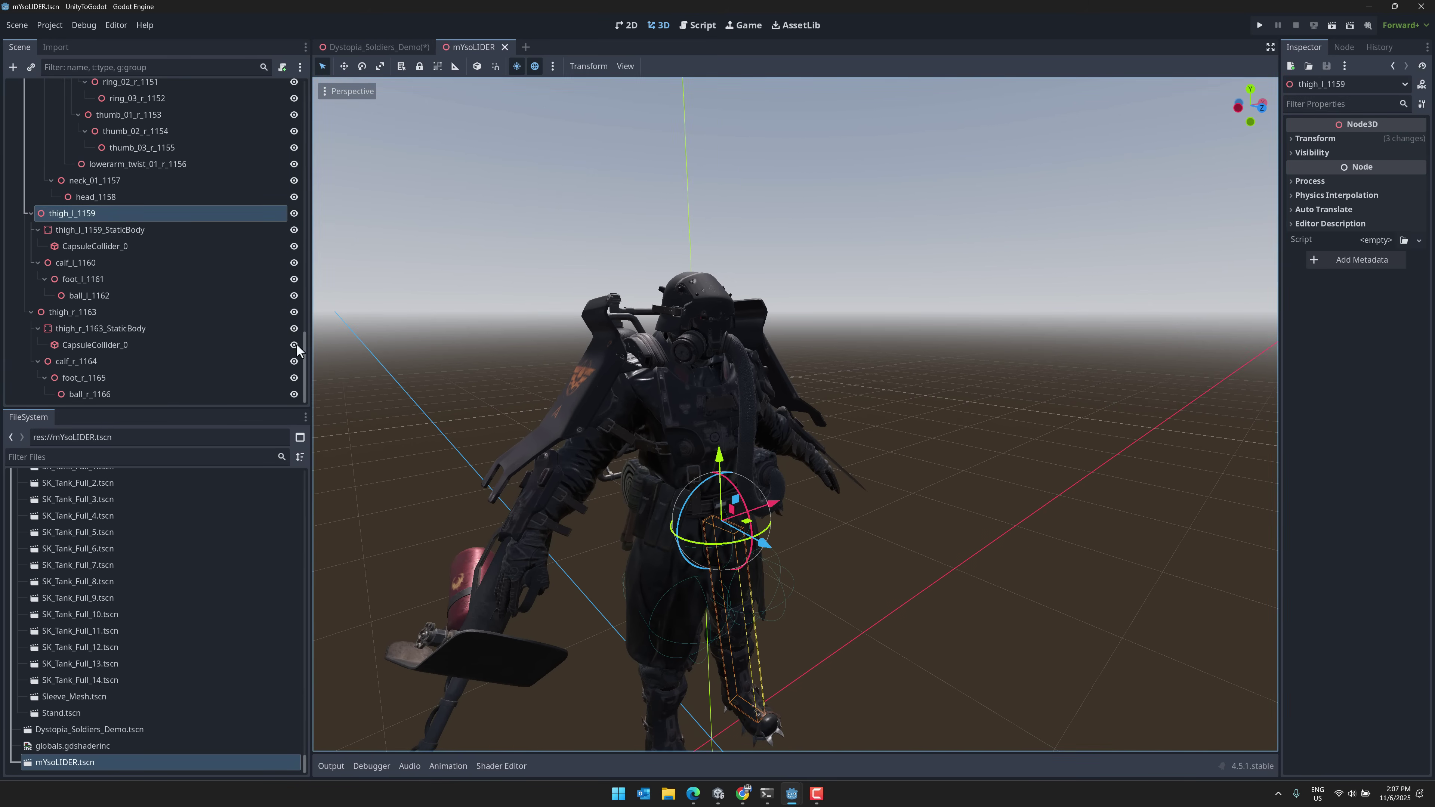
{"action": "scroll", "coordinate": [195, 262], "scroll_direction": "up", "scroll_amount": 15}
{"action": "scroll", "coordinate": [207, 225], "scroll_direction": "down", "scroll_amount": 15}
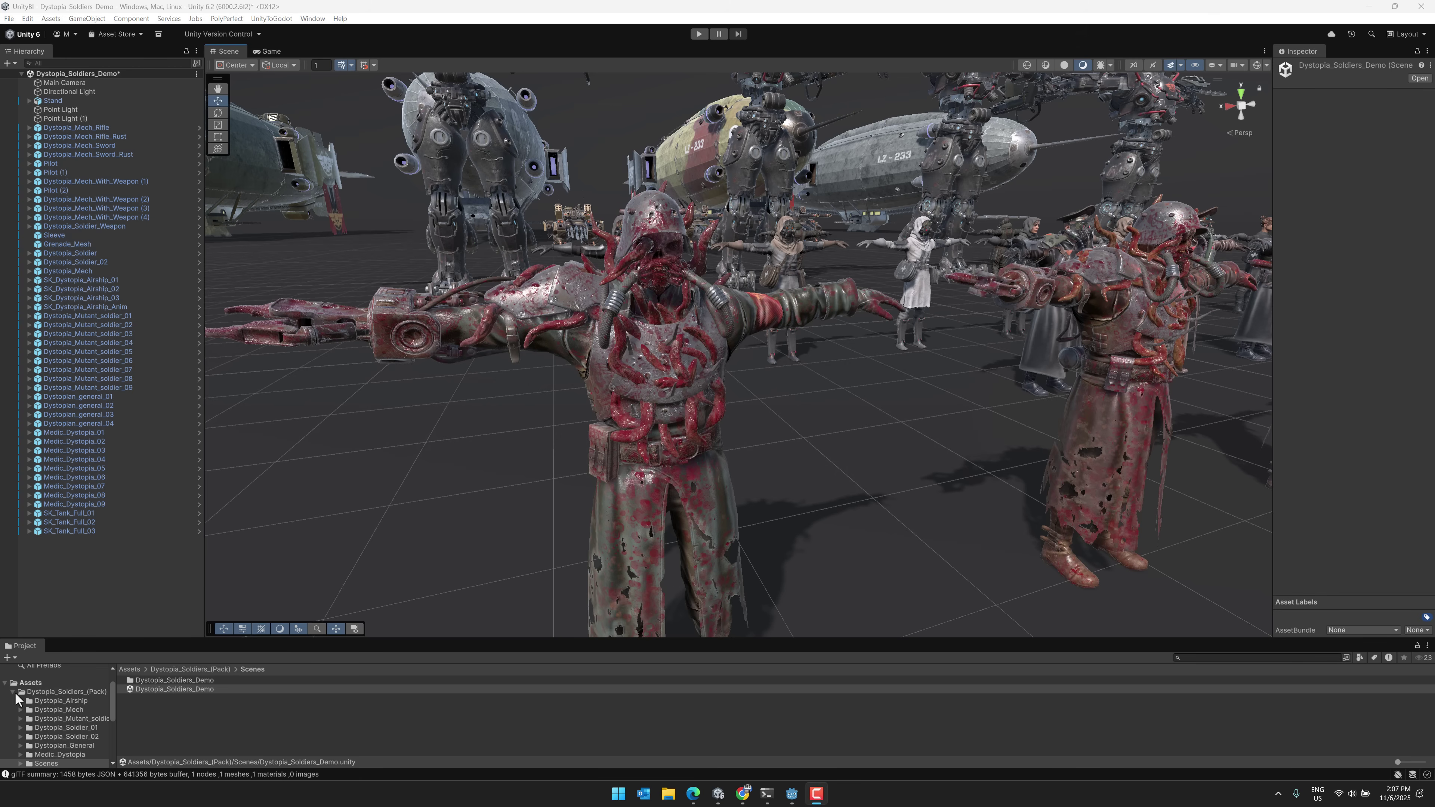
- In Unity, go to LeartesStudios > The_Rally_Point > URP and import the URP_The_Rally_Point package
{"action": "left_click", "coordinate": [11, 699]}
{"action": "left_click", "coordinate": [12, 693]}
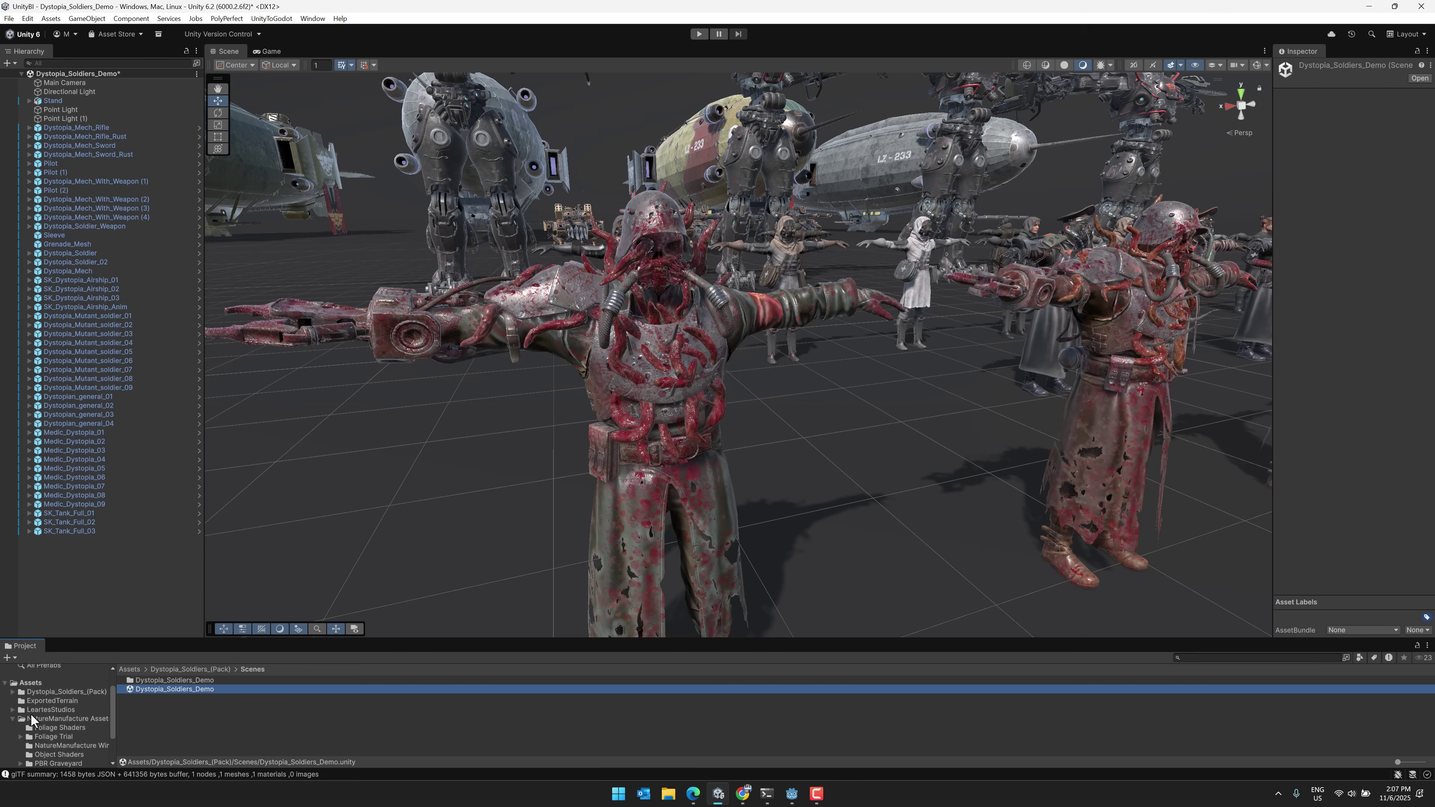
{"action": "left_click", "coordinate": [12, 719]}
{"action": "left_click", "coordinate": [48, 711]}
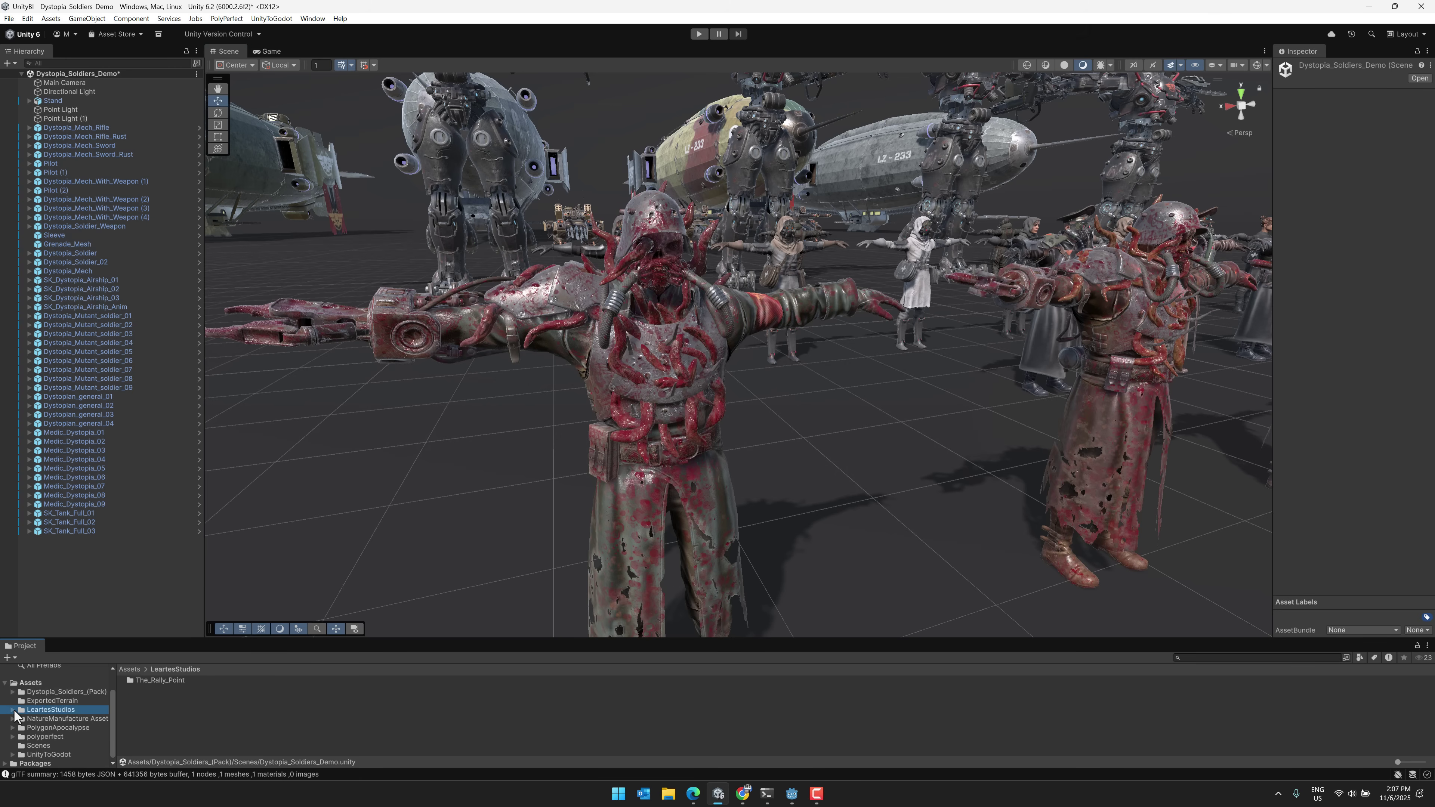
{"action": "left_click", "coordinate": [13, 711]}
{"action": "double_click", "coordinate": [42, 720]}
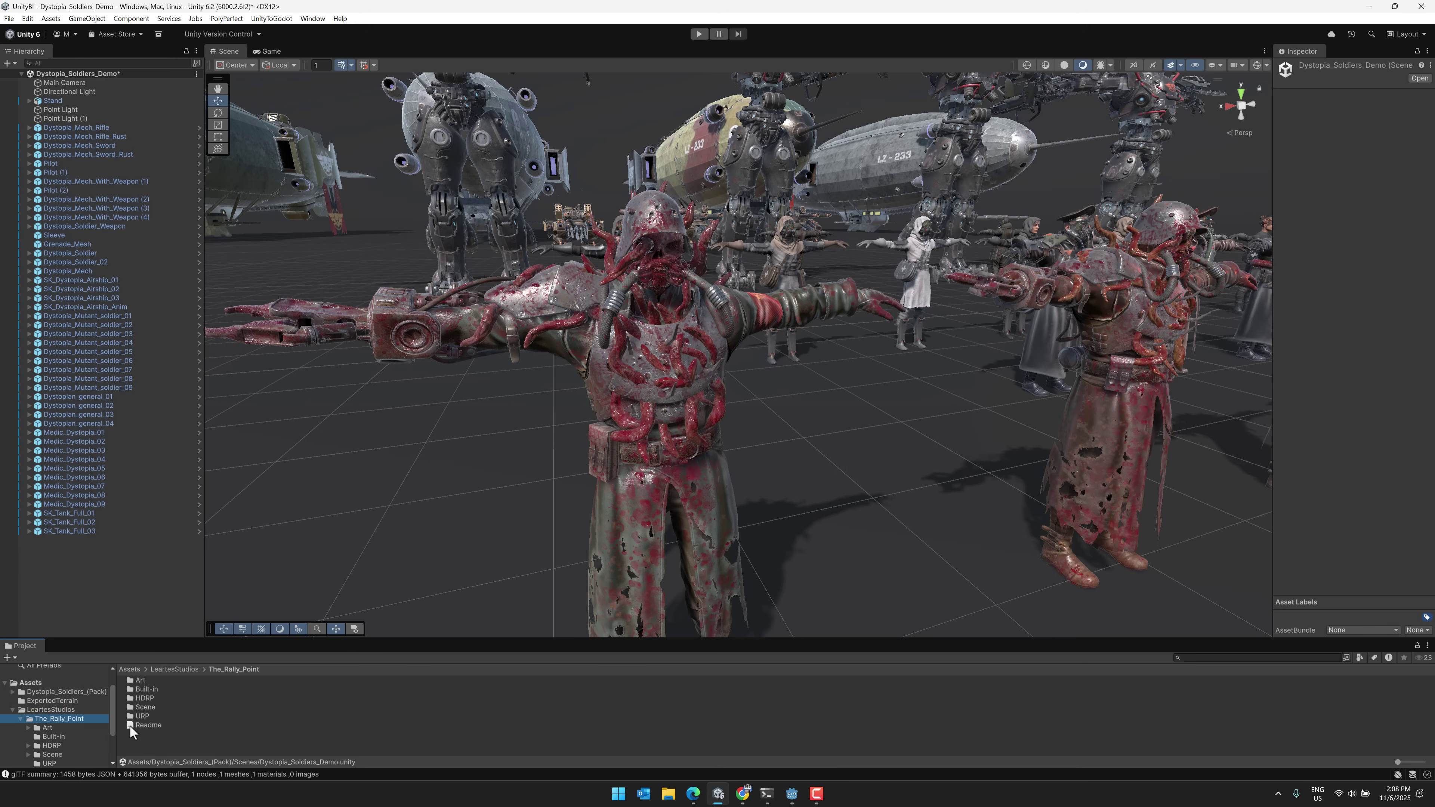
{"action": "double_click", "coordinate": [148, 714]}
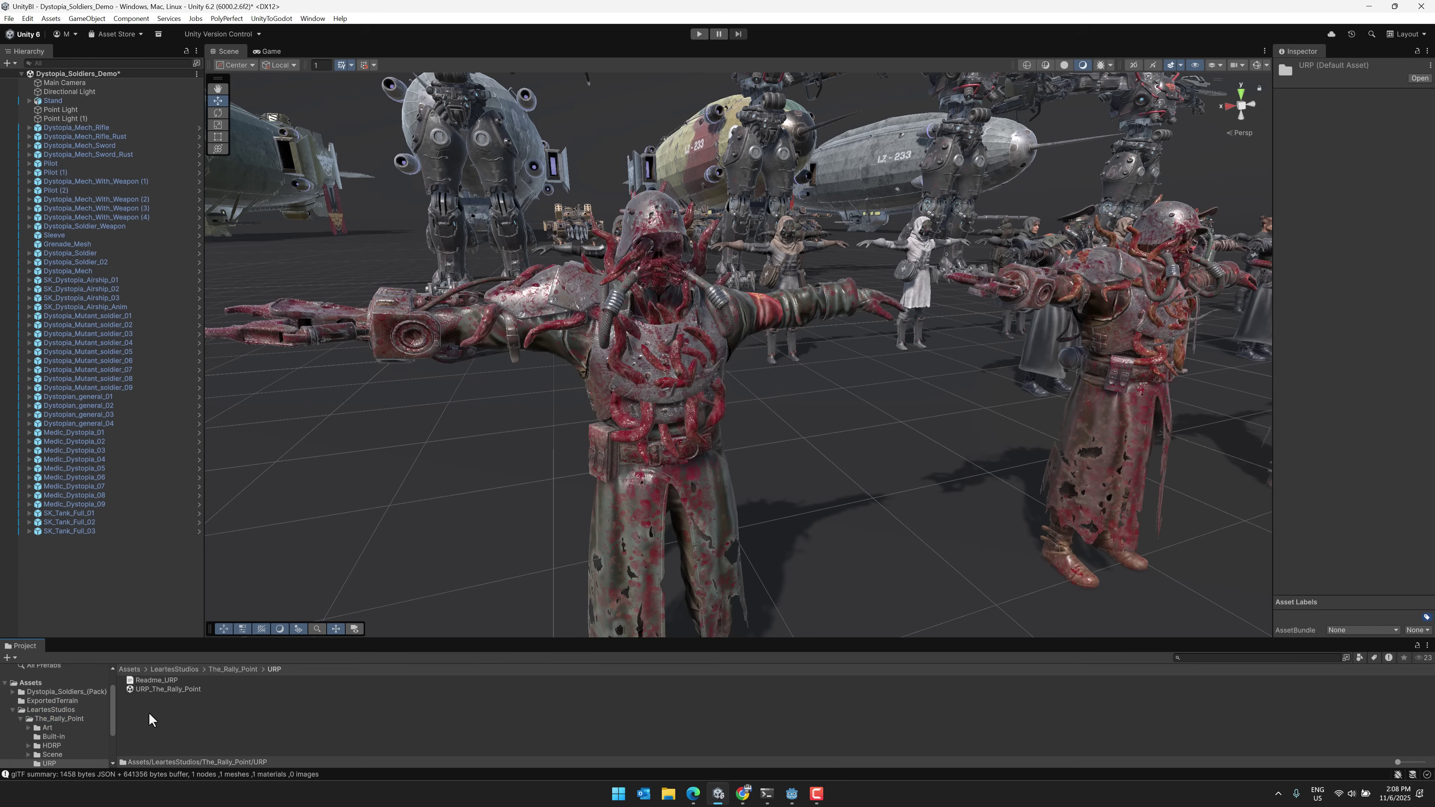
{"action": "double_click", "coordinate": [162, 688]}
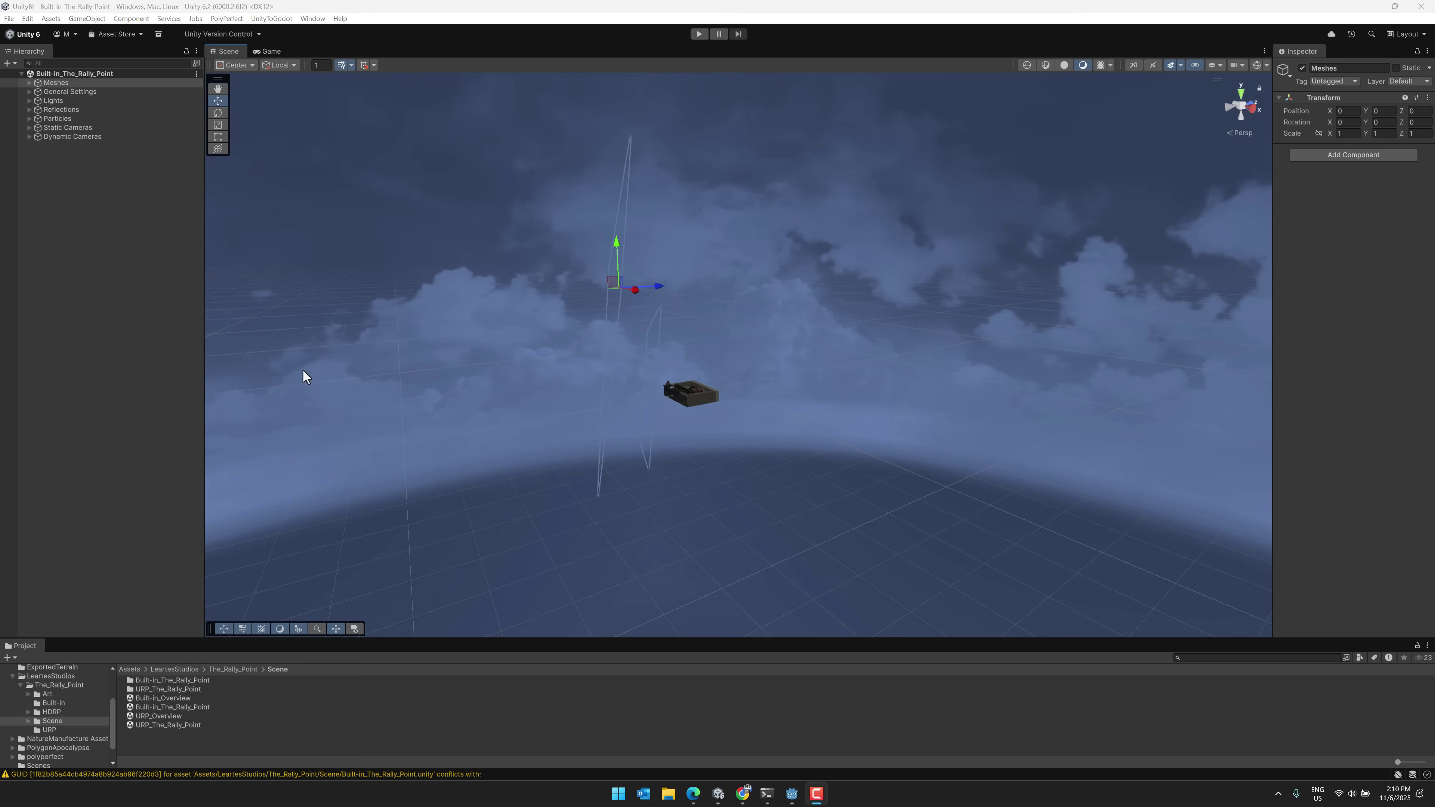
- Fly through the Built-in_The_Rally_Point night plaza and bring up the UnityToGodot menu
{"action": "right_click_drag", "start_coordinate": [304, 377], "coordinate": [104, 398]}
{"action": "scroll", "coordinate": [507, 407], "scroll_direction": "up", "scroll_amount": 2}
{"action": "key", "text": "w"}
{"action": "scroll", "coordinate": [504, 411], "scroll_direction": "up", "scroll_amount": 1}
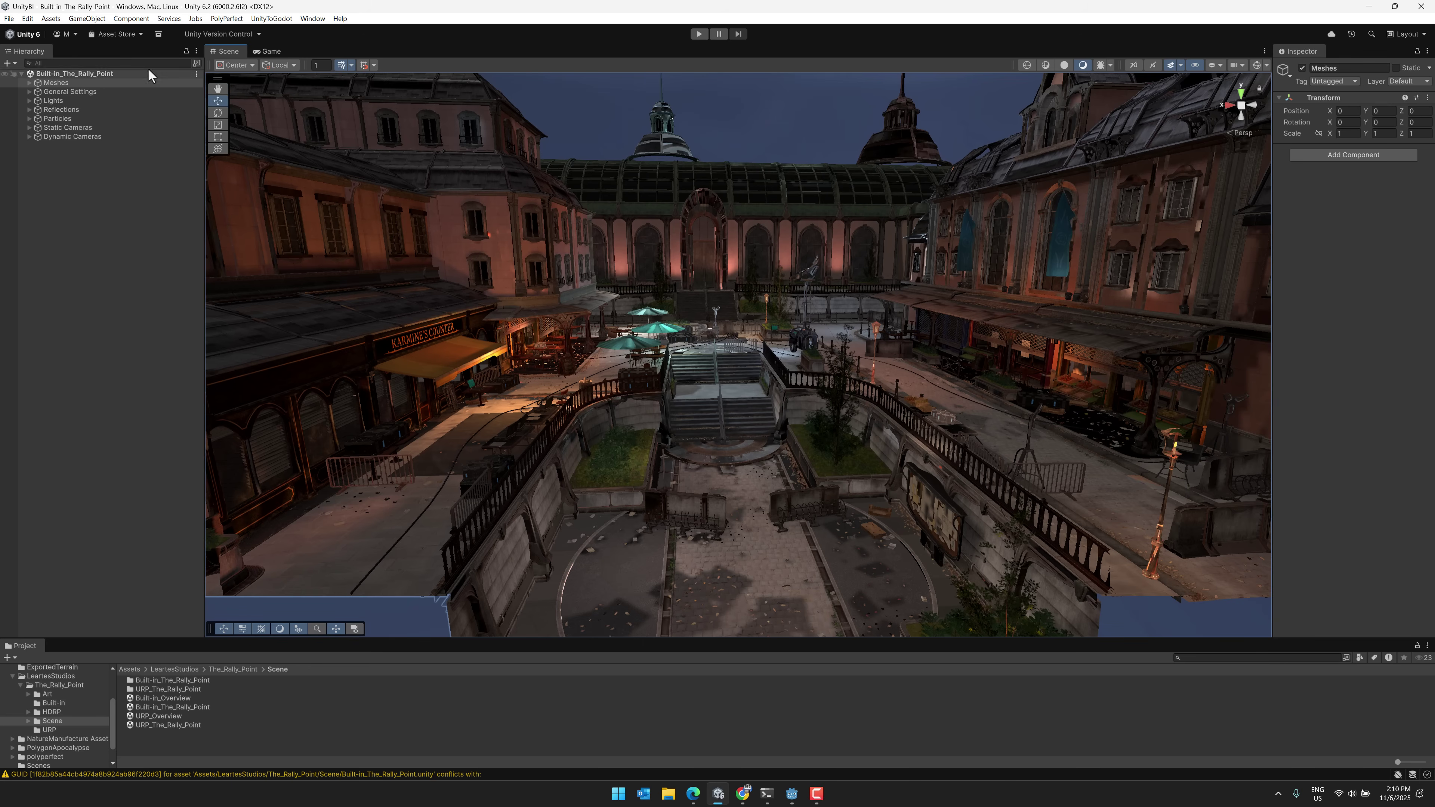
{"action": "left_click", "coordinate": [284, 19]}
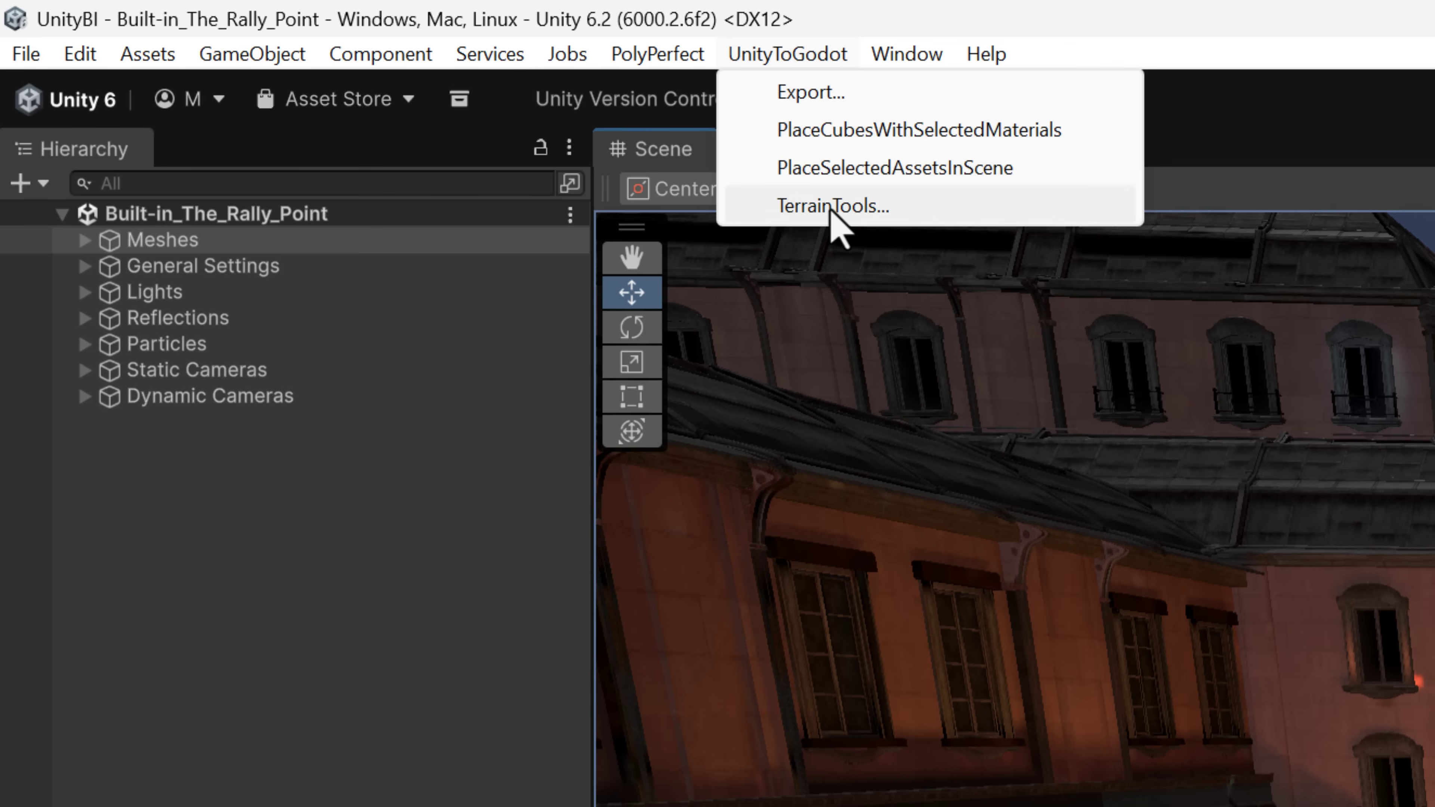
- Choose UnityToGodot > Export... to show the UnityToGodot 1.00 exporter window
{"action": "left_click", "coordinate": [794, 96]}
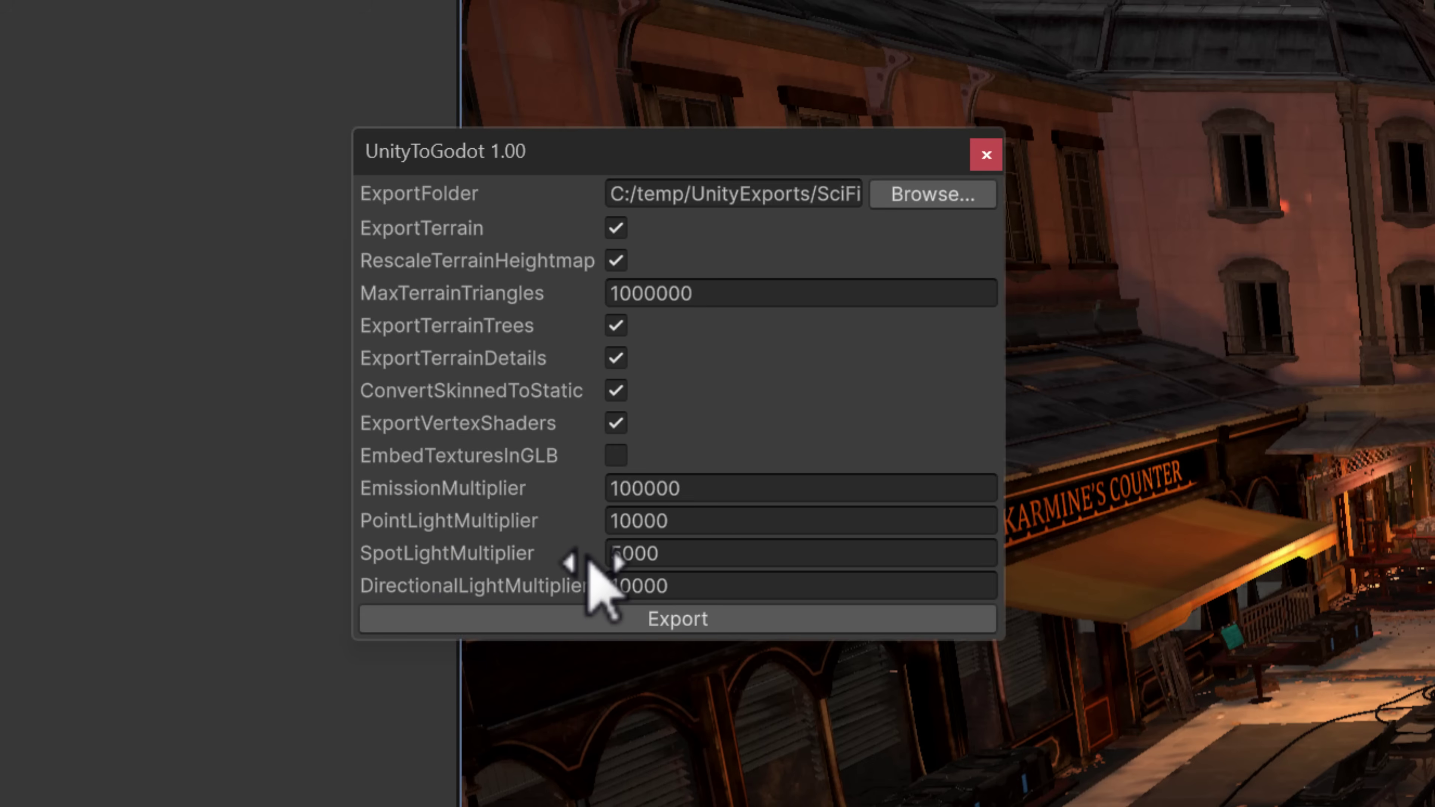
- Remove SciFiCharacters from the ExportFolder path
{"action": "left_click", "coordinate": [785, 193]}
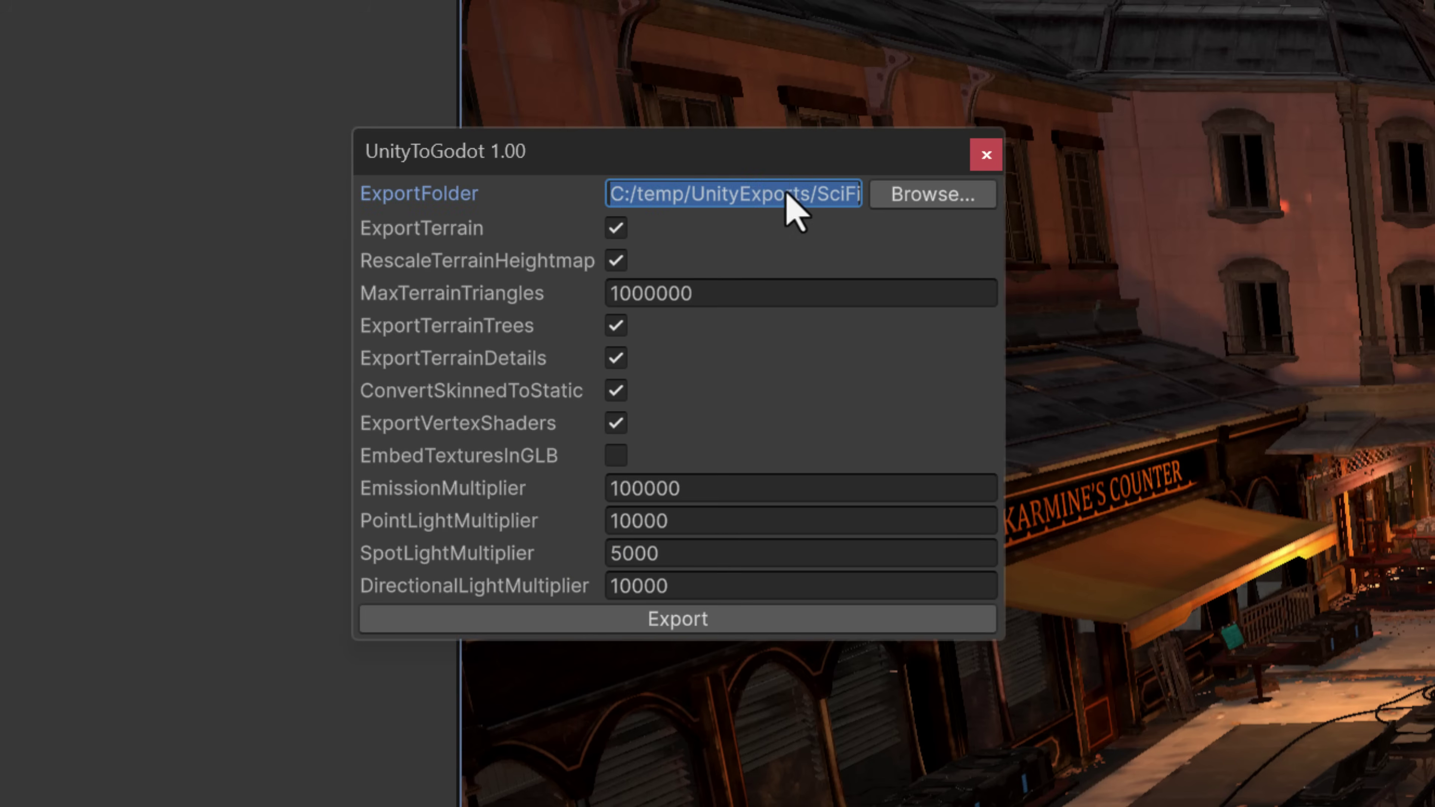
{"action": "double_click", "coordinate": [825, 191]}
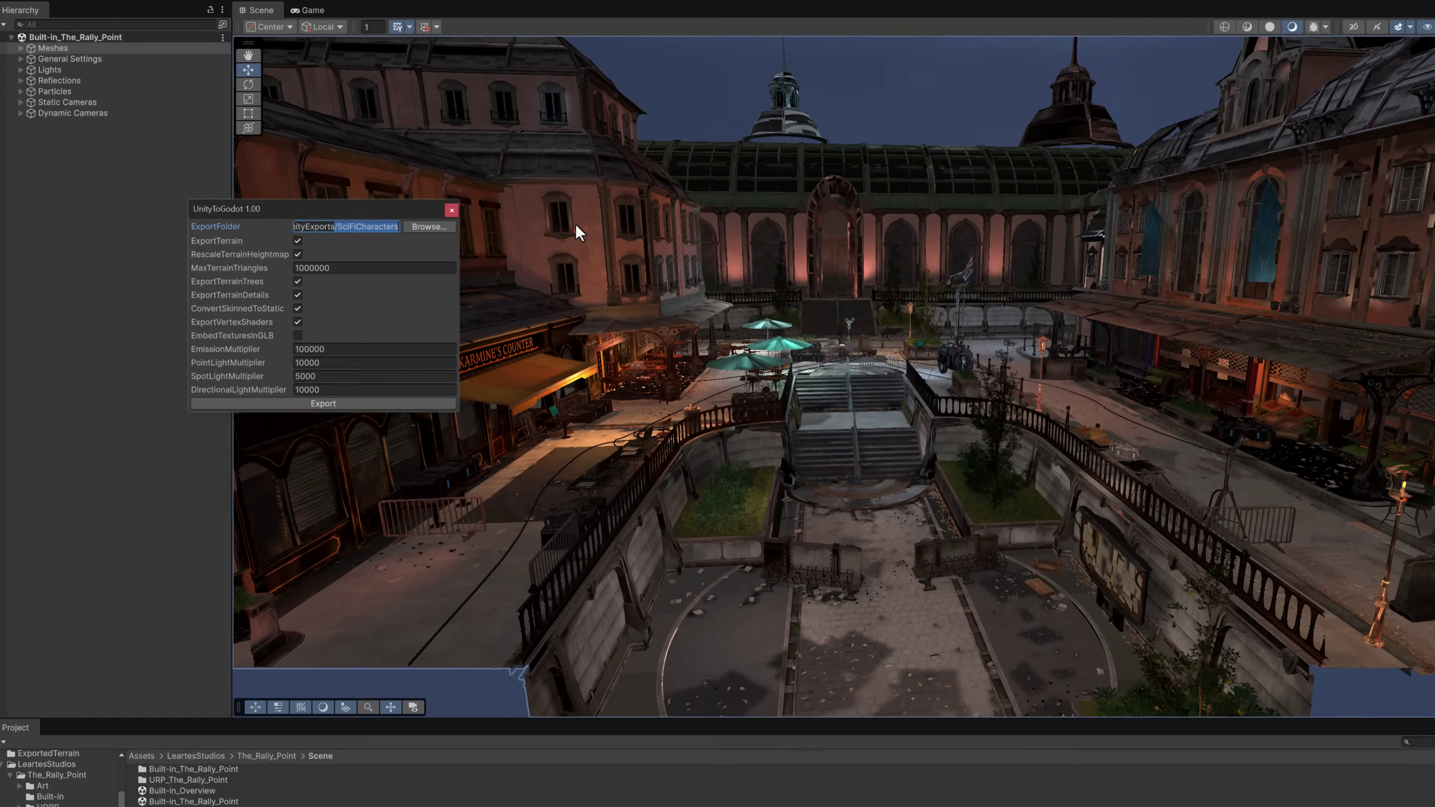
{"action": "key", "text": "BackSpace"}
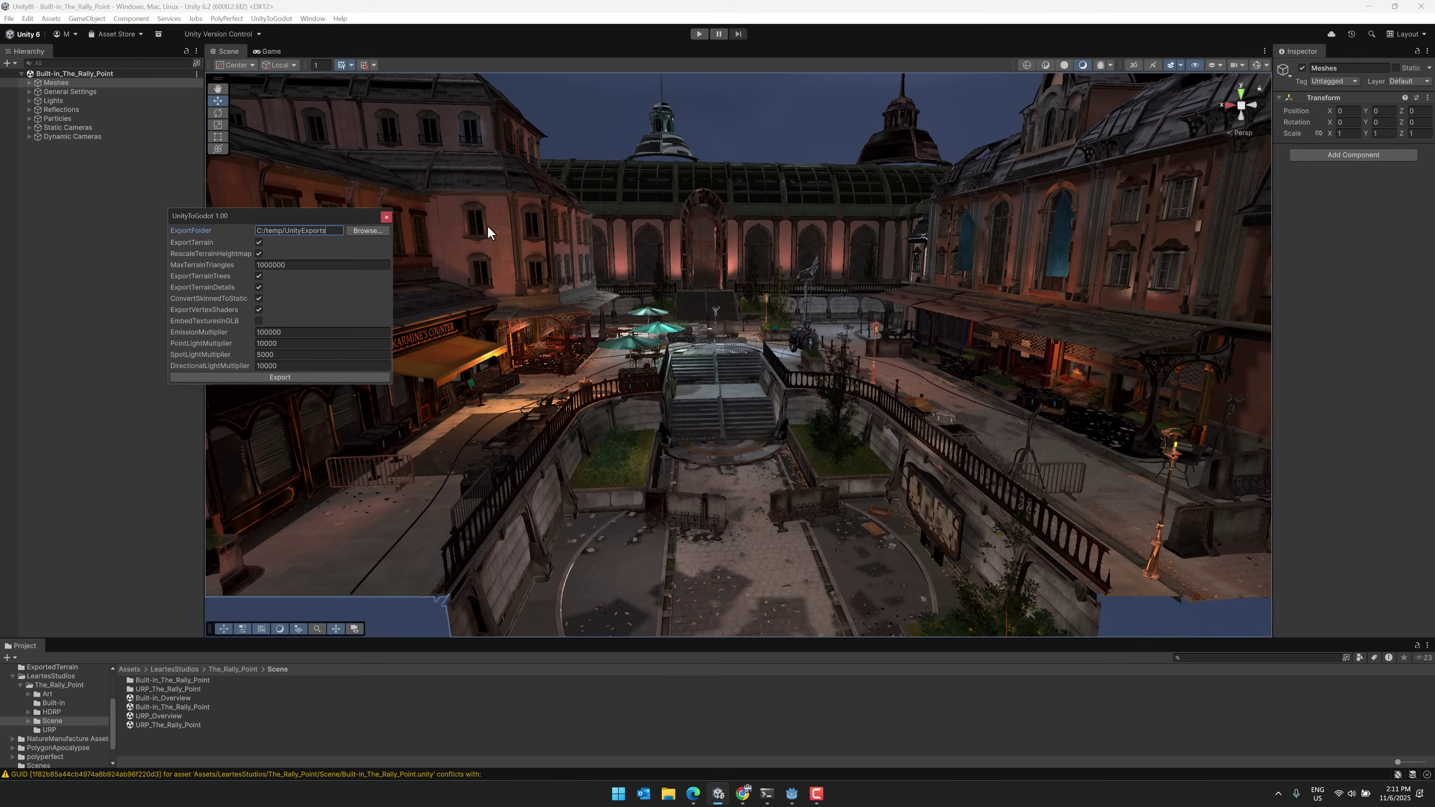
- Create a new Leartes folder in UnityExports, pick it as the destination and export
{"action": "left_click", "coordinate": [372, 233]}
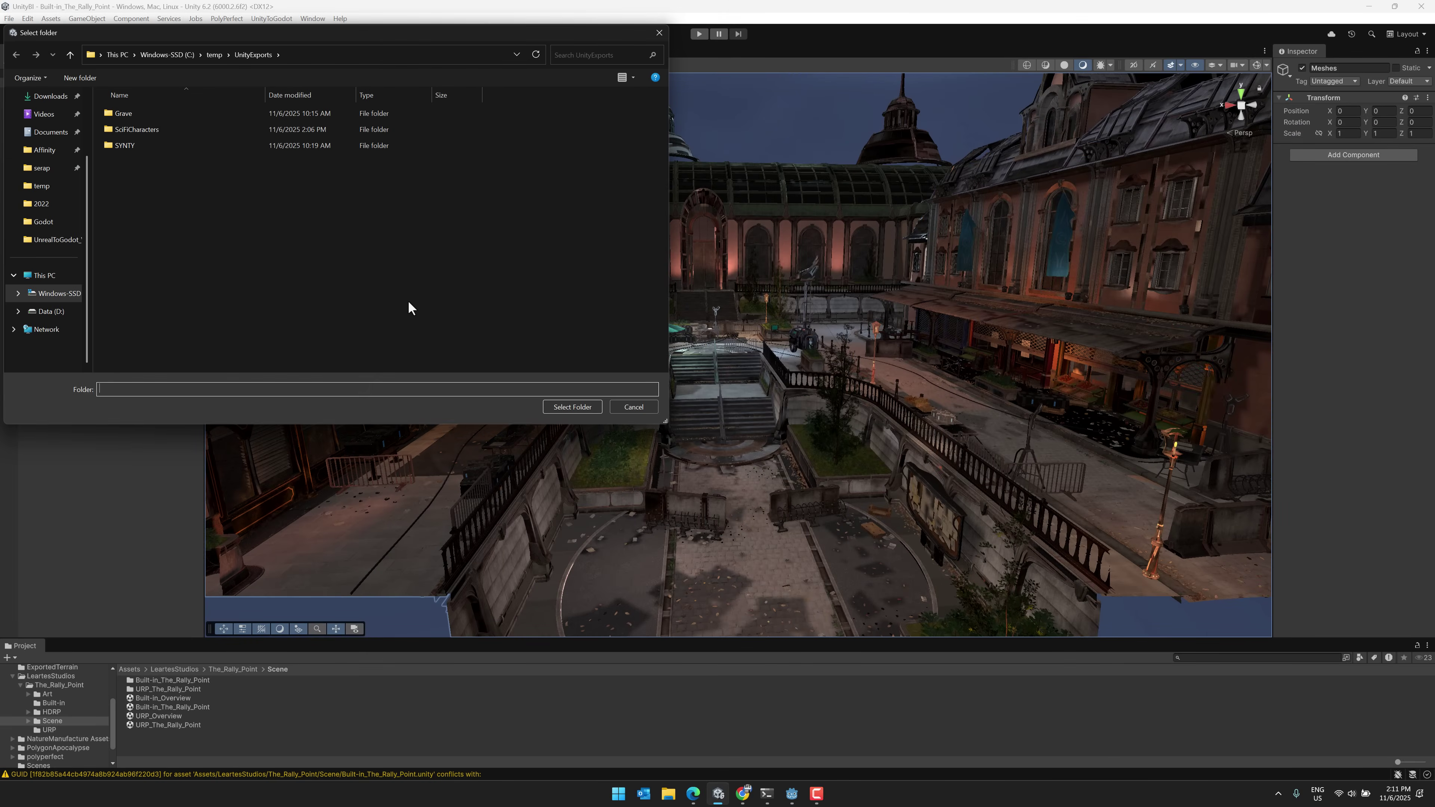
{"action": "right_click", "coordinate": [304, 257]}
{"action": "left_click", "coordinate": [75, 77]}
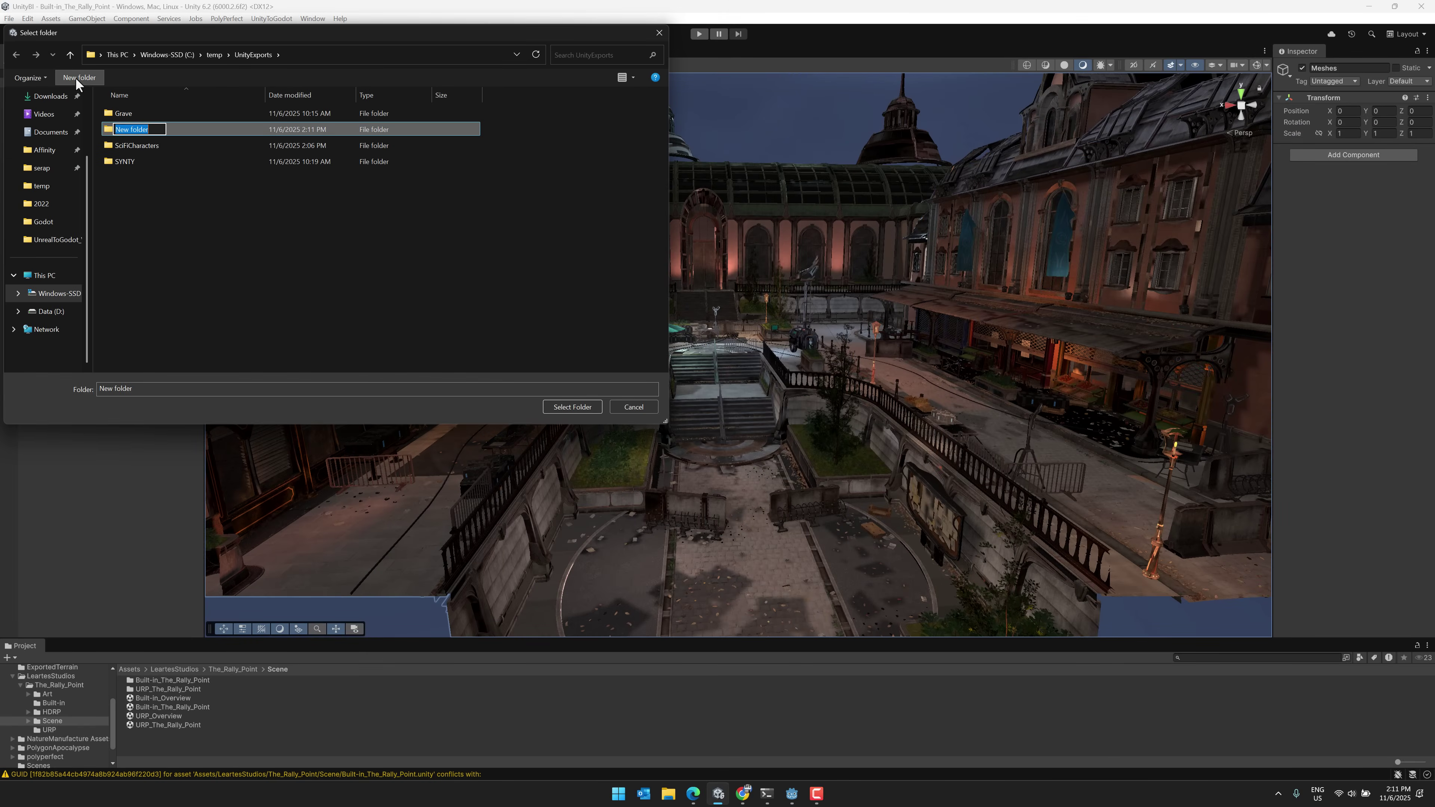
{"action": "type", "text": "Leartes"}
{"action": "key", "text": "Return"}
{"action": "key", "text": "Return"}
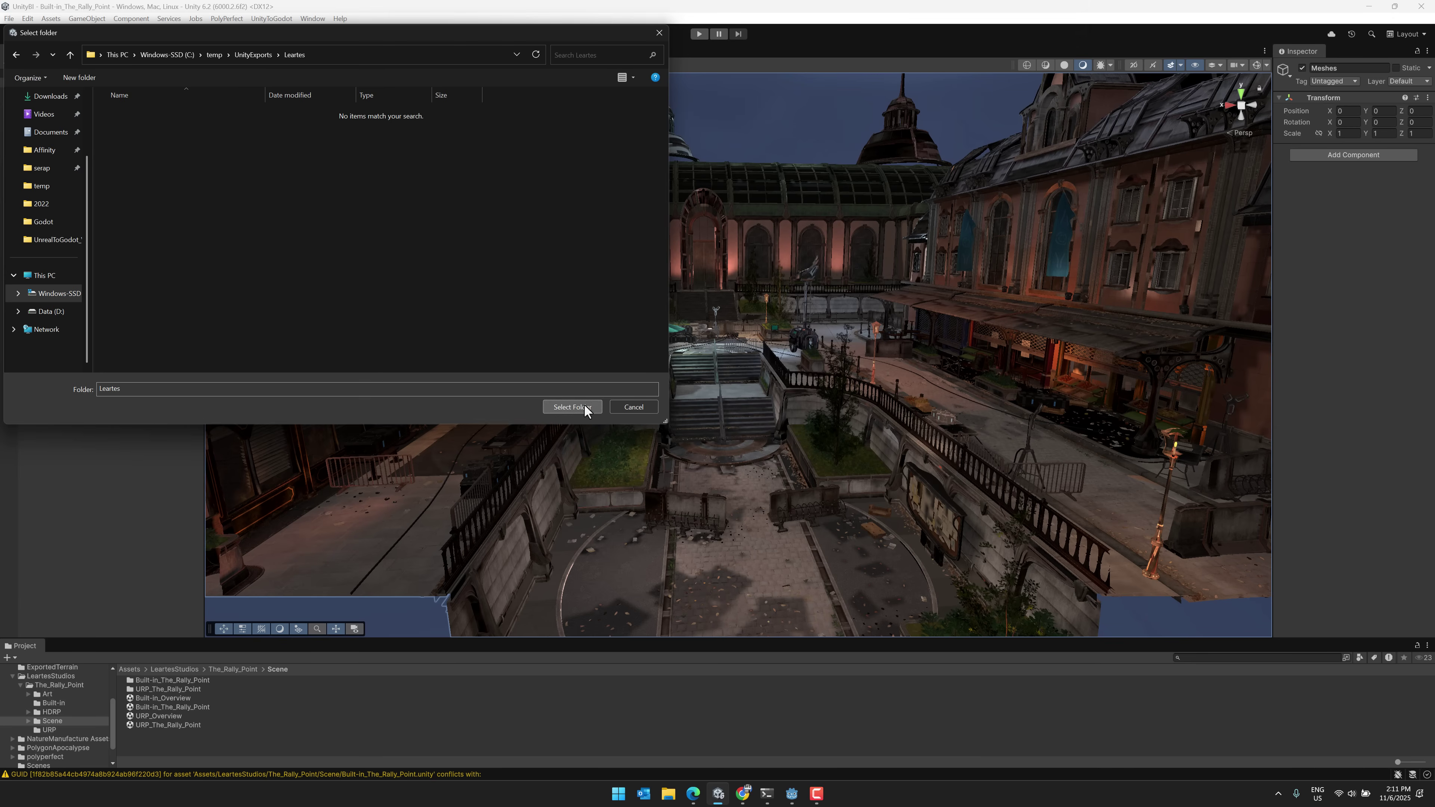
{"action": "left_click", "coordinate": [572, 407]}
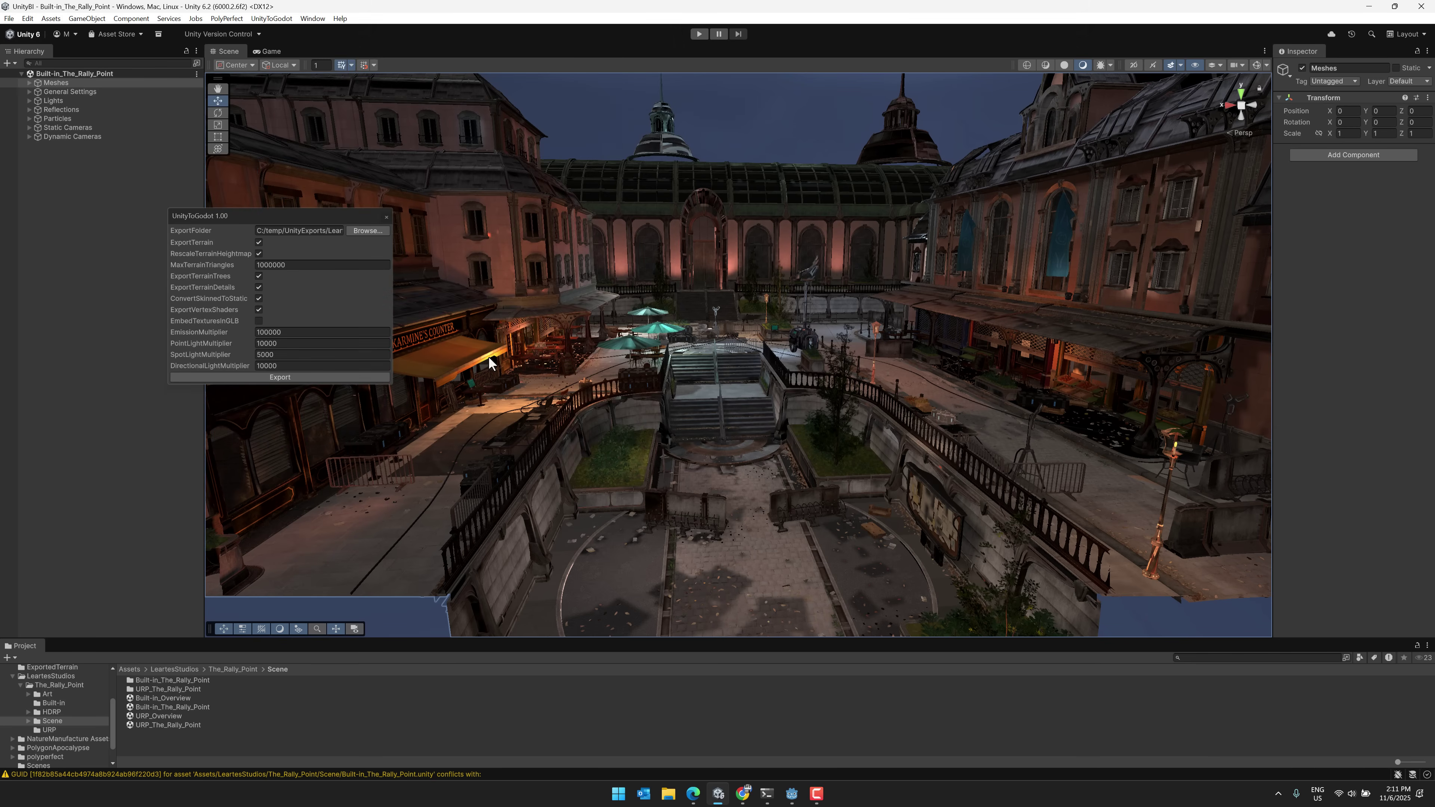
{"action": "left_click", "coordinate": [280, 378]}
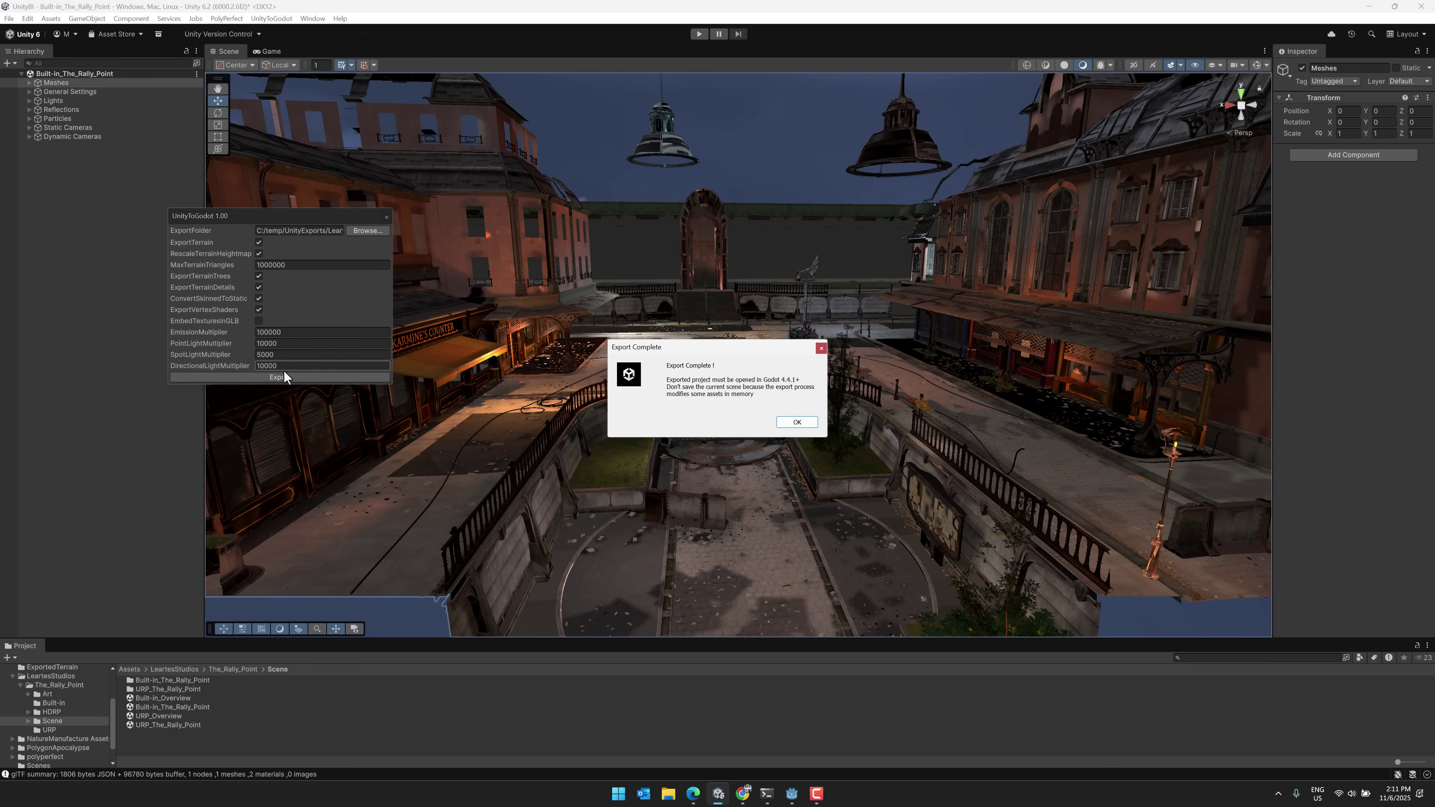
- Dismiss Export Complete and start importing an existing project in the Godot Project Manager
{"action": "left_click", "coordinate": [799, 422]}
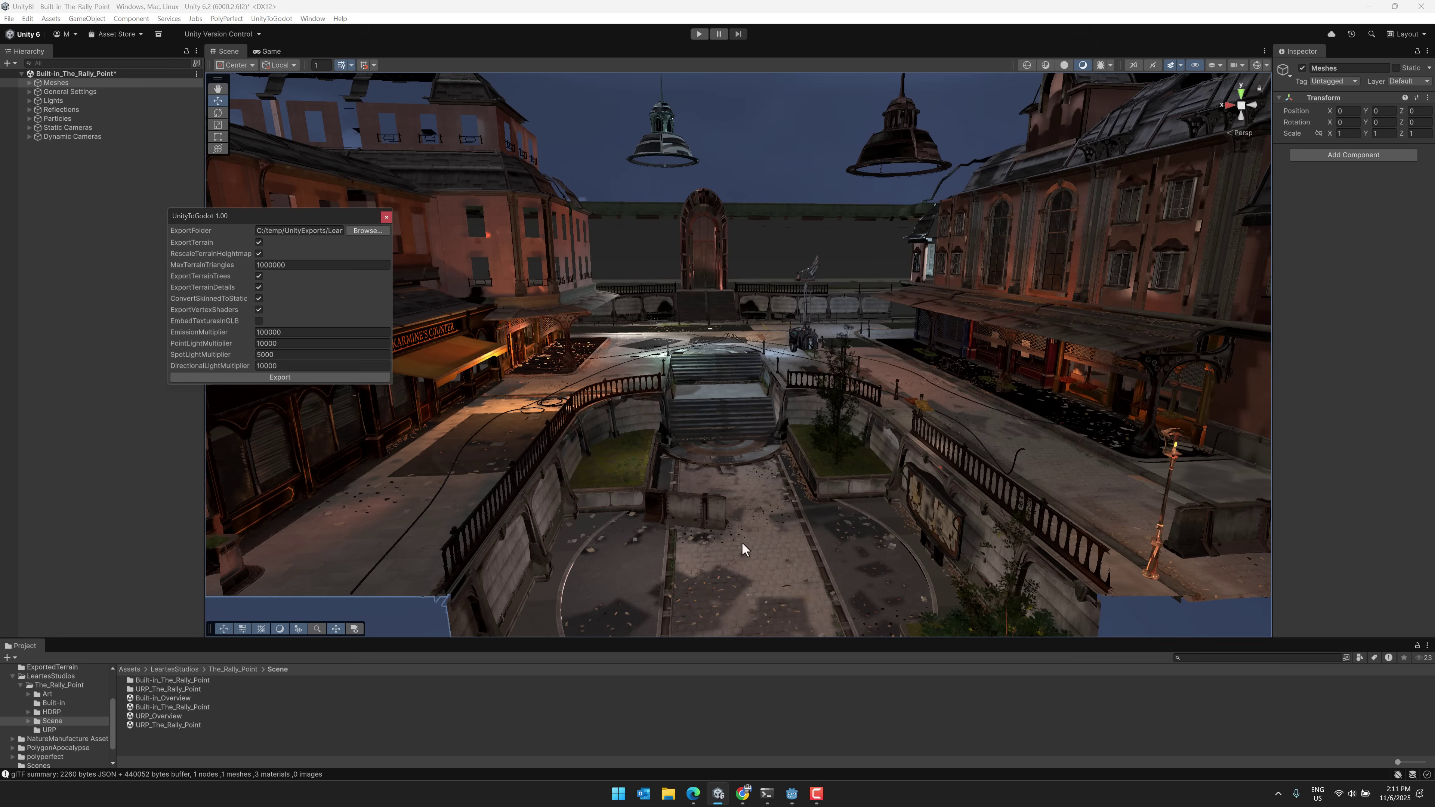
{"action": "left_click", "coordinate": [668, 794]}
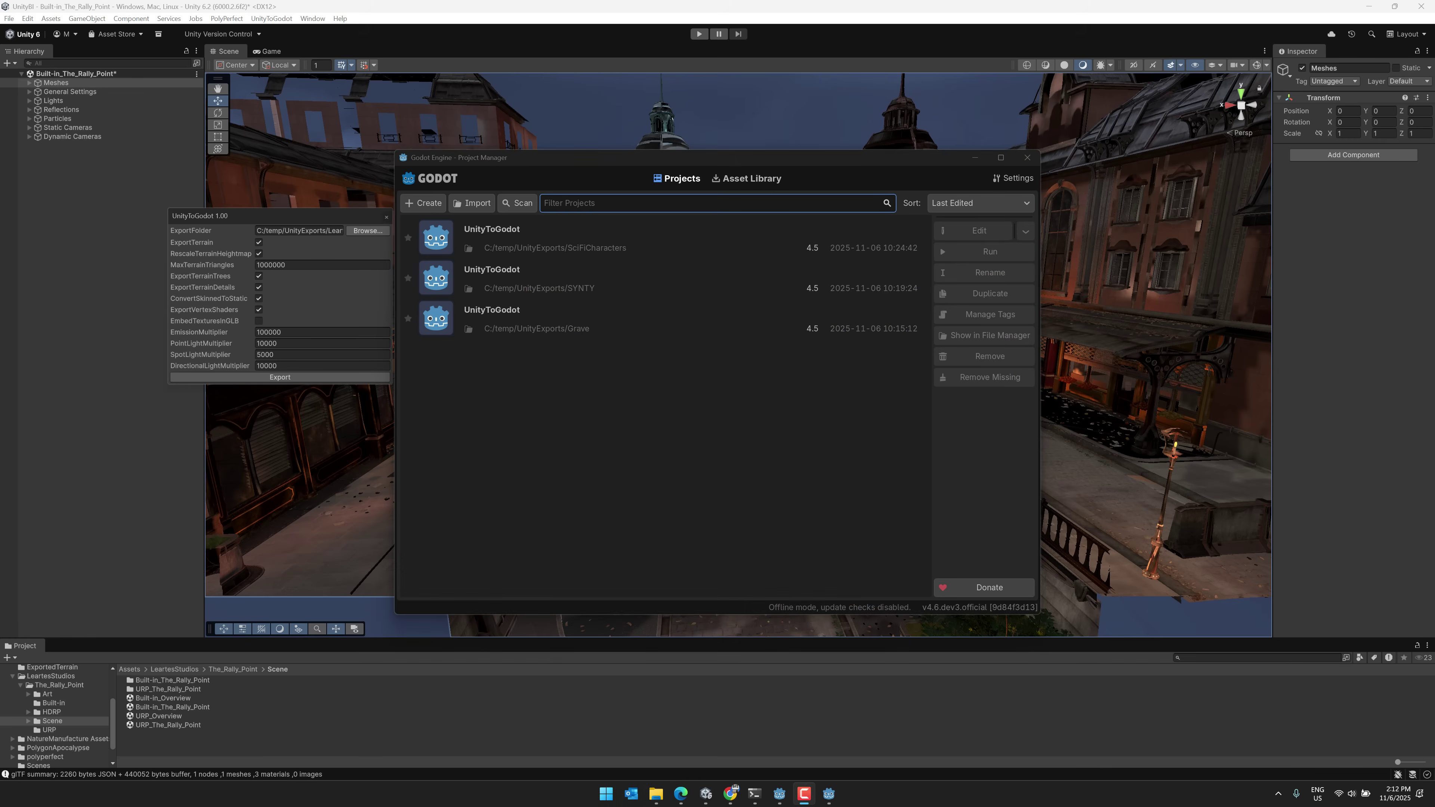
{"action": "left_click", "coordinate": [486, 200]}
- Browse to C:/temp/UnityExports/Leartes and choose its project.godot file
{"action": "left_click", "coordinate": [463, 222]}
{"action": "left_click", "coordinate": [463, 222]}
{"action": "left_click", "coordinate": [463, 222]}
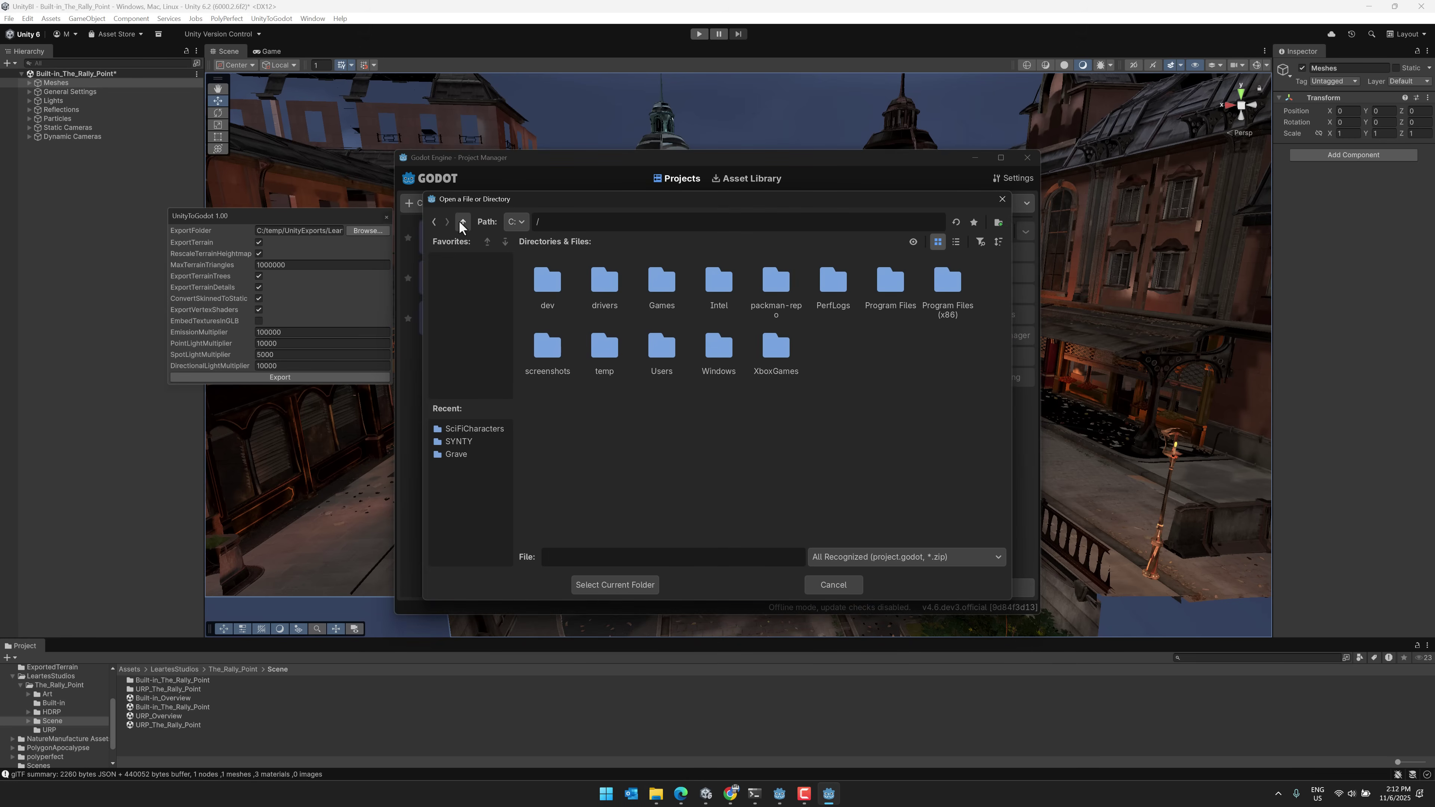
{"action": "double_click", "coordinate": [612, 357]}
{"action": "double_click", "coordinate": [610, 284]}
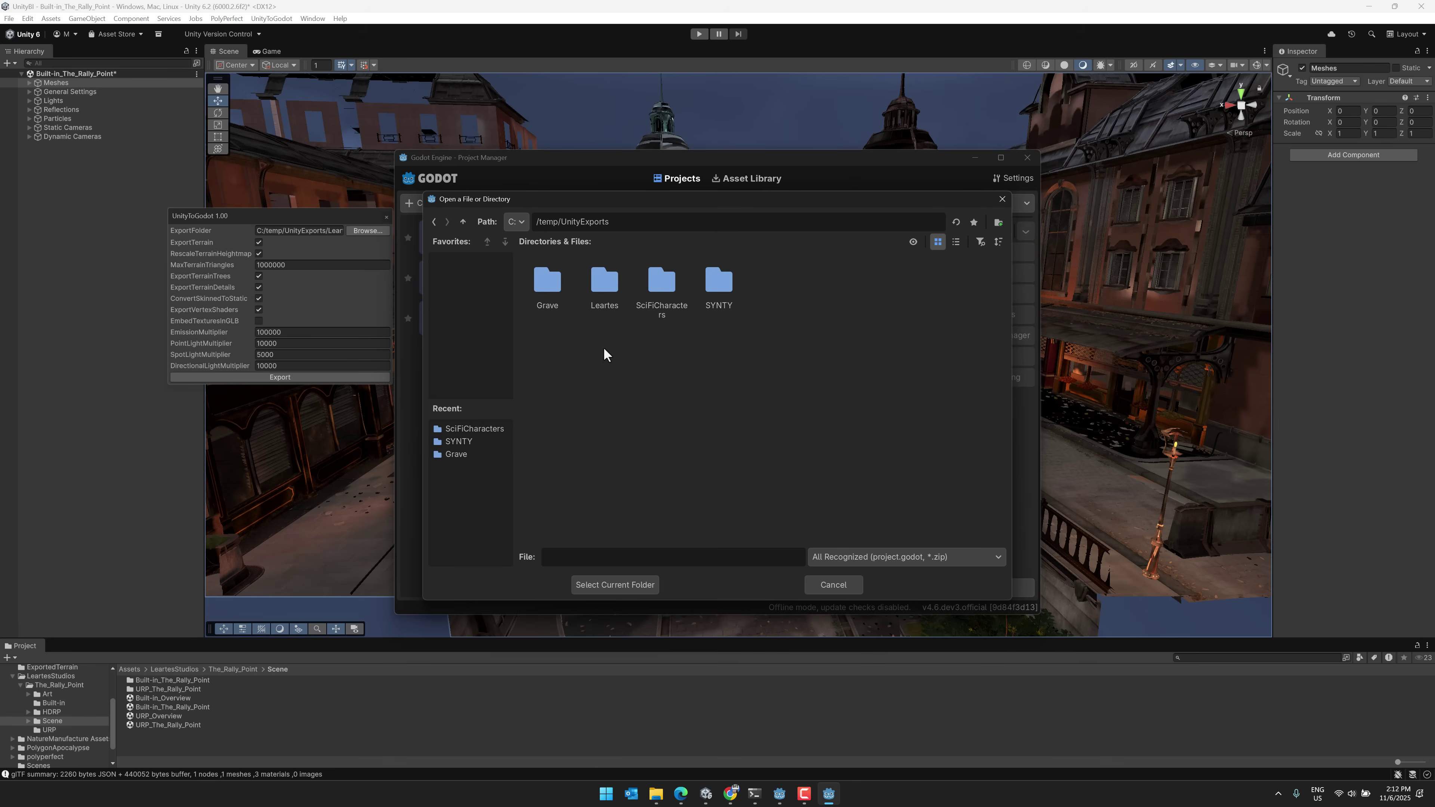
{"action": "double_click", "coordinate": [601, 282]}
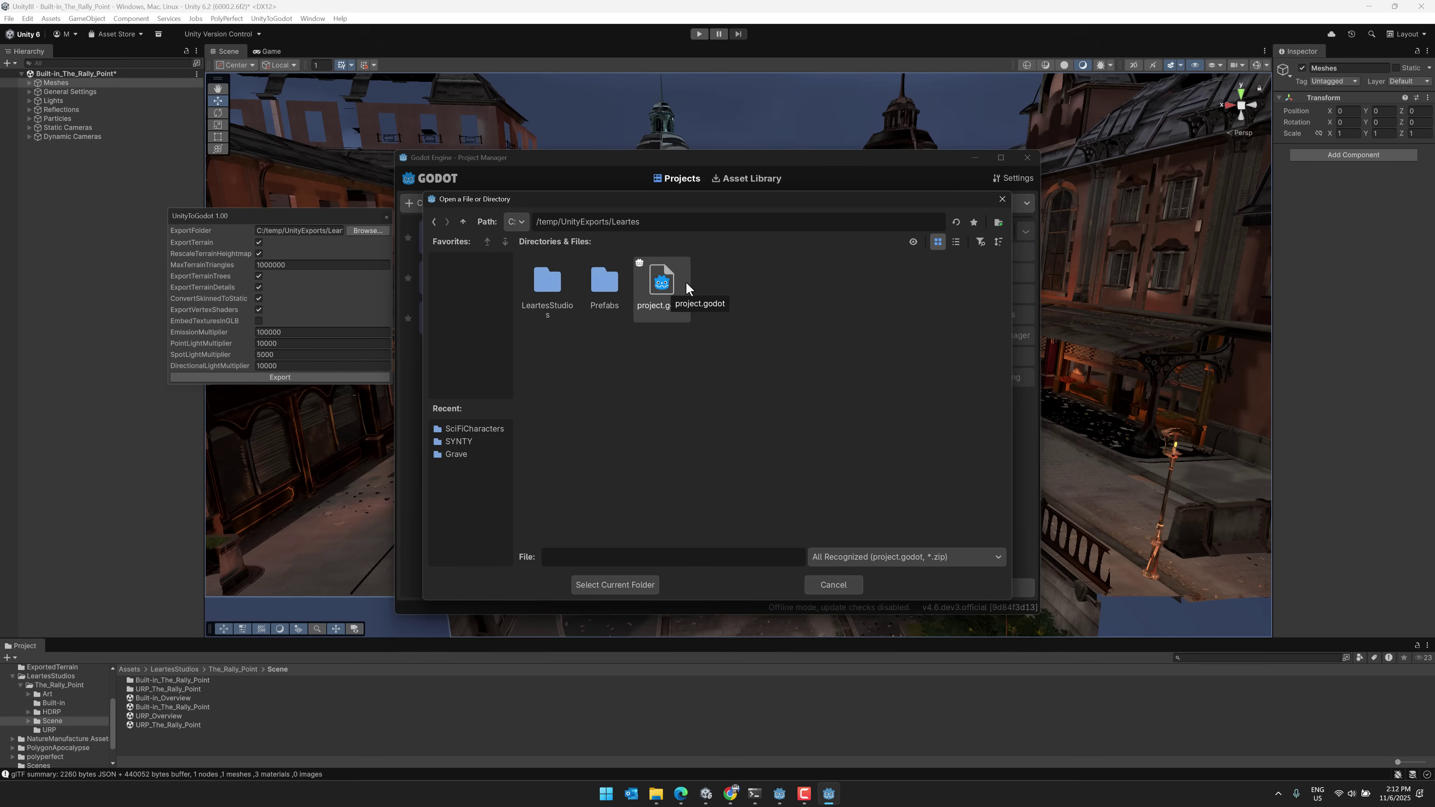
{"action": "left_click", "coordinate": [308, 214]}
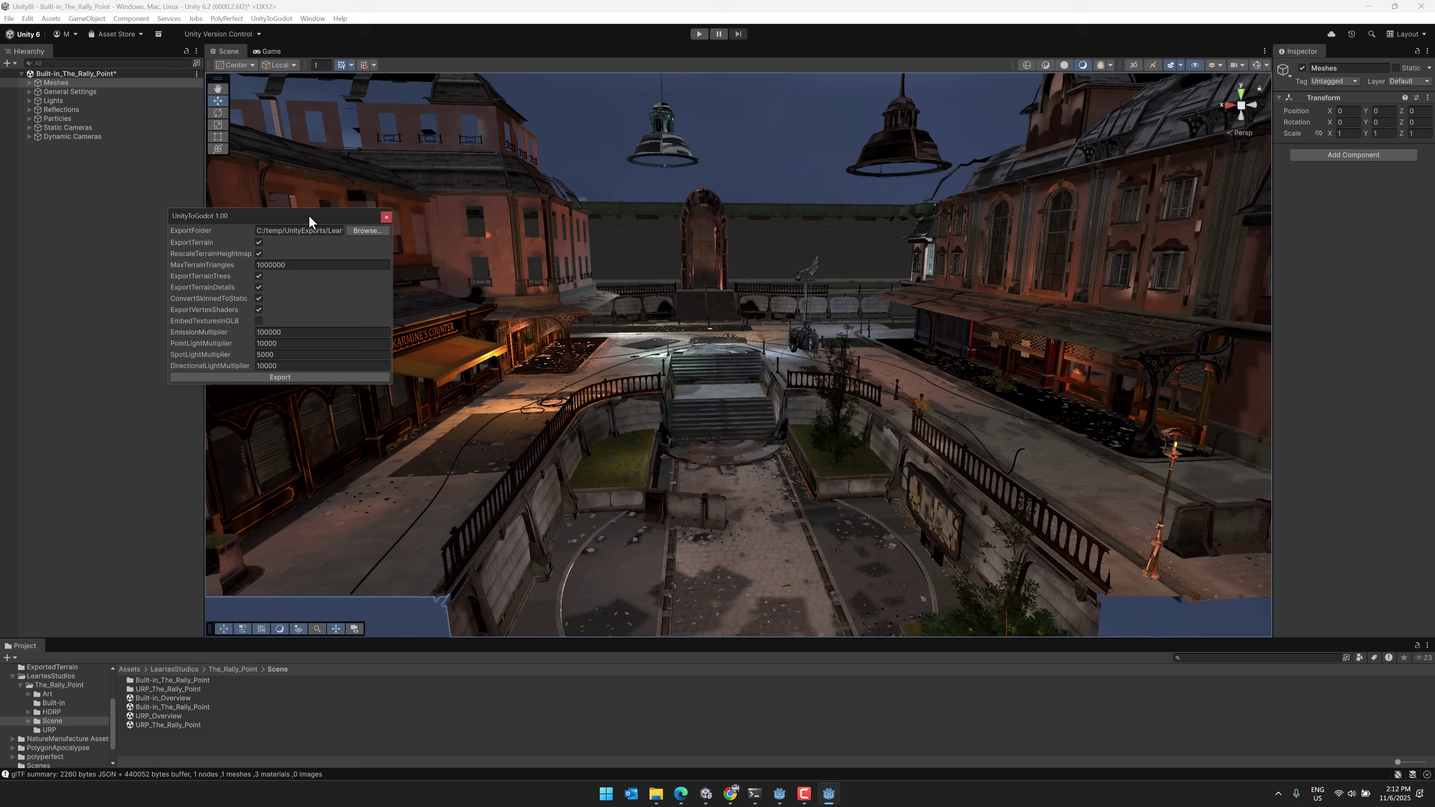
{"action": "left_click_drag", "start_coordinate": [308, 214], "coordinate": [290, 213]}
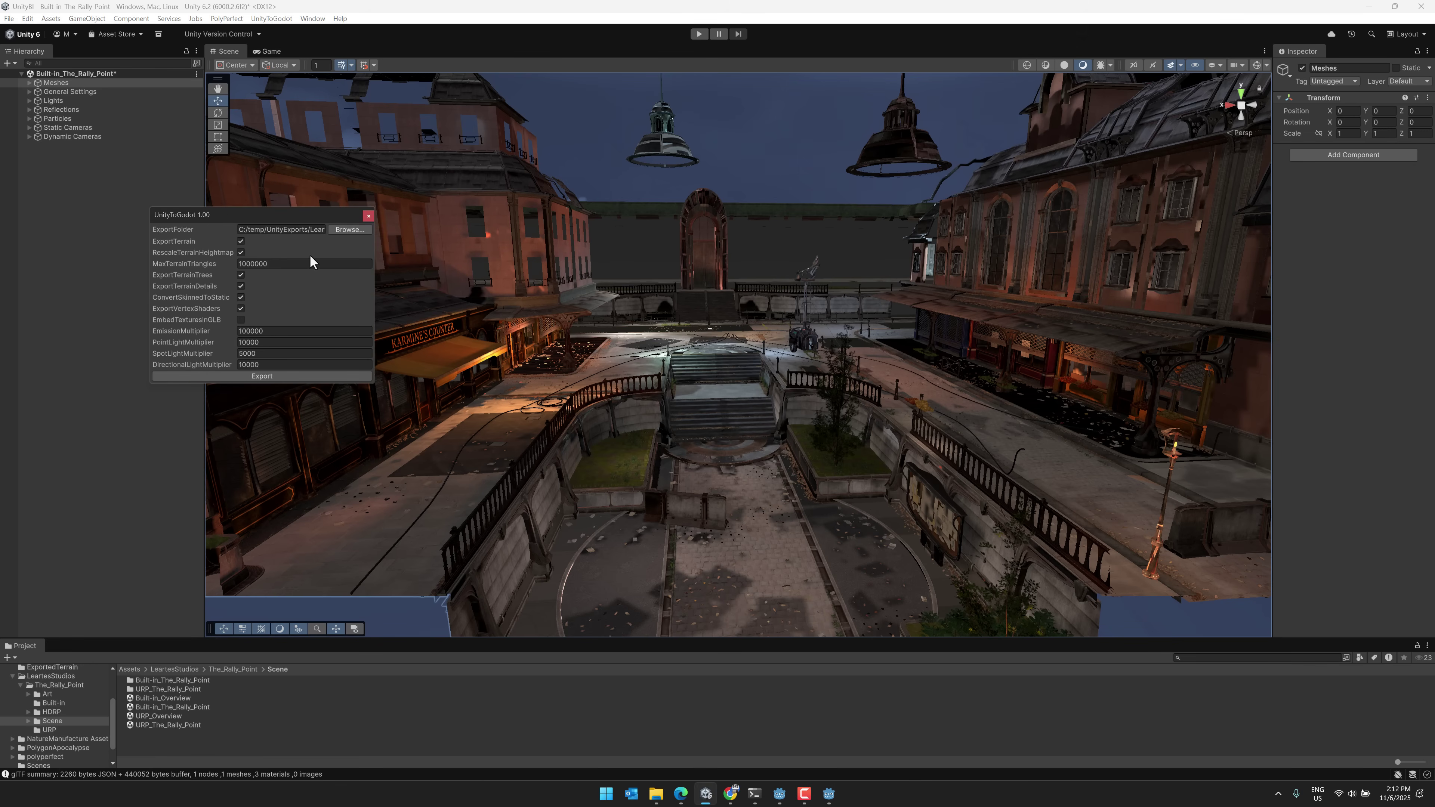
{"action": "key", "text": "alt+Tab"}
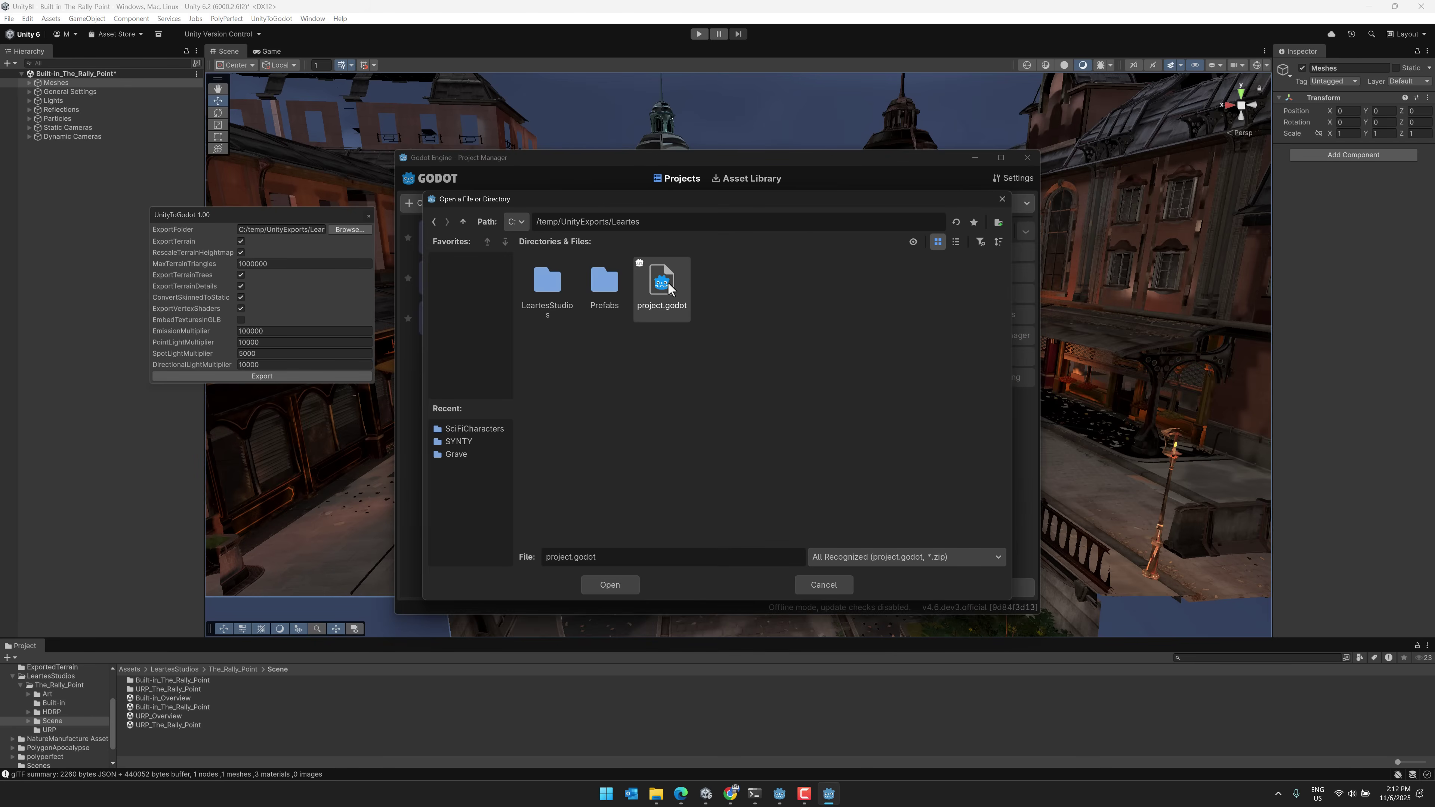
{"action": "double_click", "coordinate": [666, 287]}
- Import the Leartes project and accept converting it from Godot 4.4 to 4.6
{"action": "left_click", "coordinate": [666, 458]}
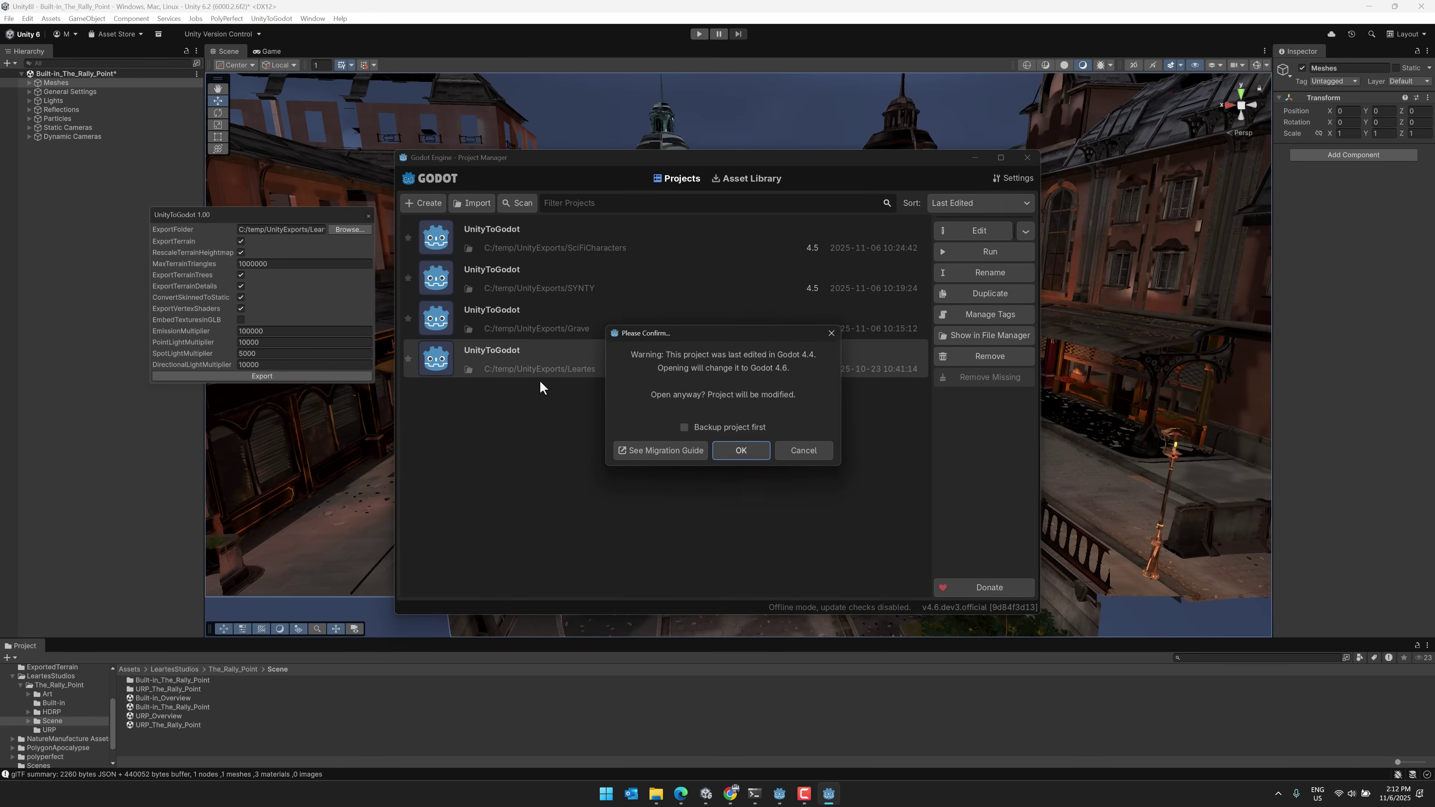
{"action": "left_click", "coordinate": [761, 447]}
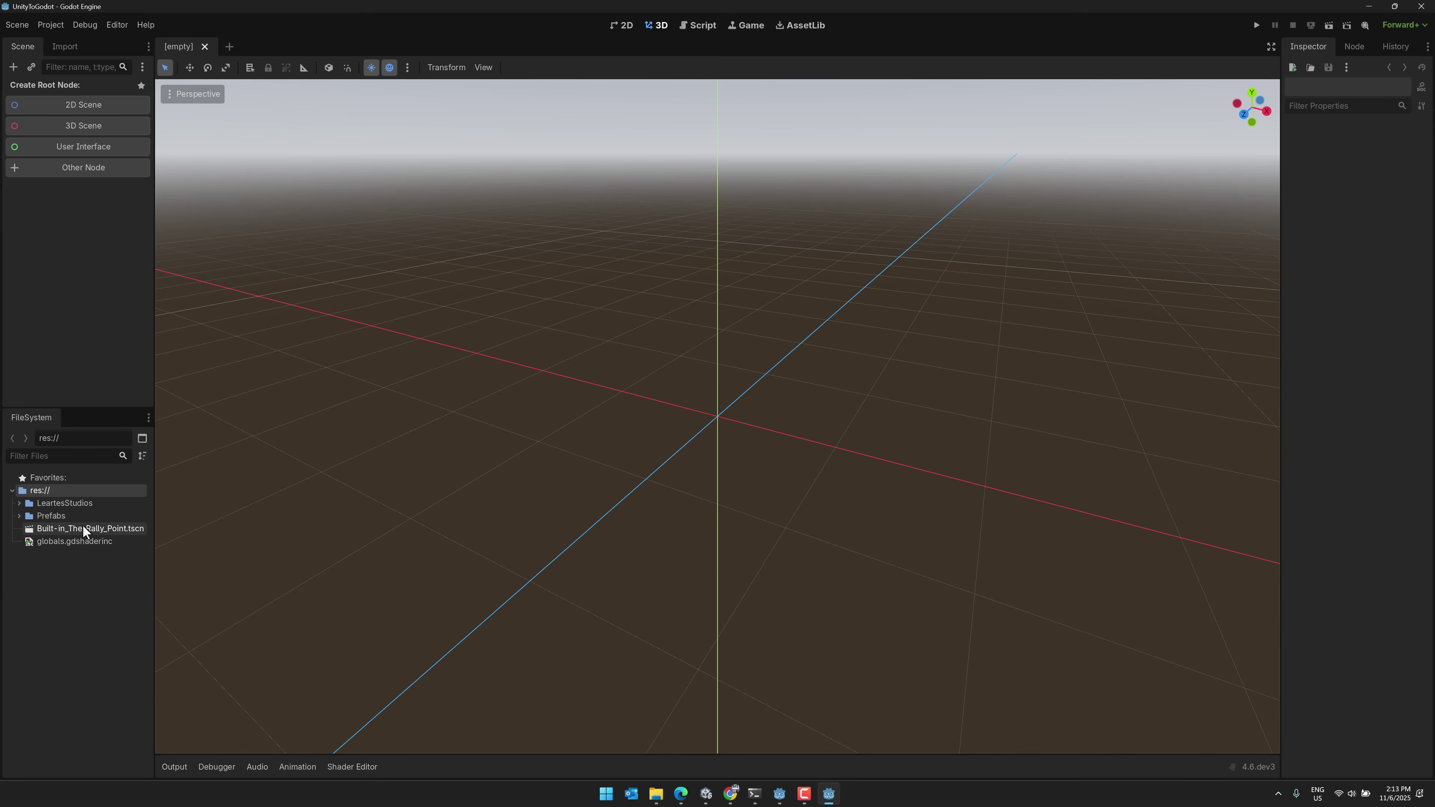
- Expand the Prefabs, LeartesStudios, The_Rally_Point and HDRP folders in the FileSystem dock
{"action": "left_click", "coordinate": [88, 542]}
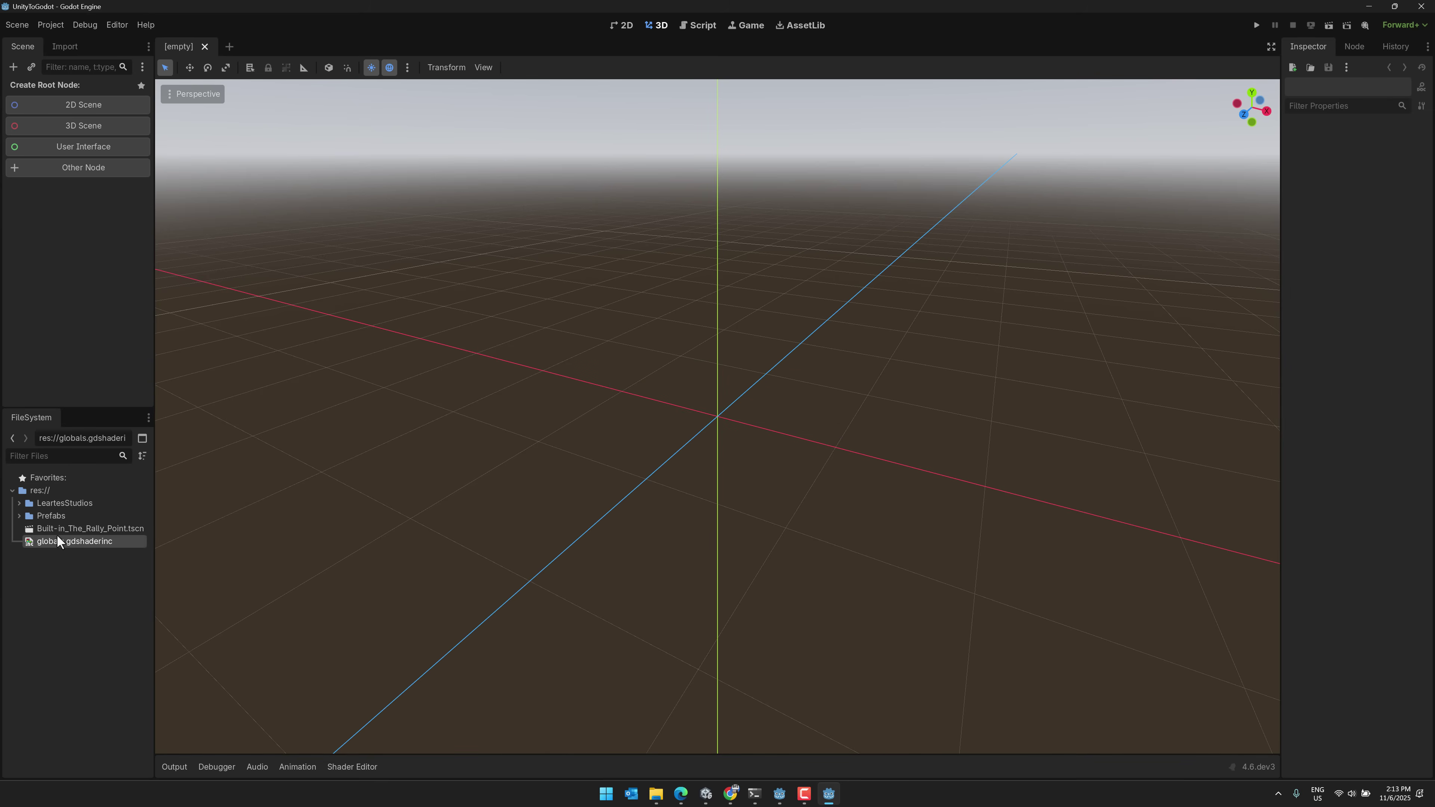
{"action": "left_click", "coordinate": [19, 516]}
{"action": "scroll", "coordinate": [27, 493], "scroll_direction": "down", "scroll_amount": 1}
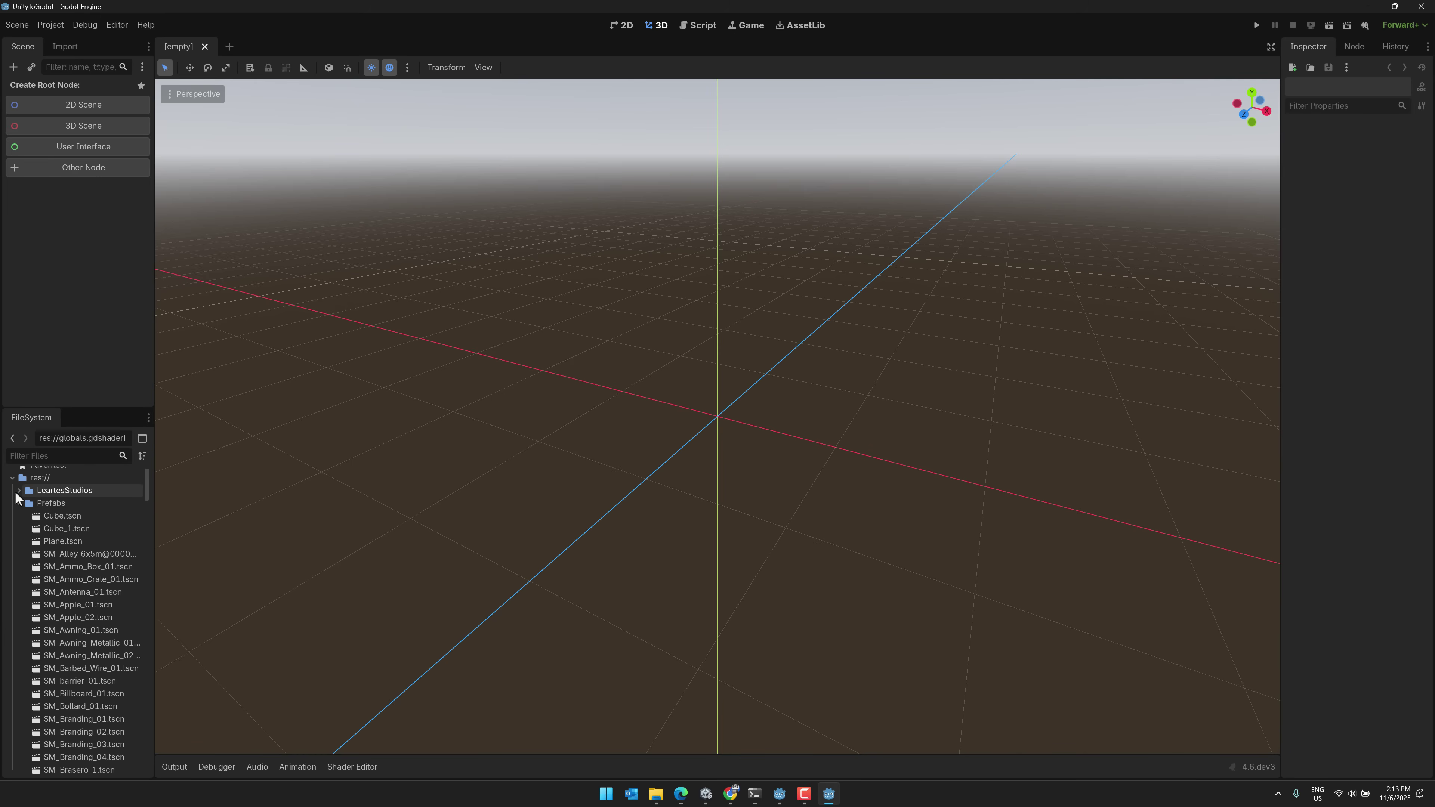
{"action": "left_click", "coordinate": [18, 491]}
{"action": "left_click", "coordinate": [30, 503]}
{"action": "left_click", "coordinate": [25, 503]}
{"action": "left_click", "coordinate": [32, 516]}
{"action": "scroll", "coordinate": [85, 611], "scroll_direction": "down", "scroll_amount": 10}
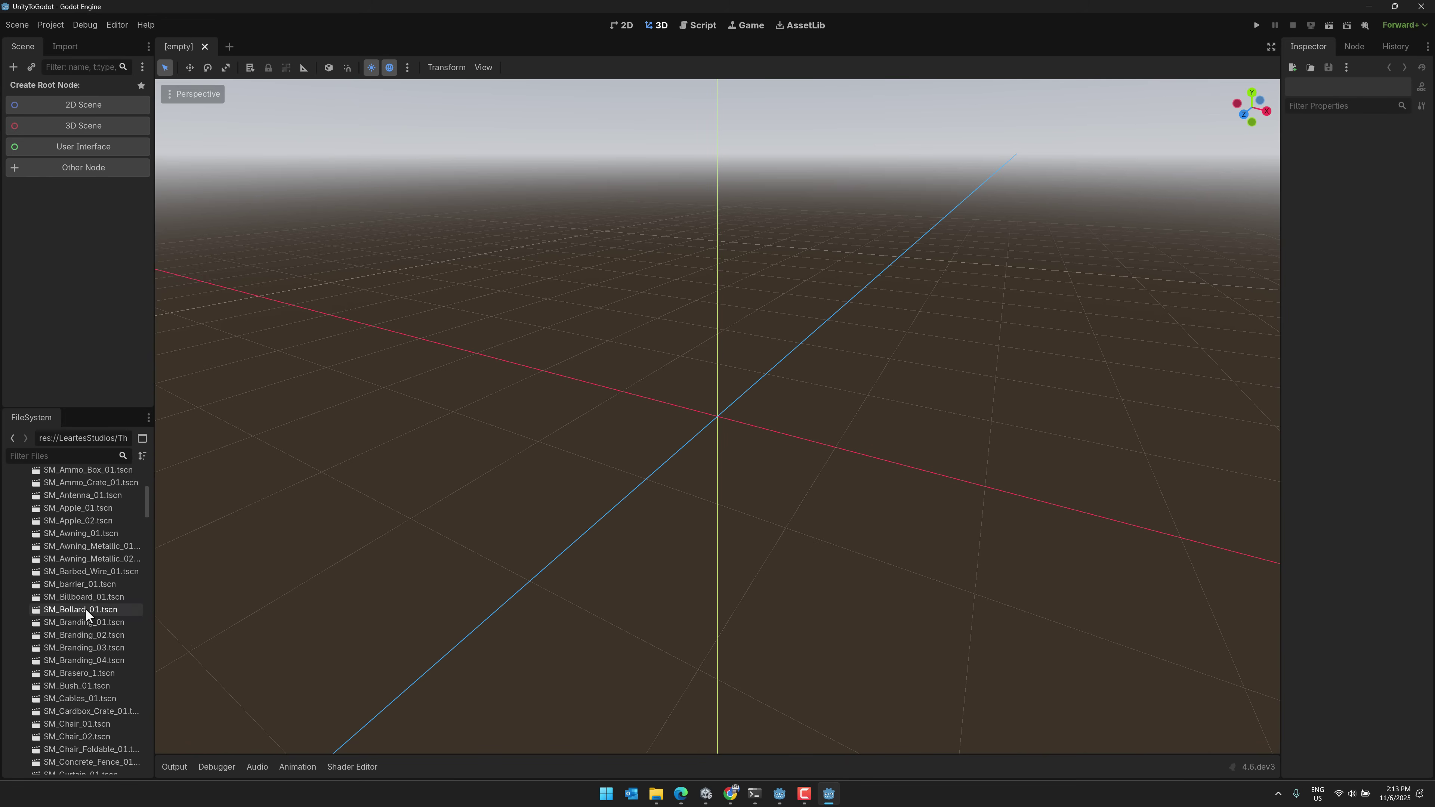
{"action": "scroll", "coordinate": [86, 599], "scroll_direction": "down", "scroll_amount": 15}
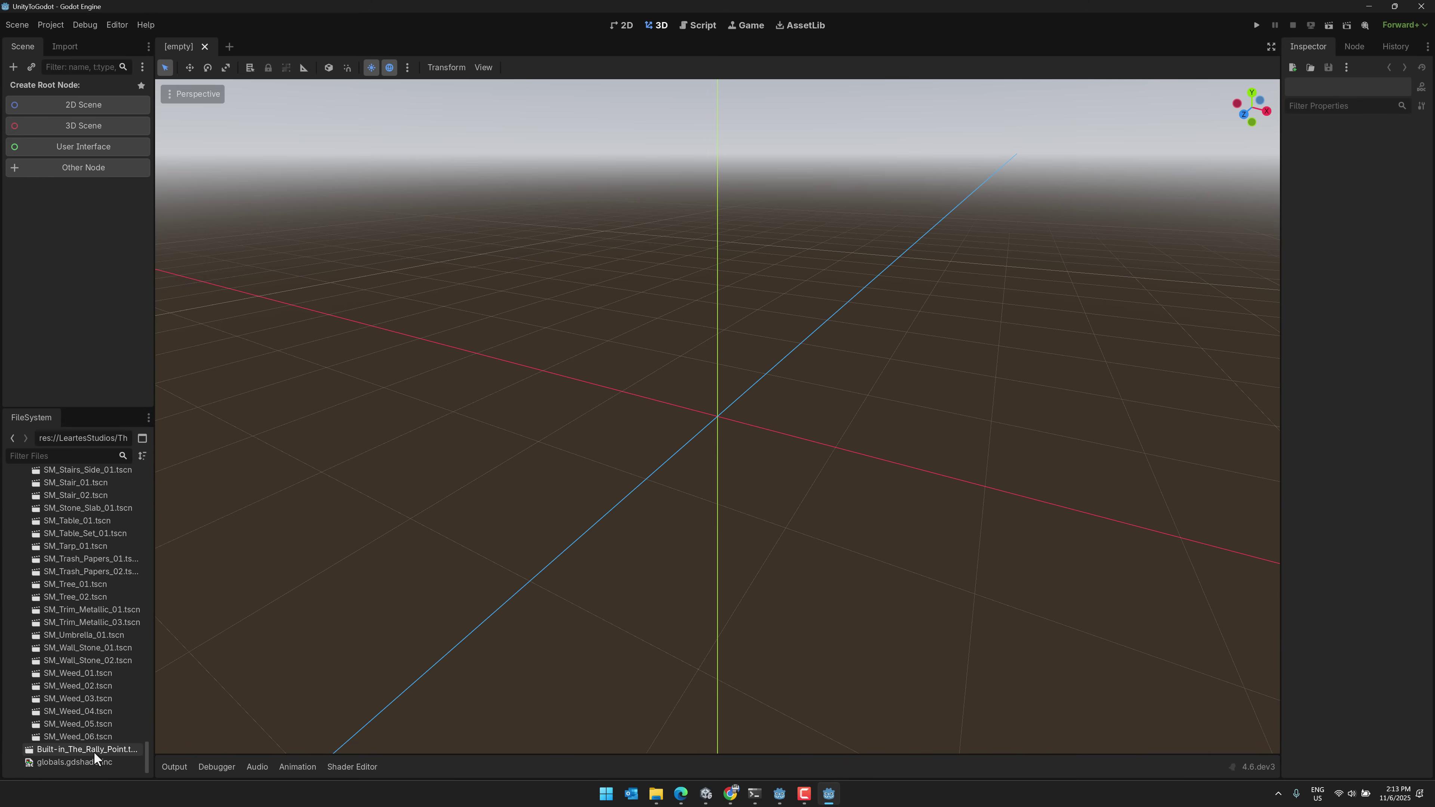
- Open Built-in_The_Rally_Point.tscn and fly the camera into the scene
{"action": "left_click", "coordinate": [97, 754]}
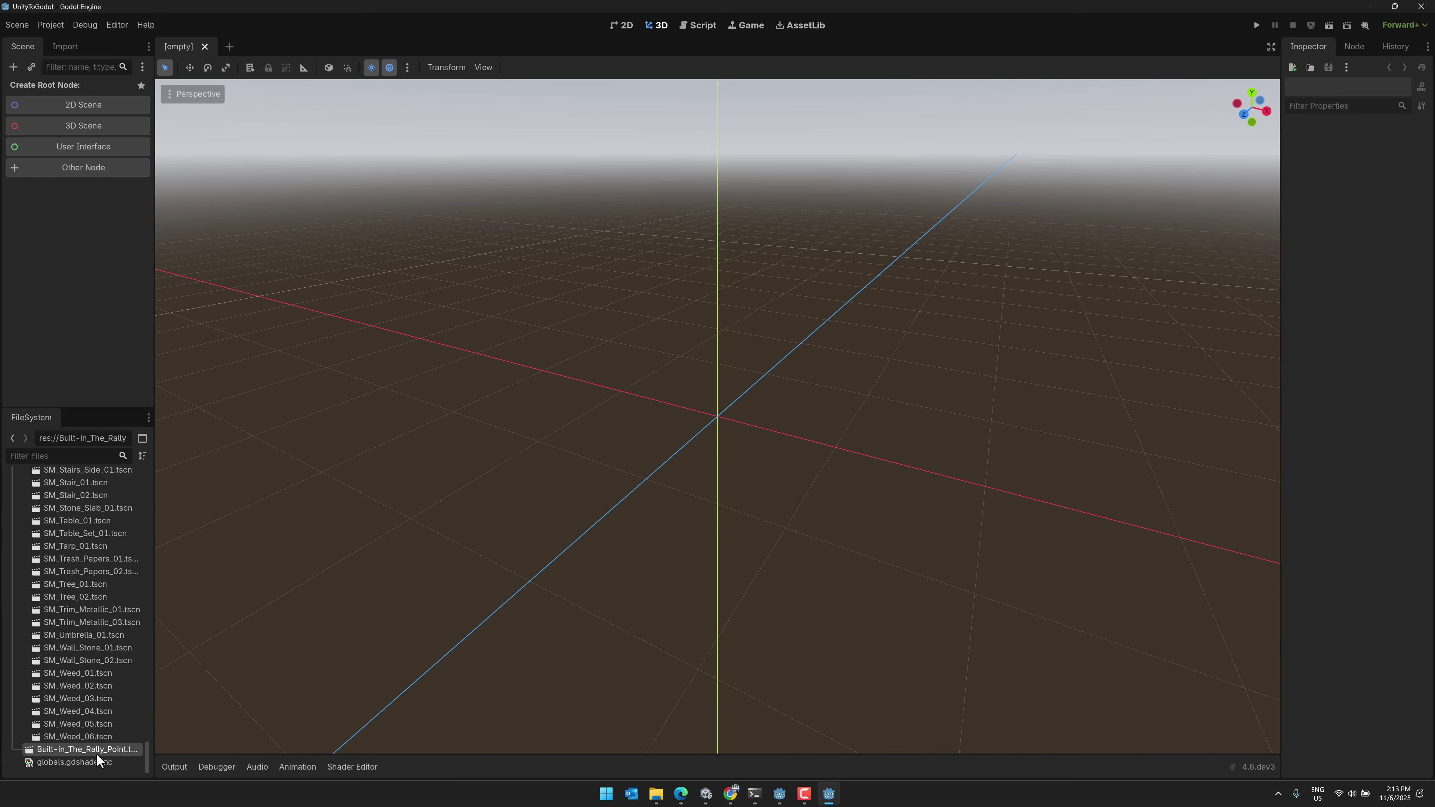
{"action": "double_click", "coordinate": [133, 749]}
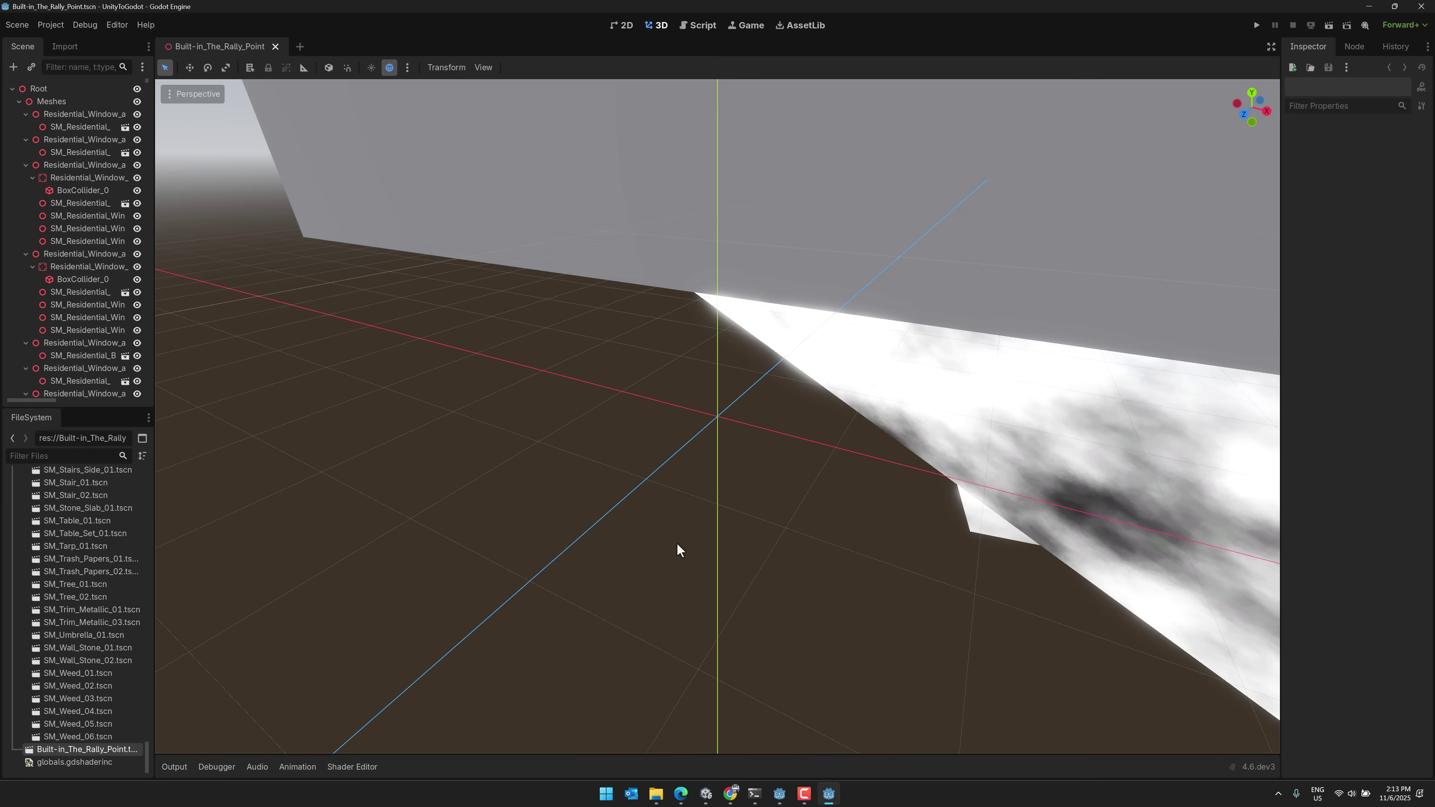
{"action": "right_click_drag", "start_coordinate": [677, 543], "coordinate": [677, 543]}
- Fly out over the exported plaza, then orbit Unity's original central stairs for comparison
{"action": "scroll", "coordinate": [676, 542], "scroll_direction": "up", "scroll_amount": 2}
{"action": "right_click_drag", "start_coordinate": [575, 472], "coordinate": [574, 472]}
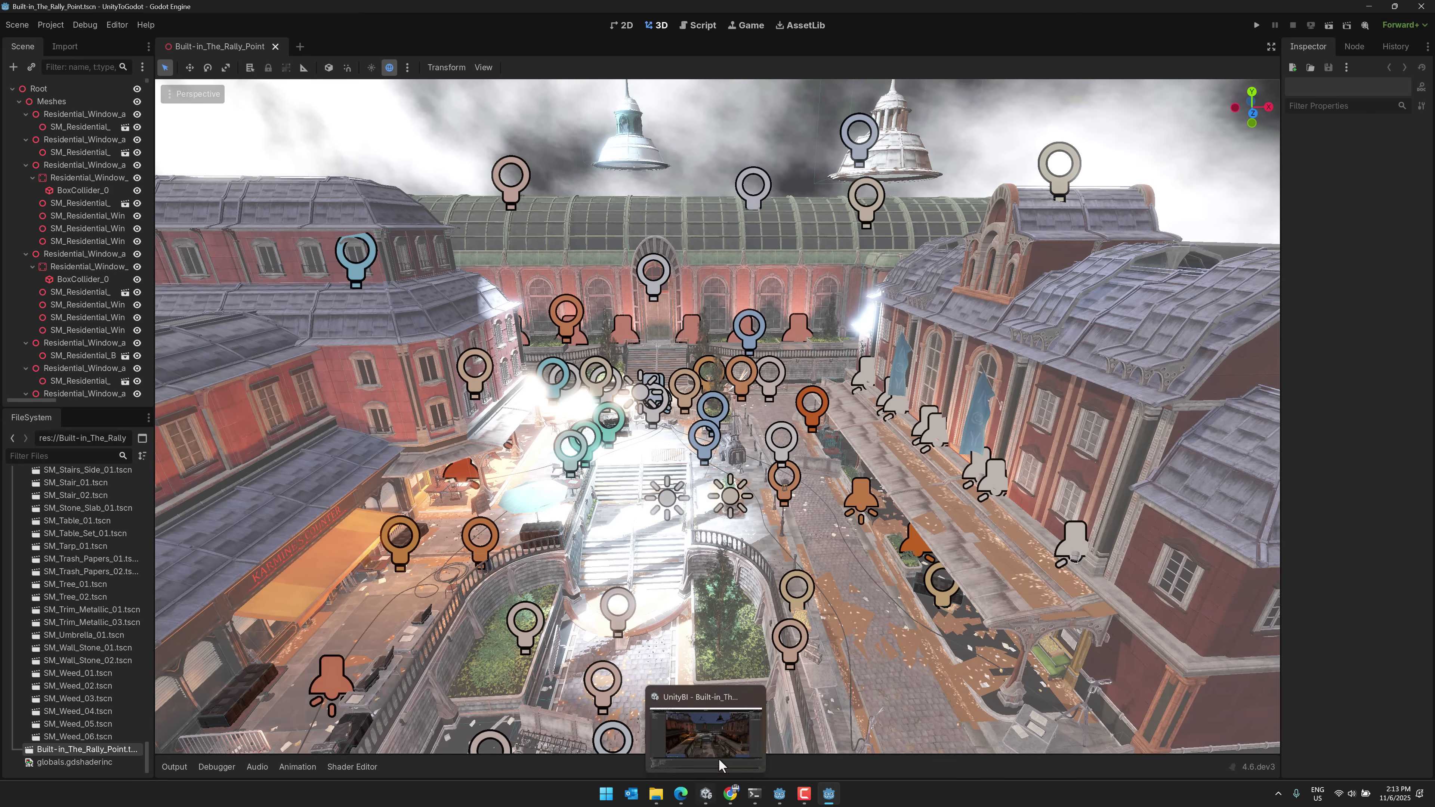
{"action": "left_click", "coordinate": [706, 794]}
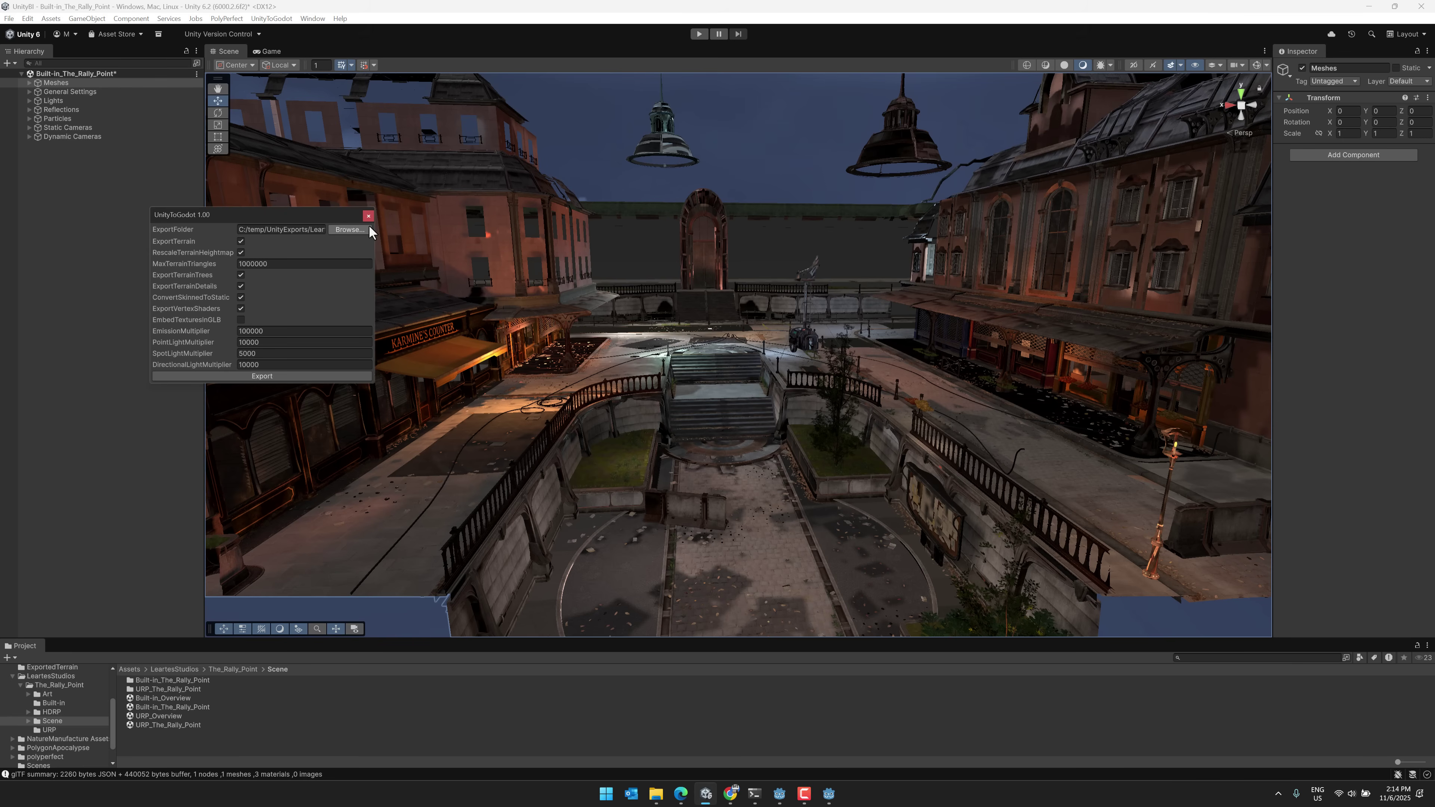
{"action": "mouse_move", "coordinate": [686, 343]}
{"action": "left_mouse_down", "text": "alt"}
{"action": "mouse_move", "coordinate": [561, 353]}
{"action": "mouse_move", "coordinate": [682, 379]}
{"action": "mouse_move", "coordinate": [773, 372]}
{"action": "mouse_move", "coordinate": [697, 358]}
{"action": "left_mouse_up", "text": "alt"}
{"action": "key", "text": "alt+Tab"}
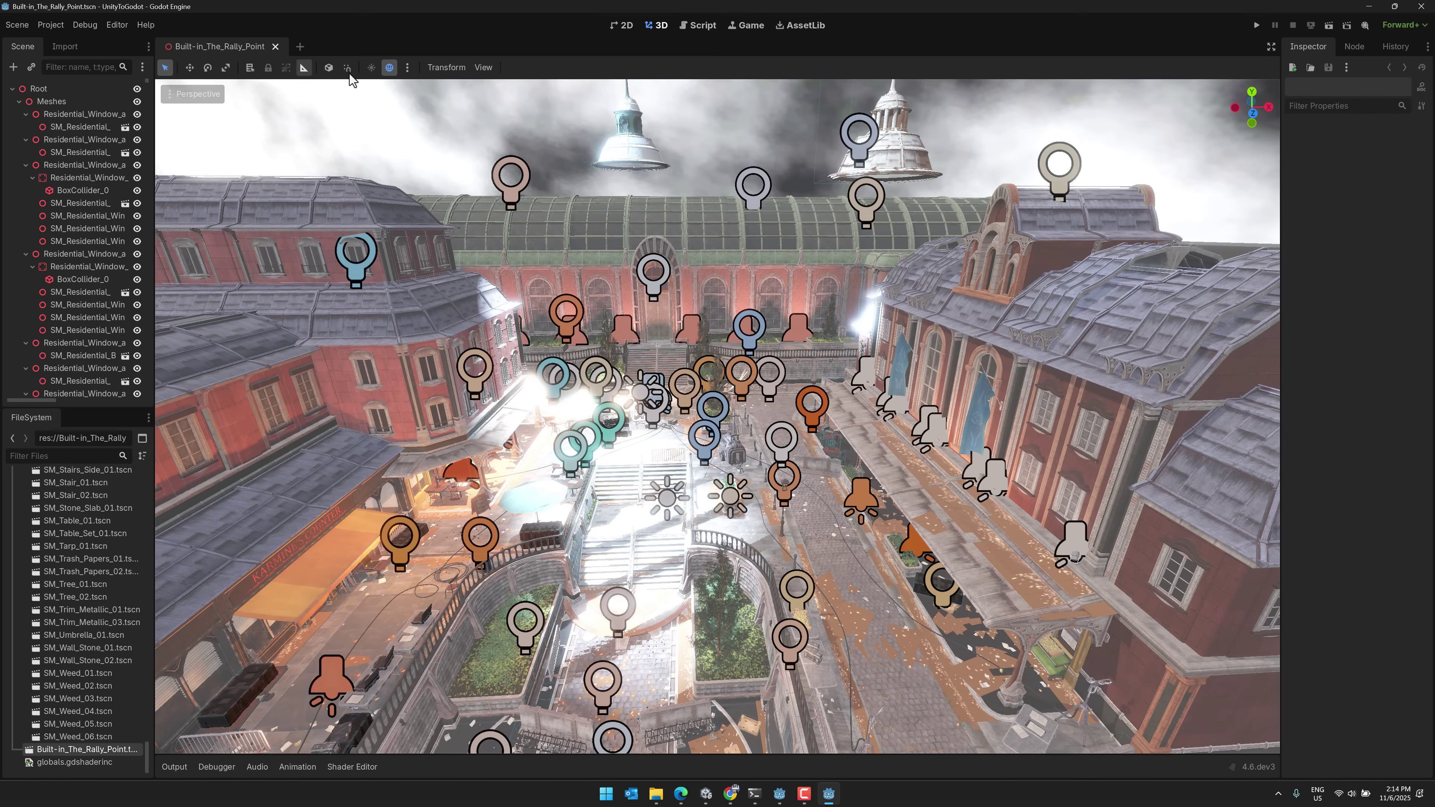
- Add the preview environment to the scene as a WorldEnvironment and enable SDFGI
{"action": "left_click", "coordinate": [407, 69]}
{"action": "left_click", "coordinate": [476, 352]}
{"action": "left_click", "coordinate": [71, 101]}
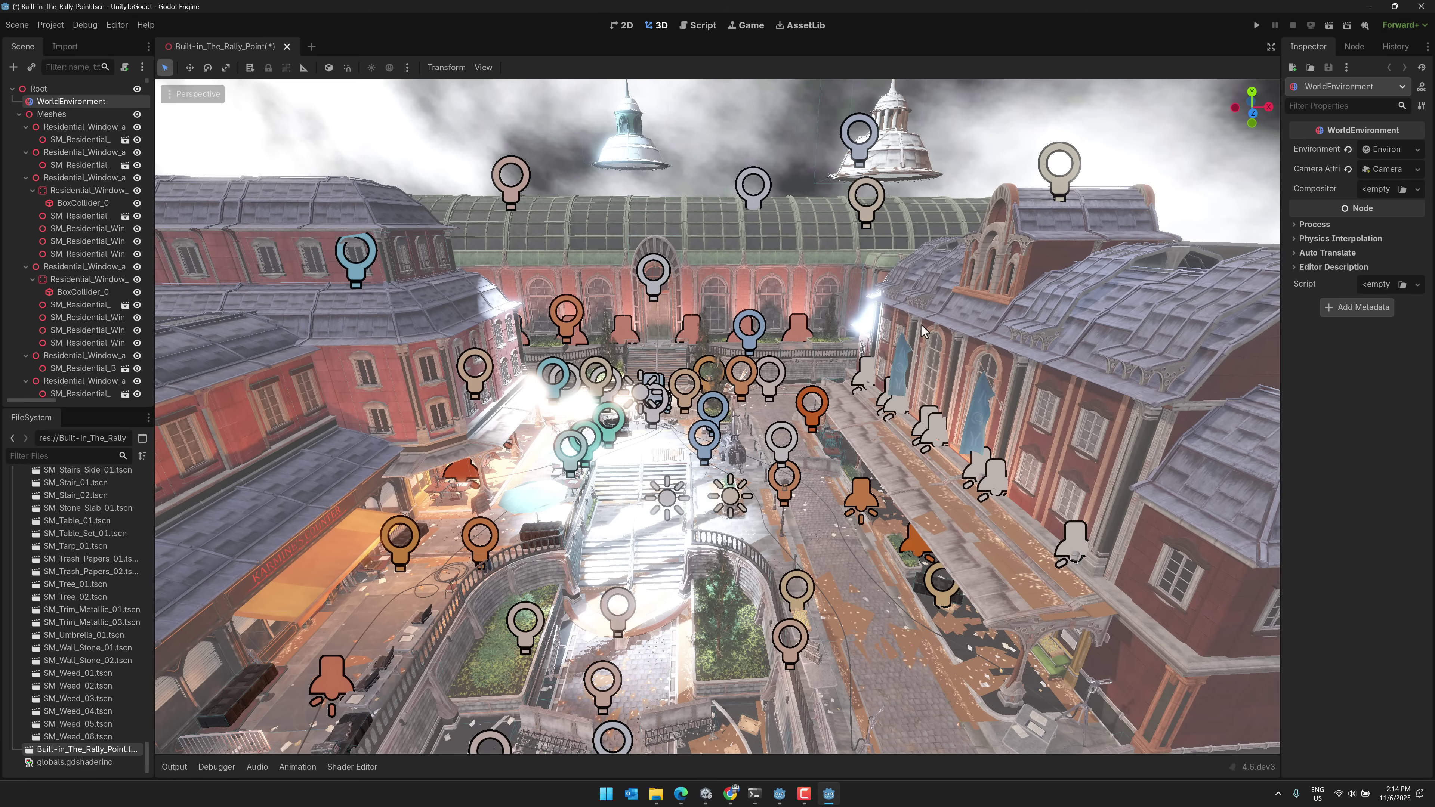
{"action": "left_click", "coordinate": [1384, 150]}
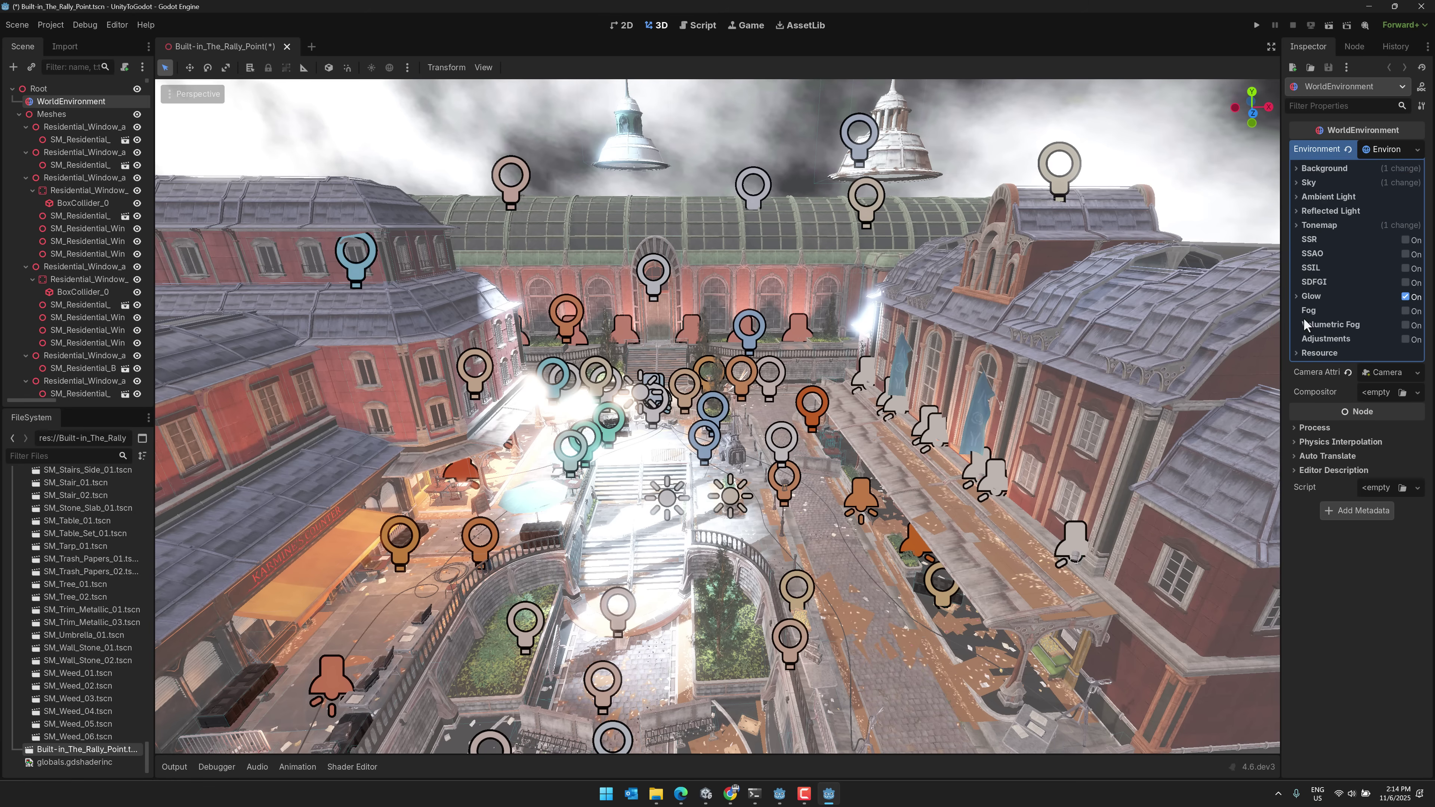
{"action": "left_click", "coordinate": [1406, 282]}
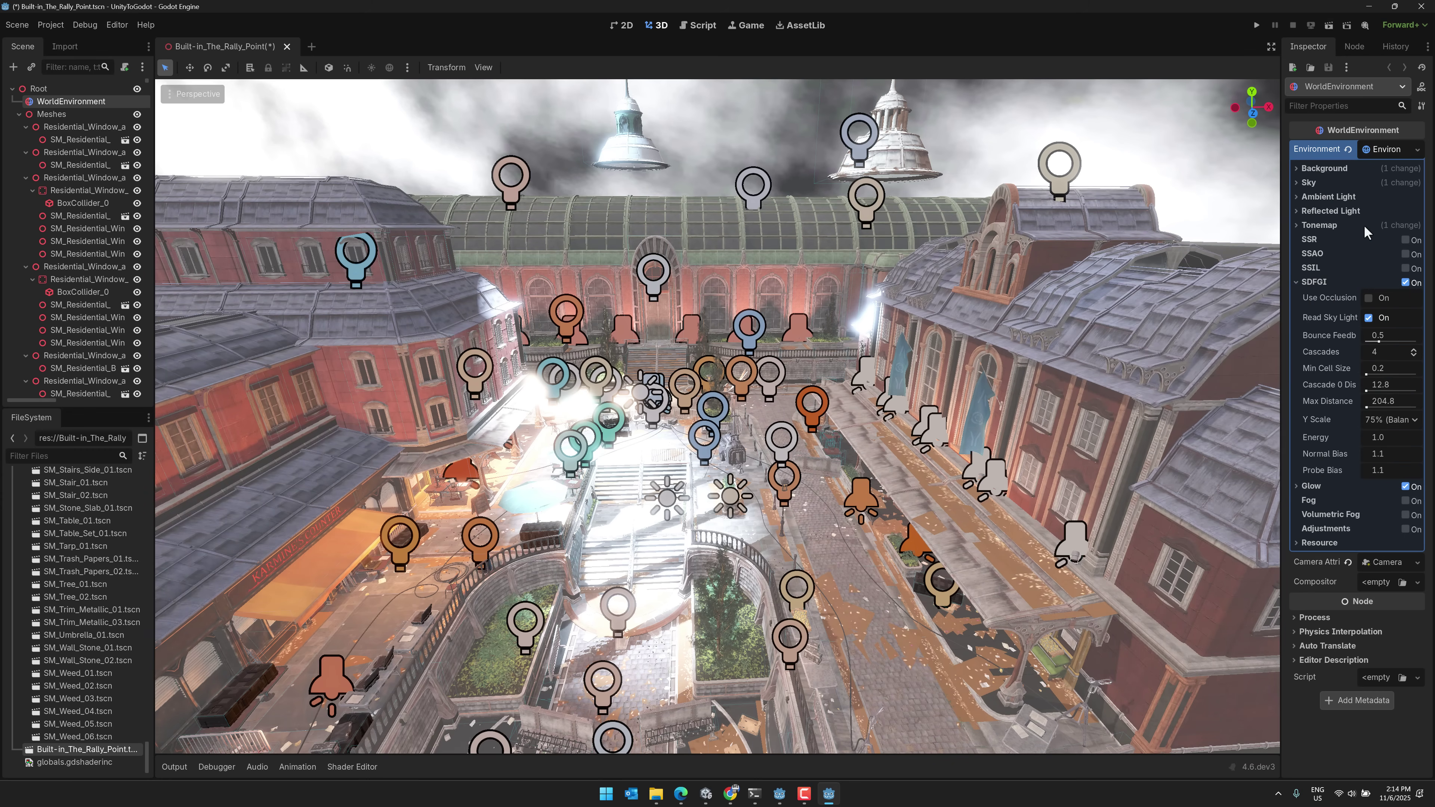
- Set the environment's tonemap mode to ACES
{"action": "left_click", "coordinate": [1319, 225]}
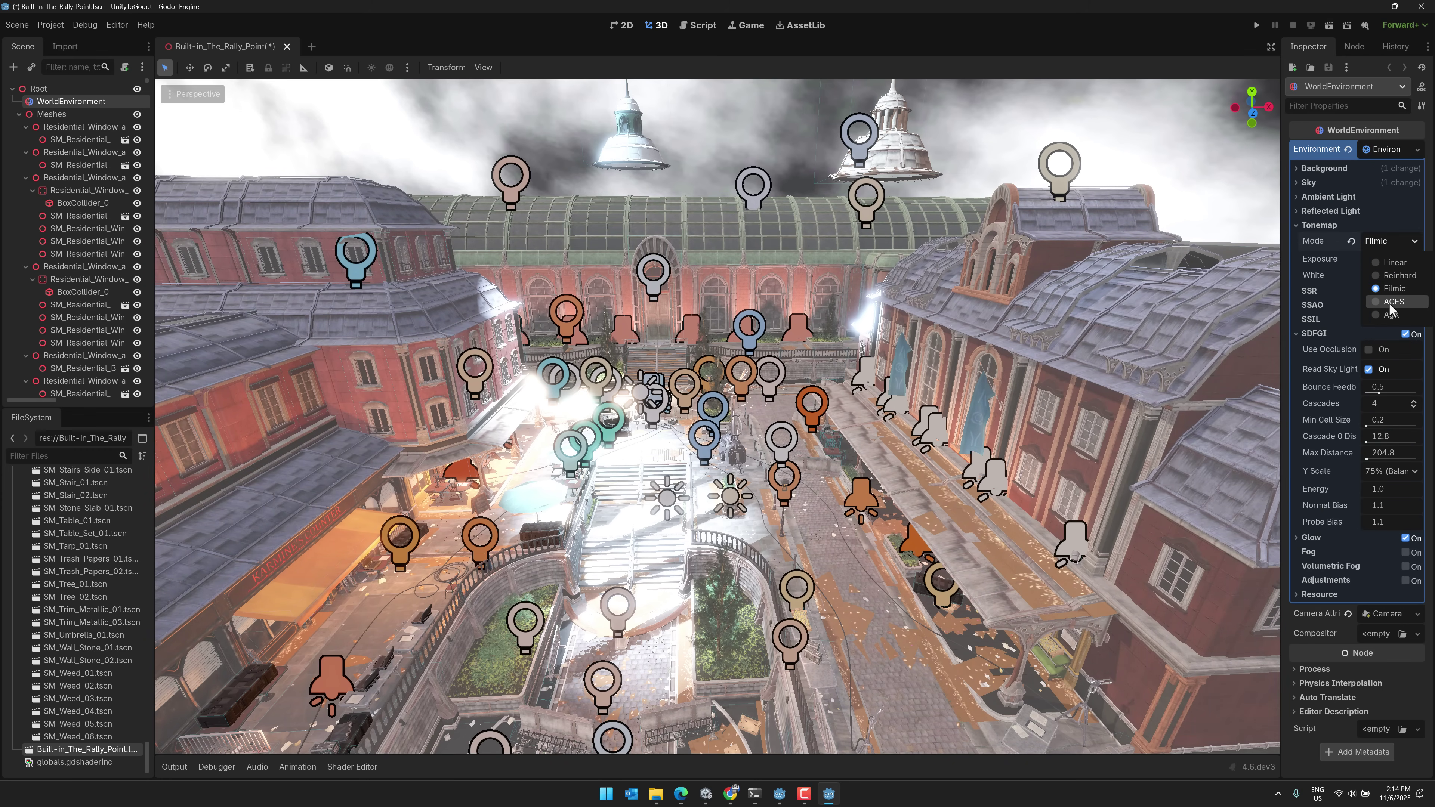
{"action": "left_click", "coordinate": [1393, 241]}
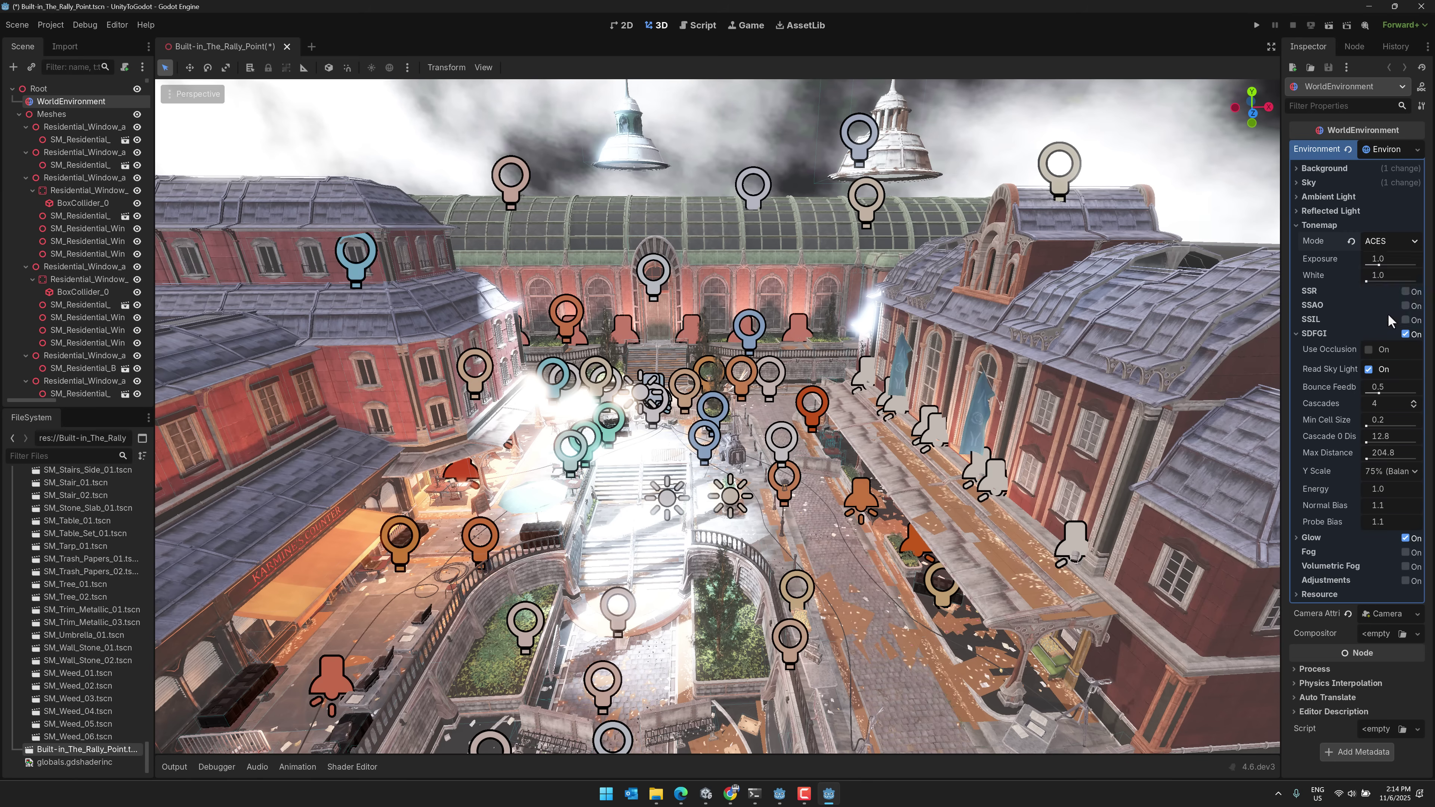
{"action": "left_click", "coordinate": [1392, 318]}
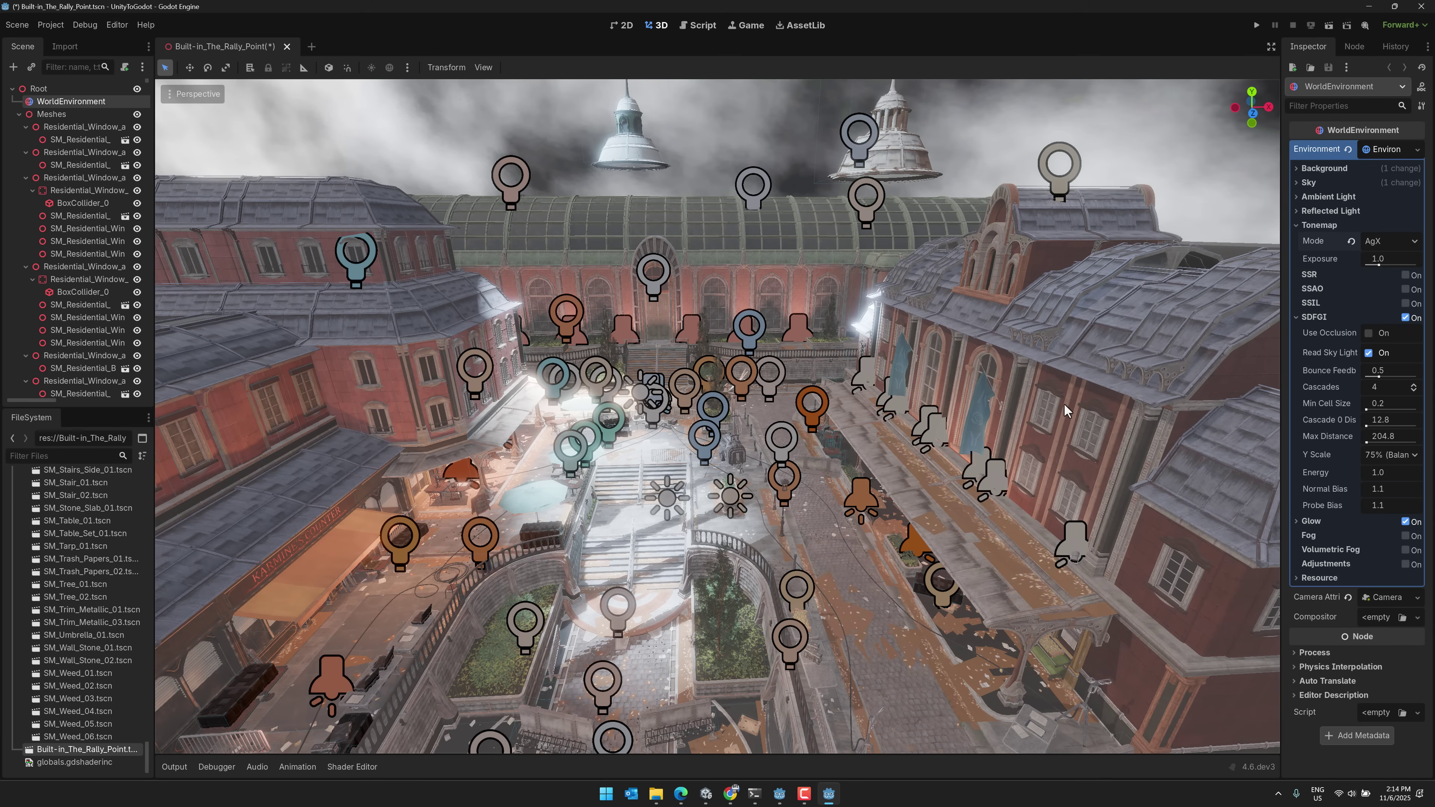
{"action": "left_click", "coordinate": [1382, 243]}
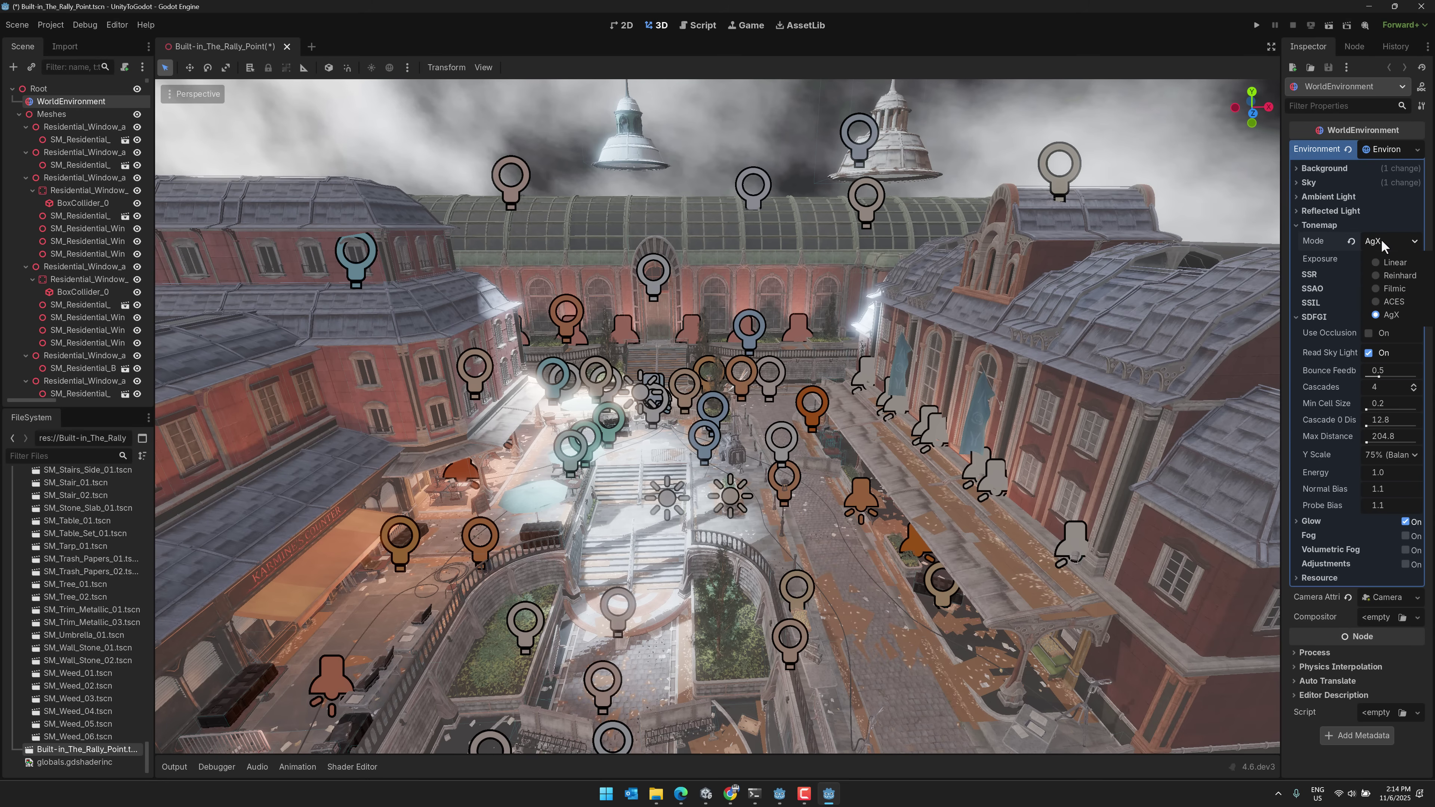
{"action": "left_click", "coordinate": [1391, 302]}
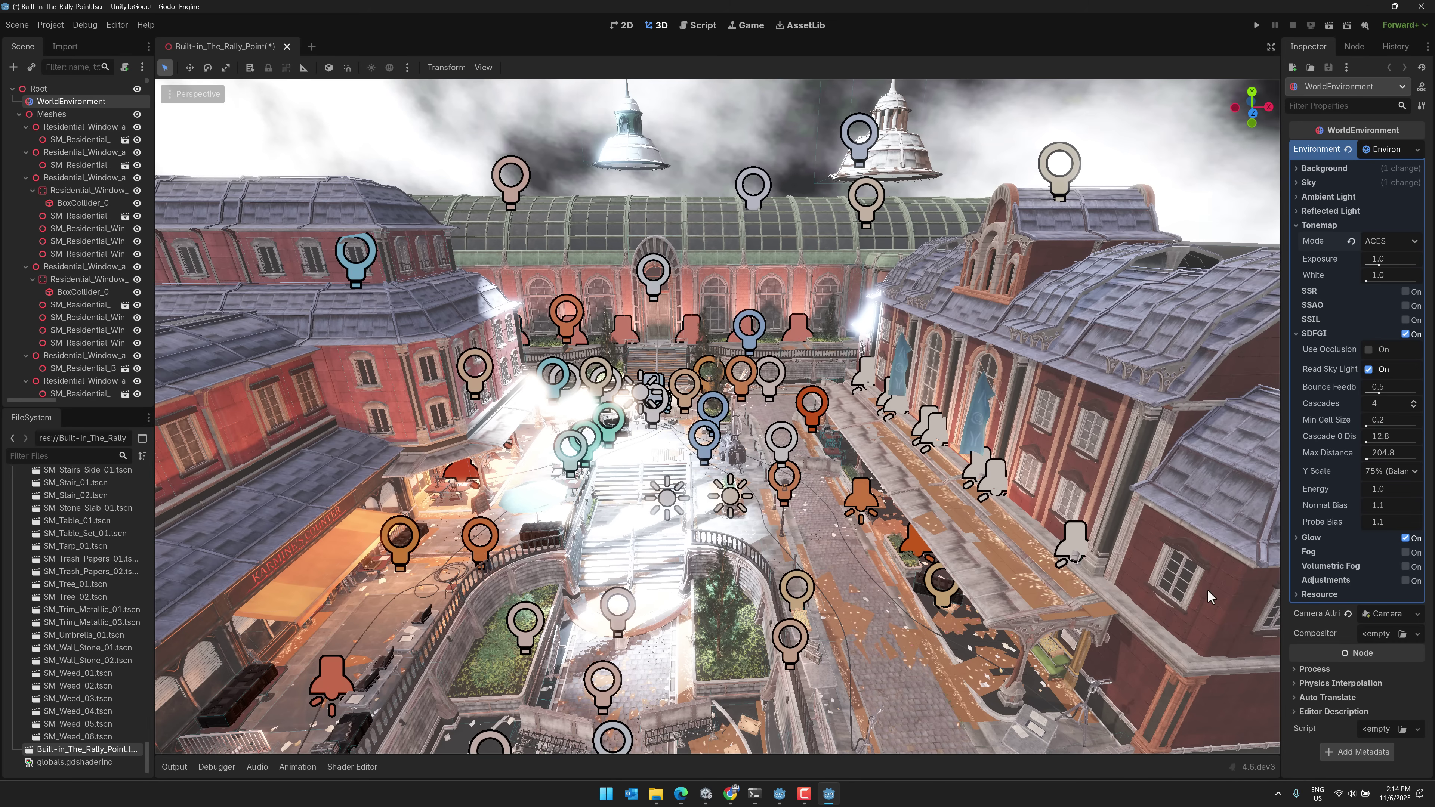
- Enable Adjustments with contrast 1.125 and brightness 0.8
{"action": "left_click", "coordinate": [1406, 581]}
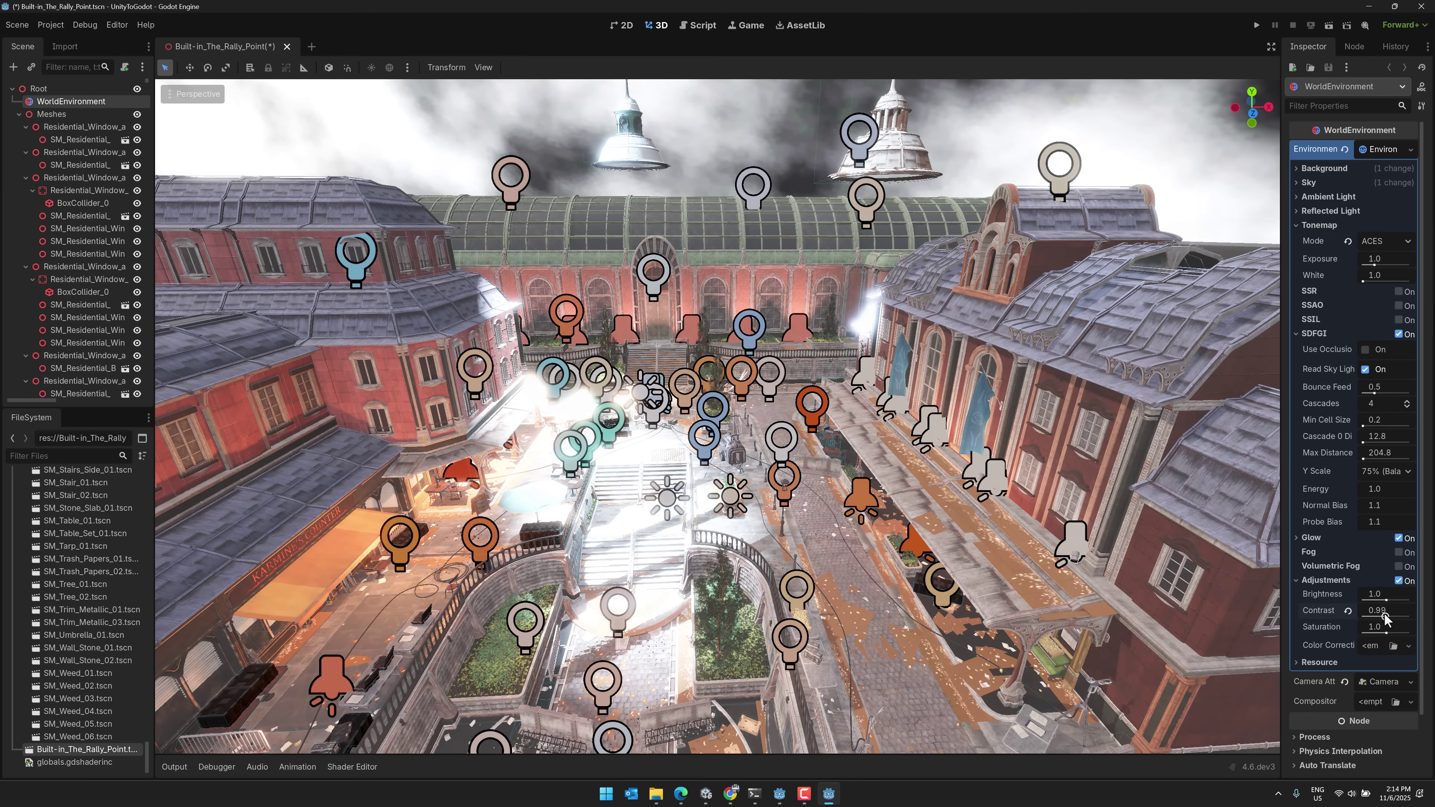
{"action": "mouse_move", "coordinate": [1381, 617]}
{"action": "left_mouse_down"}
{"action": "mouse_move", "coordinate": [1400, 628]}
{"action": "mouse_move", "coordinate": [1383, 601]}
{"action": "left_mouse_up"}
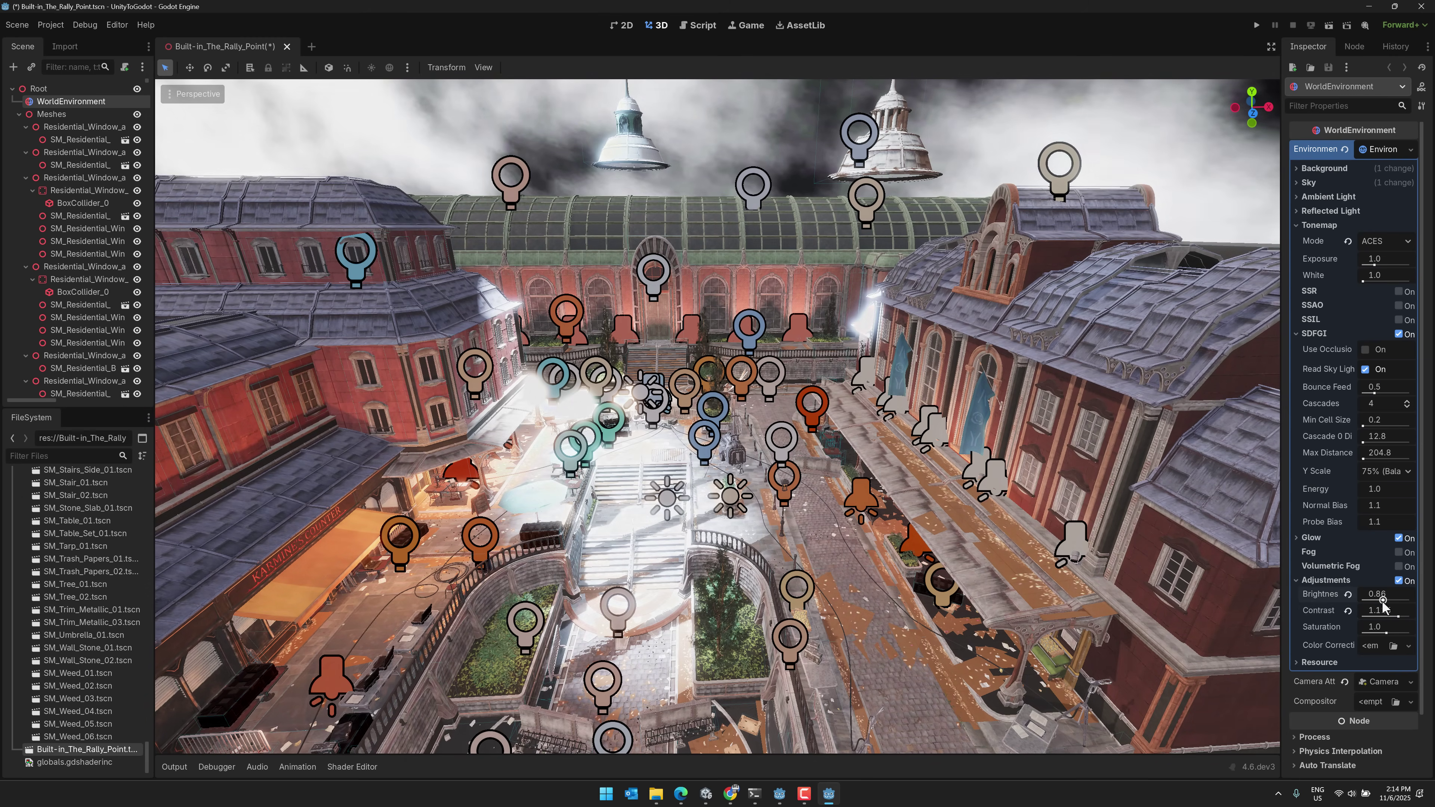
{"action": "left_click_drag", "start_coordinate": [1382, 604], "coordinate": [1381, 604]}
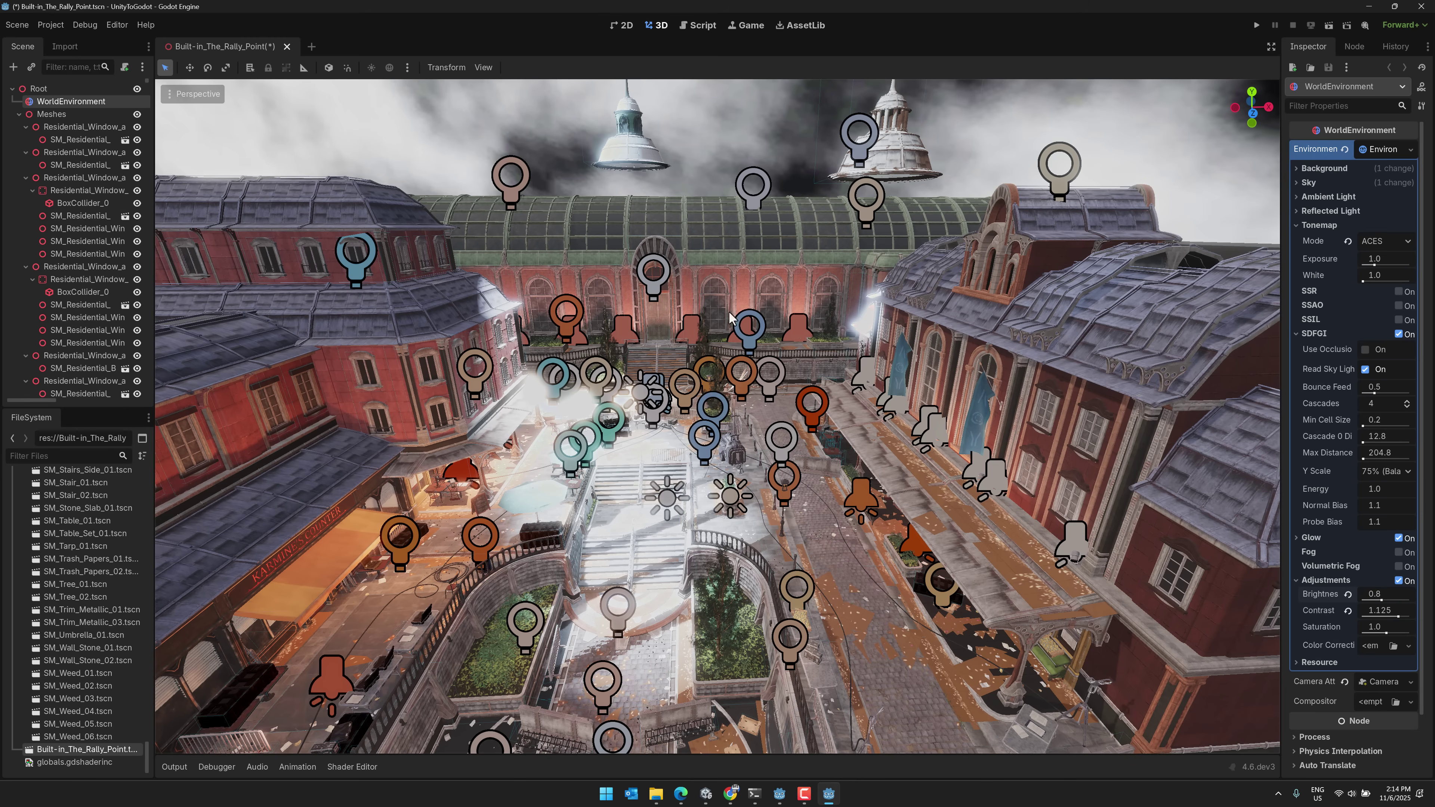
- Select the spotlight Point Light (27) near the sun and drag its Intensity down to 0
{"action": "right_click_drag", "start_coordinate": [868, 330], "coordinate": [695, 316]}
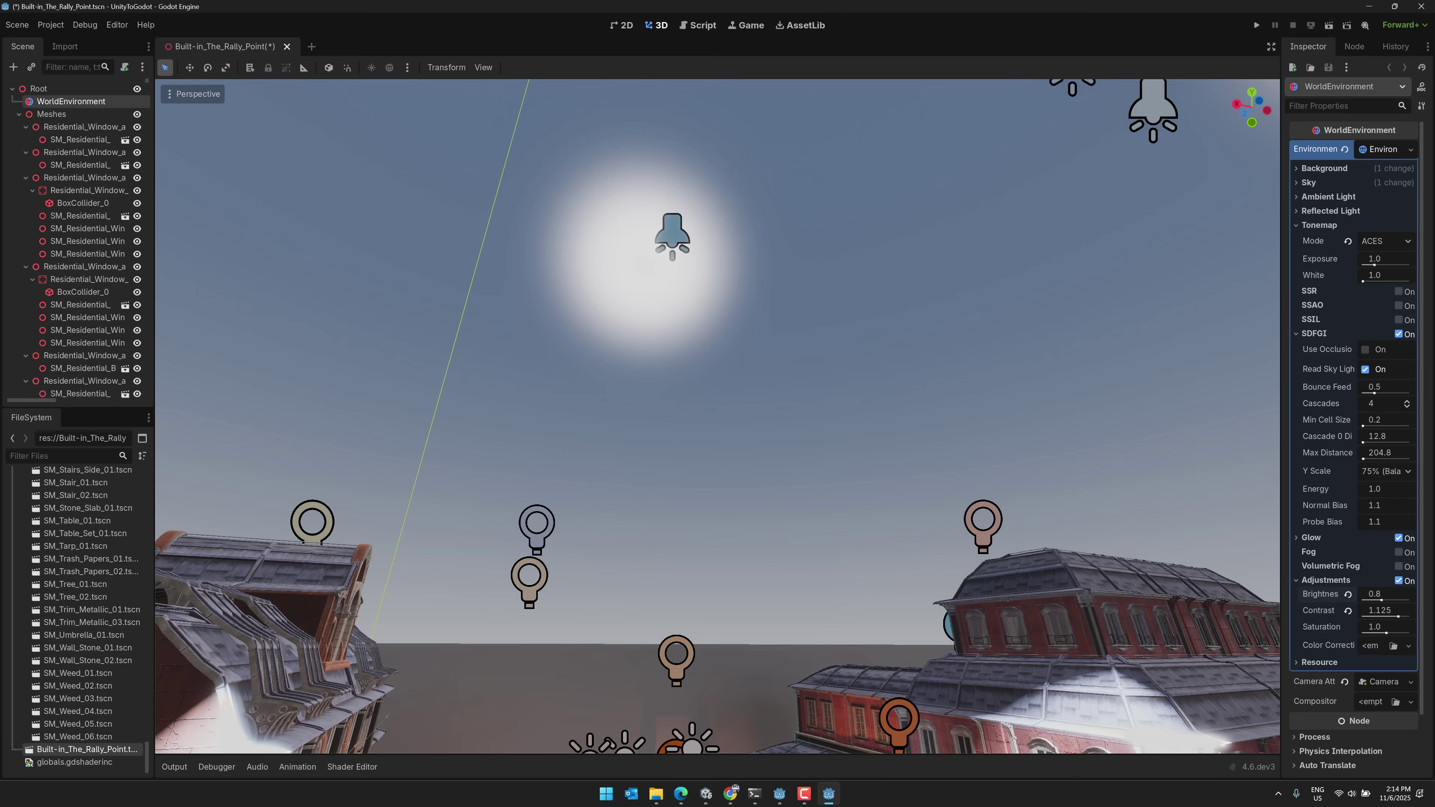
{"action": "left_click", "coordinate": [668, 235]}
{"action": "right_click_drag", "start_coordinate": [637, 279], "coordinate": [1074, 286]}
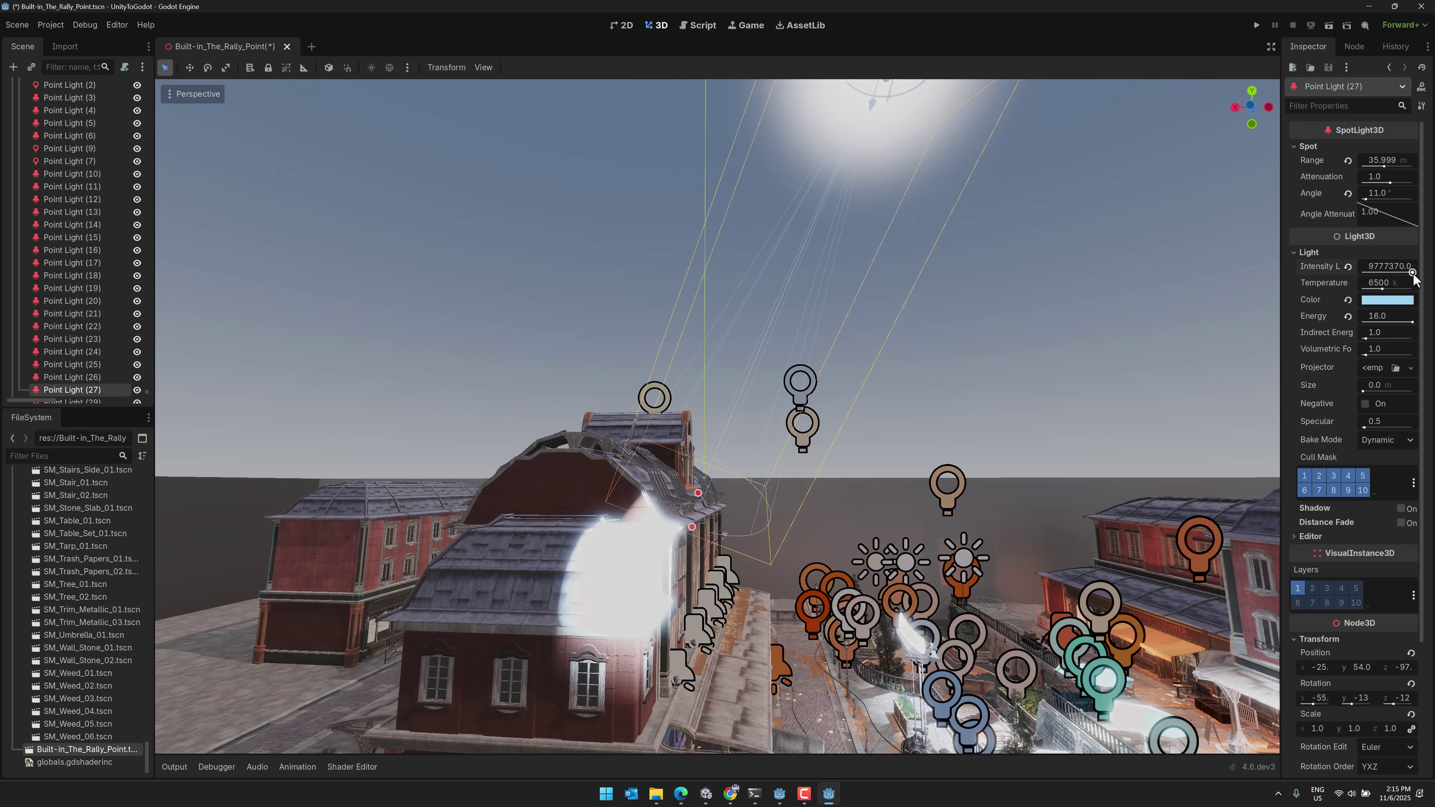
{"action": "left_click_drag", "start_coordinate": [1413, 273], "coordinate": [1317, 278]}
{"action": "middle_click_drag", "start_coordinate": [938, 439], "coordinate": [910, 422]}
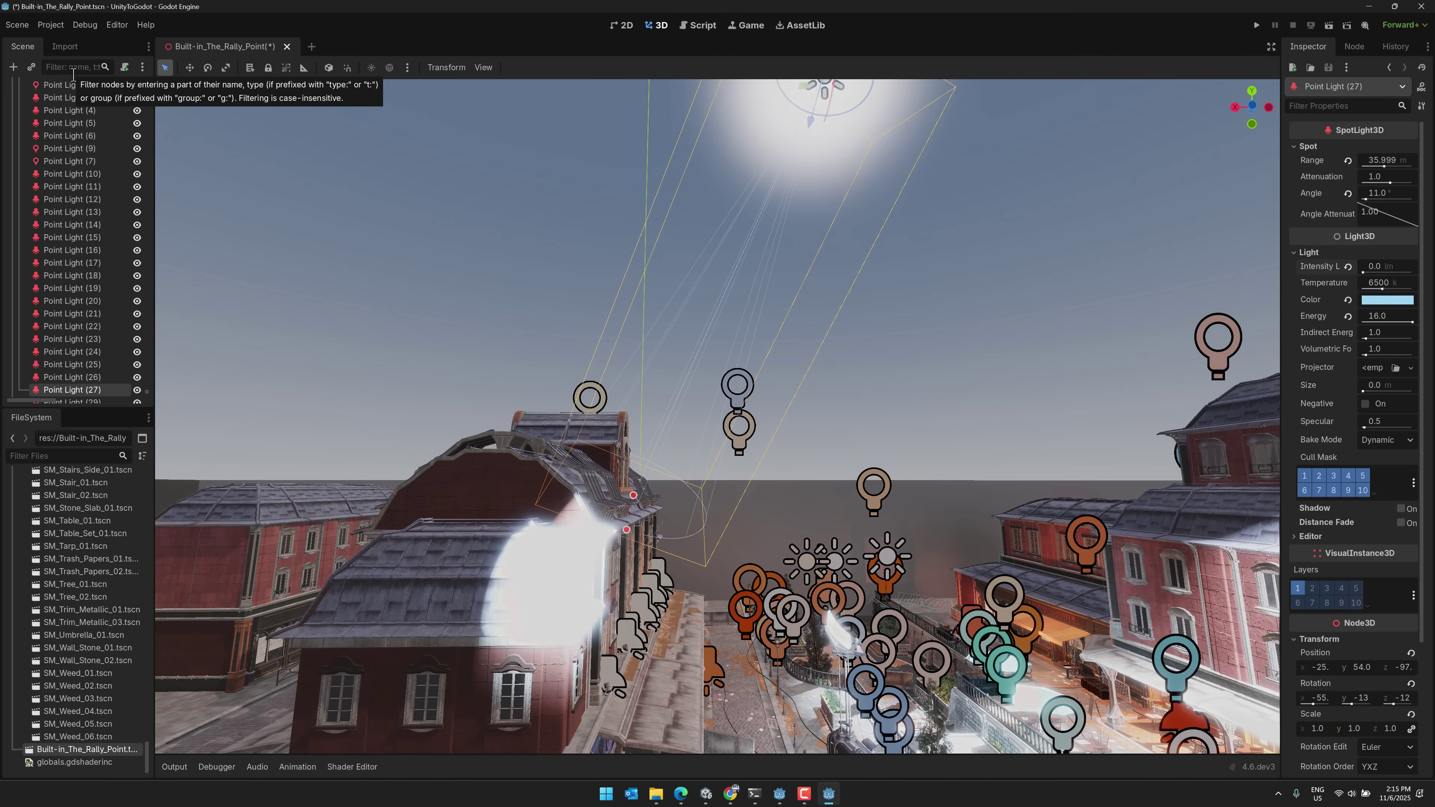
- Filter the Scene tree by type:light, select all 84 lights and set their temperature to 4232 K
{"action": "type", "text": "type:"}
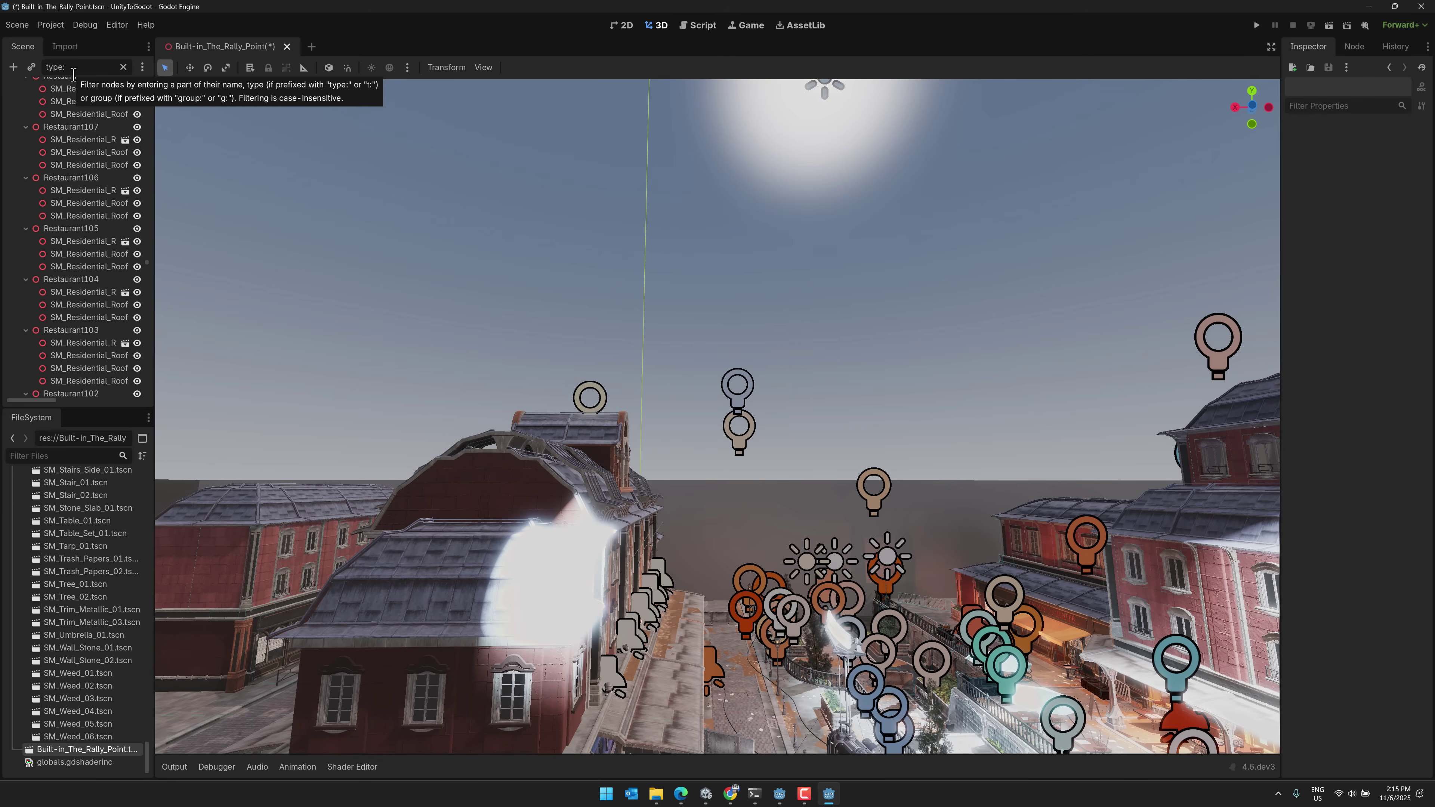
{"action": "type", "text": "light"}
{"action": "scroll", "coordinate": [101, 128], "scroll_direction": "up", "scroll_amount": 15}
{"action": "left_click", "coordinate": [67, 92]}
{"action": "scroll", "coordinate": [90, 176], "scroll_direction": "down", "scroll_amount": 15}
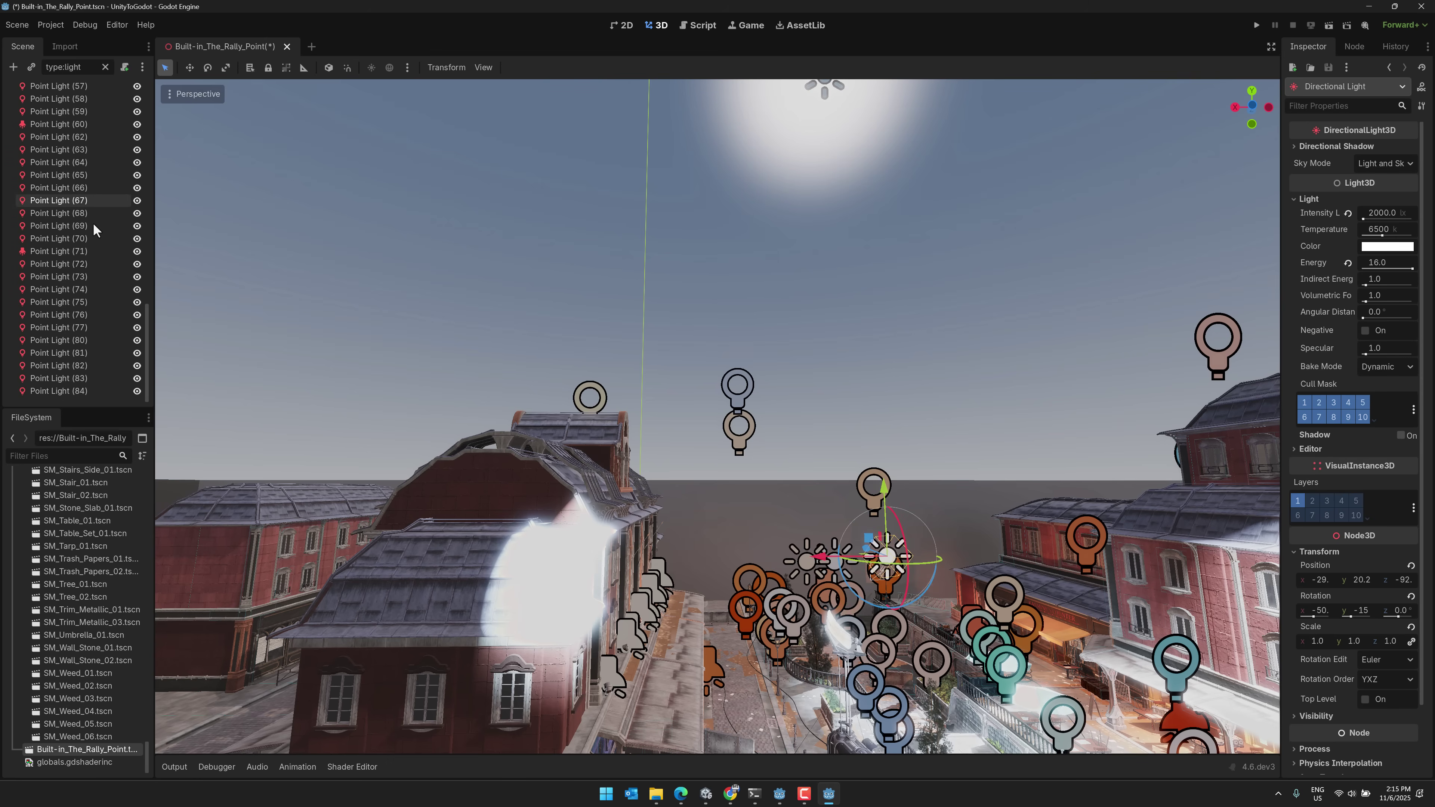
{"action": "left_click", "coordinate": [74, 392], "text": "shift"}
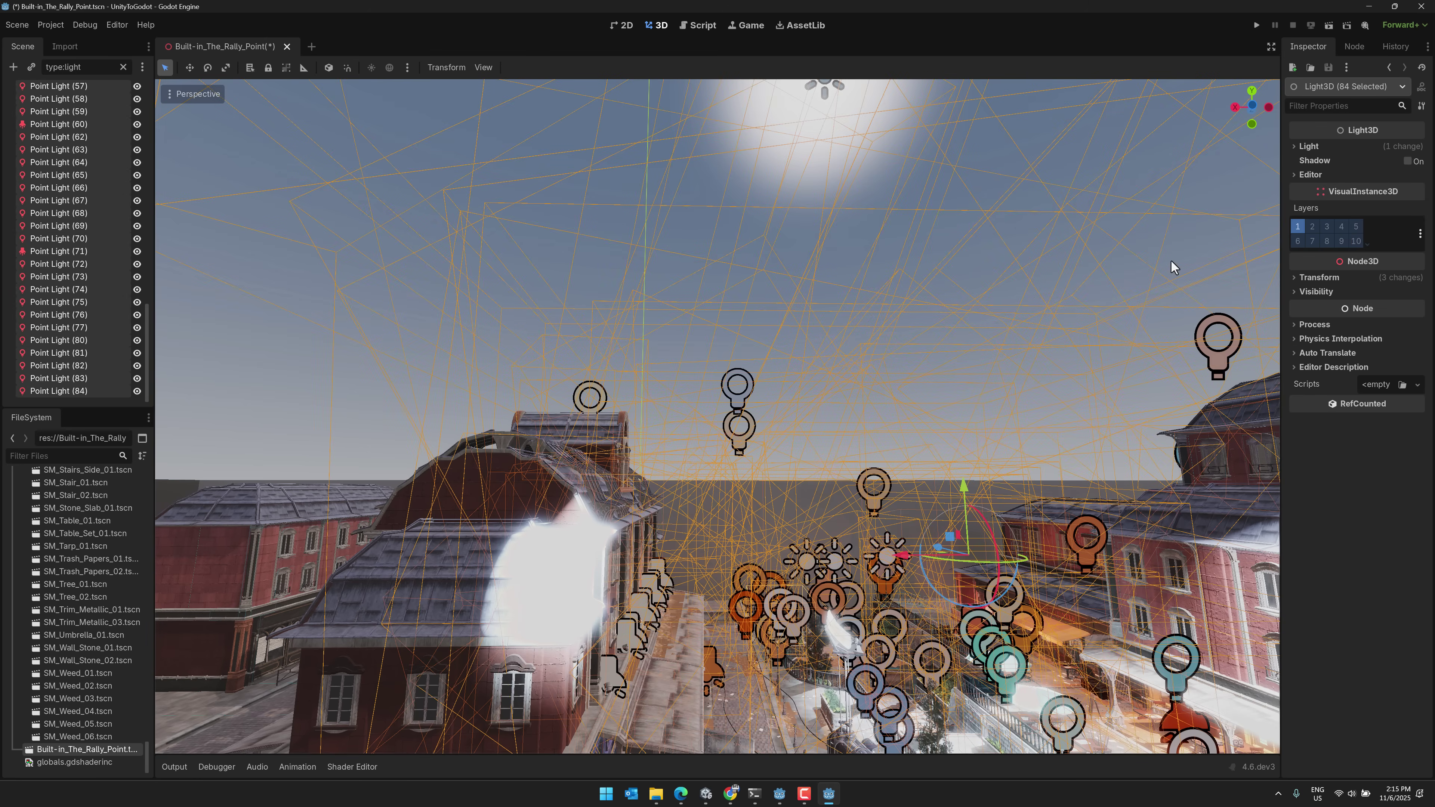
{"action": "left_click_drag", "start_coordinate": [1387, 166], "coordinate": [1367, 200]}
- Hide several point lights, including Point Light (23), (26) and (27)
{"action": "middle_click_drag", "start_coordinate": [962, 386], "coordinate": [681, 425]}
{"action": "left_click", "coordinate": [680, 425]}
{"action": "middle_click_drag", "start_coordinate": [840, 521], "coordinate": [1096, 509]}
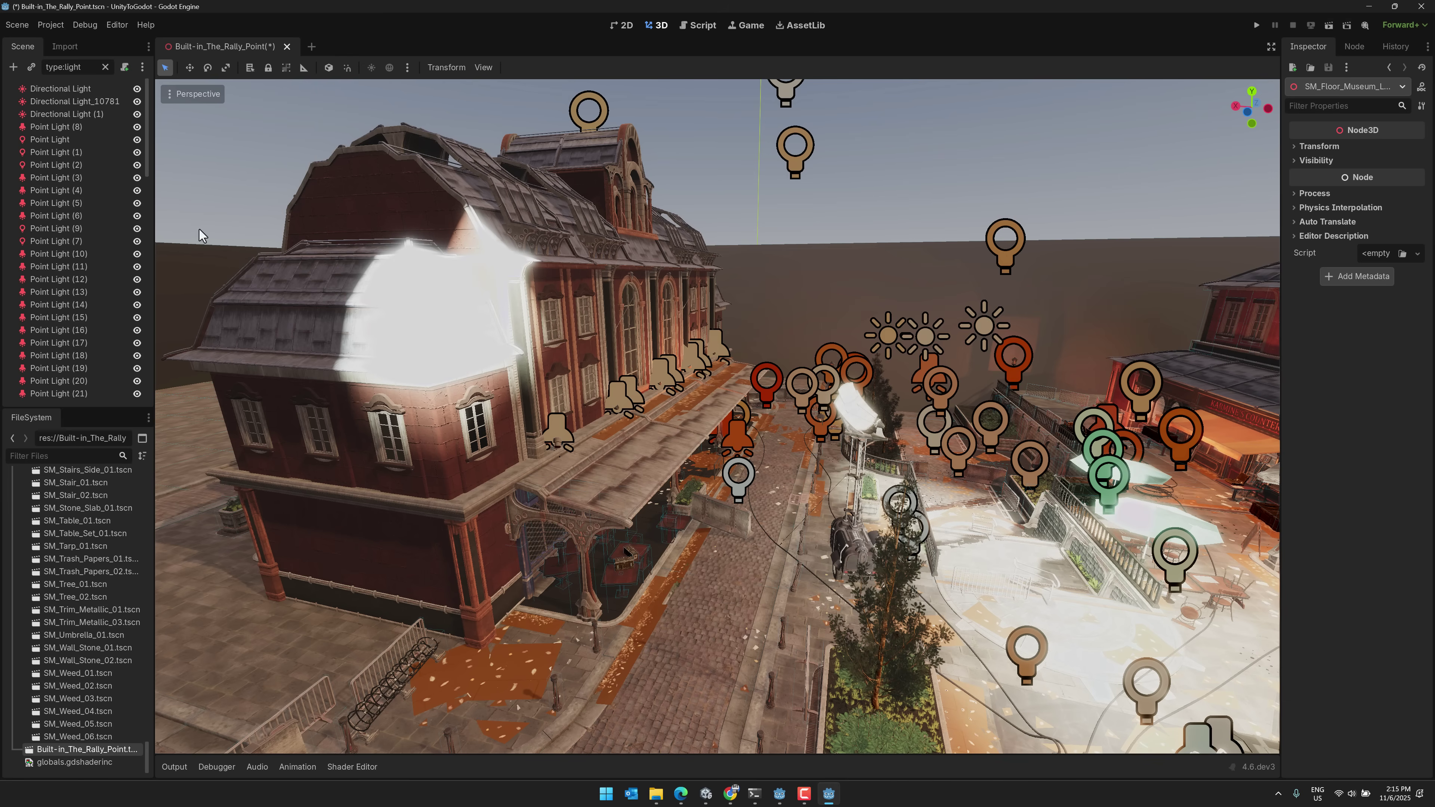
{"action": "left_click", "coordinate": [127, 215]}
{"action": "left_click", "coordinate": [137, 177]}
{"action": "left_click", "coordinate": [137, 164]}
{"action": "left_click", "coordinate": [136, 127]}
{"action": "left_click", "coordinate": [137, 241]}
{"action": "left_click", "coordinate": [137, 304]}
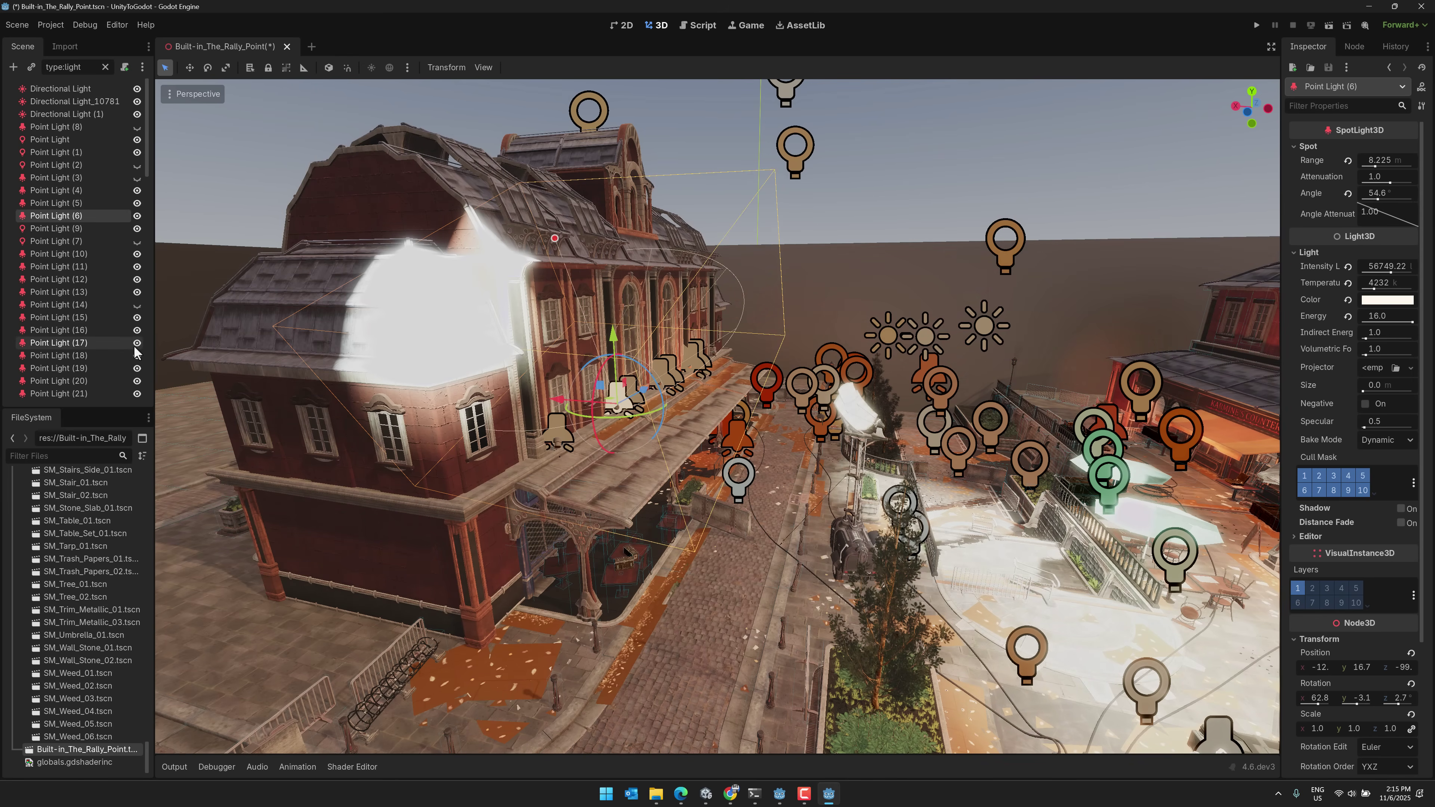
{"action": "scroll", "coordinate": [137, 339], "scroll_direction": "down", "scroll_amount": 3}
{"action": "left_click", "coordinate": [137, 340]}
{"action": "left_click", "coordinate": [137, 379]}
{"action": "left_click", "coordinate": [137, 391]}
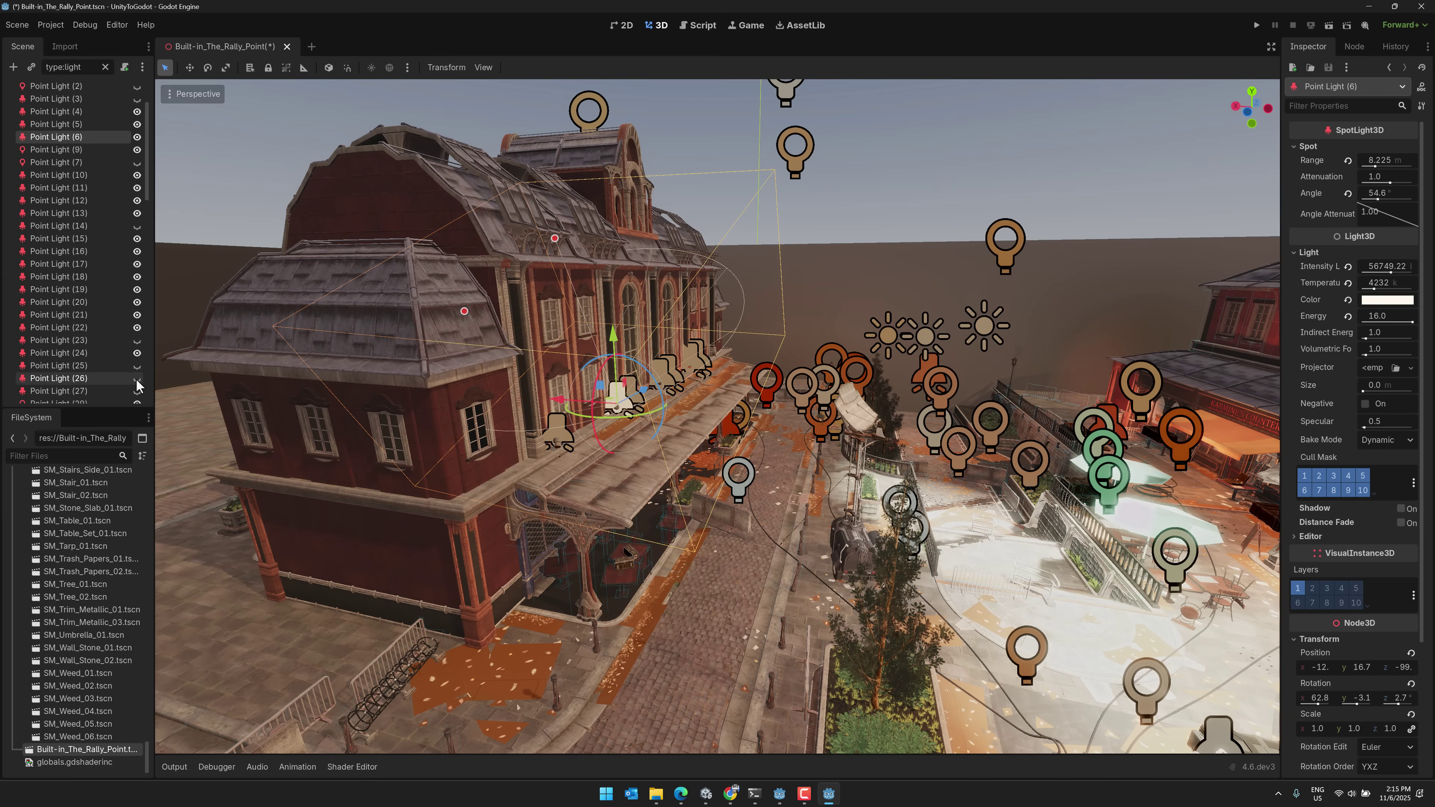
- Toggle the building's bright spotlight on and off, leaving it hidden, and show Point Light (26) again
{"action": "left_click", "coordinate": [136, 390]}
{"action": "left_click", "coordinate": [136, 390]}
{"action": "left_click", "coordinate": [137, 390]}
{"action": "left_click", "coordinate": [136, 391]}
{"action": "left_click", "coordinate": [137, 390]}
{"action": "left_click", "coordinate": [137, 391]}
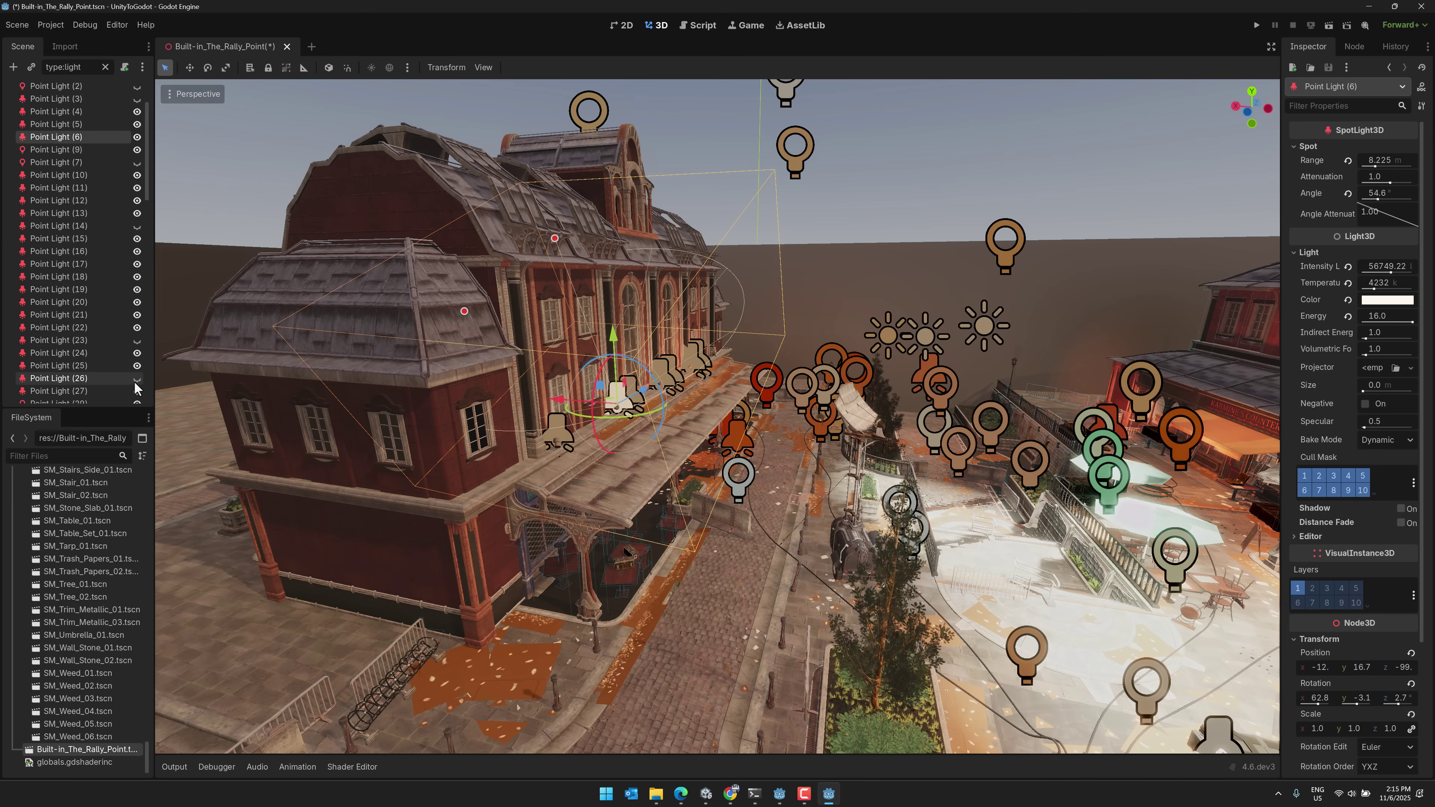
{"action": "left_click", "coordinate": [137, 378]}
- Dim Point Light (26) to about 93233 lm and extend its range to 233.37 m
{"action": "left_click", "coordinate": [87, 378]}
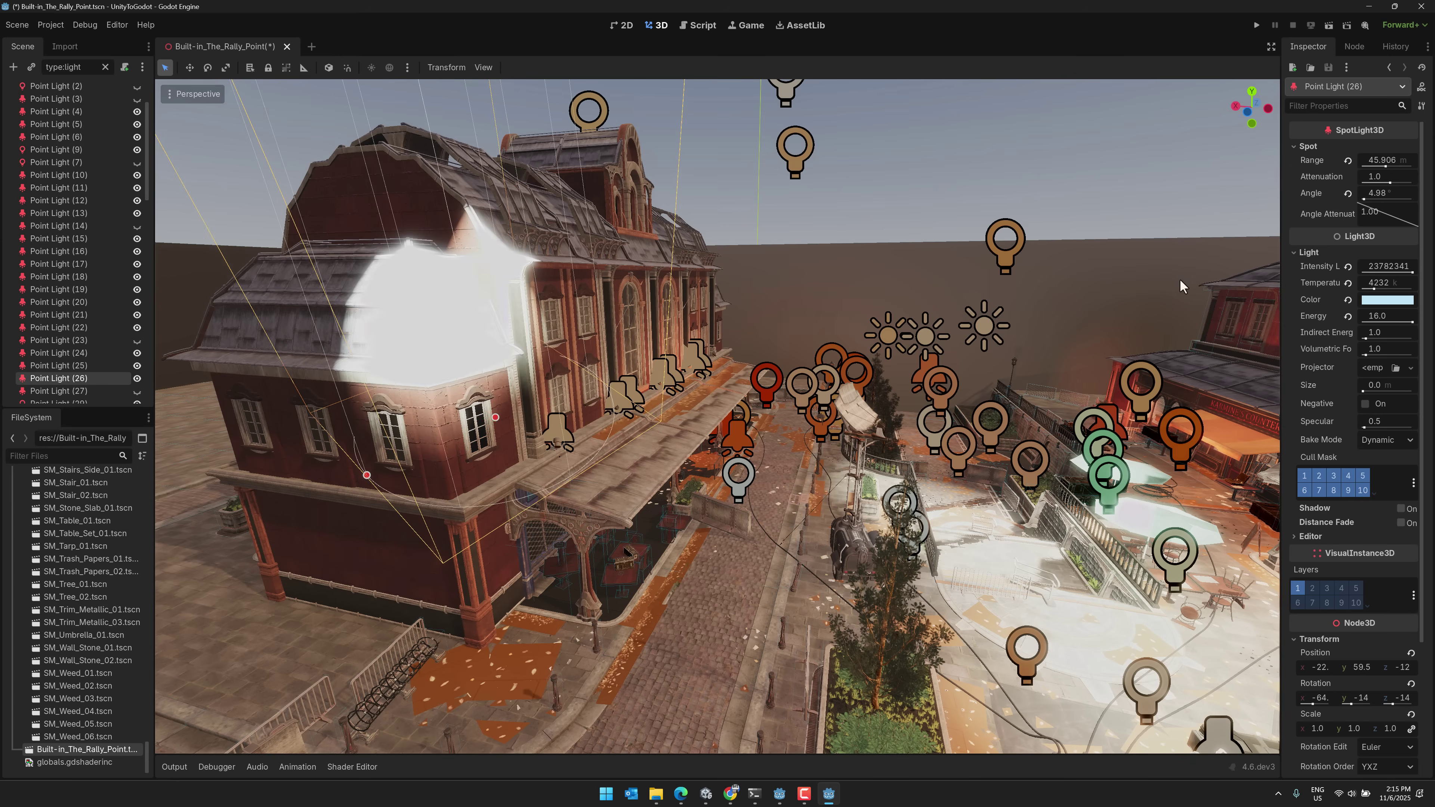
{"action": "mouse_move", "coordinate": [1407, 274]}
{"action": "left_click_drag", "start_coordinate": [1411, 274], "coordinate": [1408, 273]}
{"action": "left_click_drag", "start_coordinate": [1385, 166], "coordinate": [1396, 167]}
{"action": "middle_click_drag", "start_coordinate": [1254, 187], "coordinate": [728, 225]}
- Turn off the Light3D gizmos in the viewport's View > Gizmos menu and look around the plaza
{"action": "key", "text": "alt+Tab"}
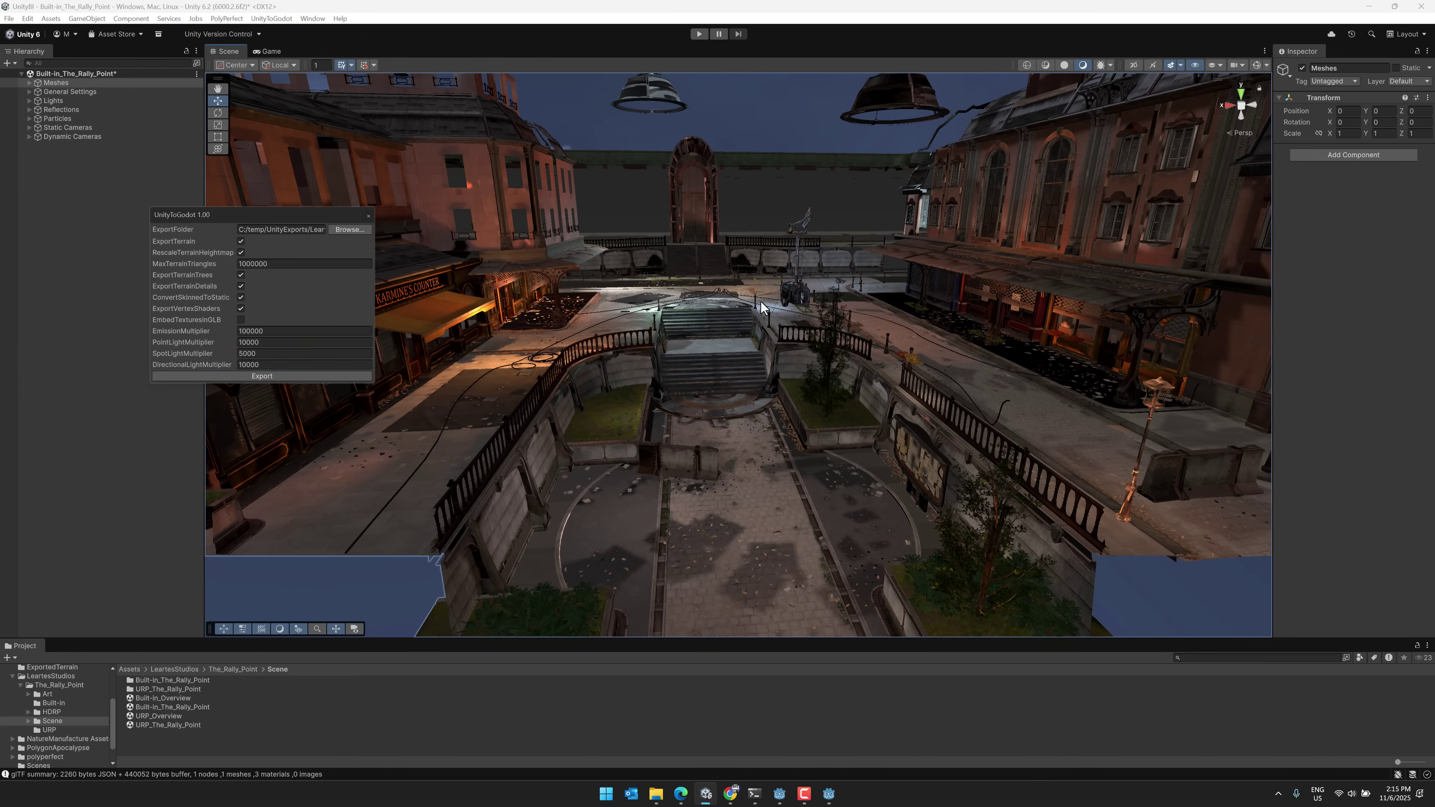
{"action": "key", "text": "alt+Tab"}
{"action": "left_click", "coordinate": [483, 67]}
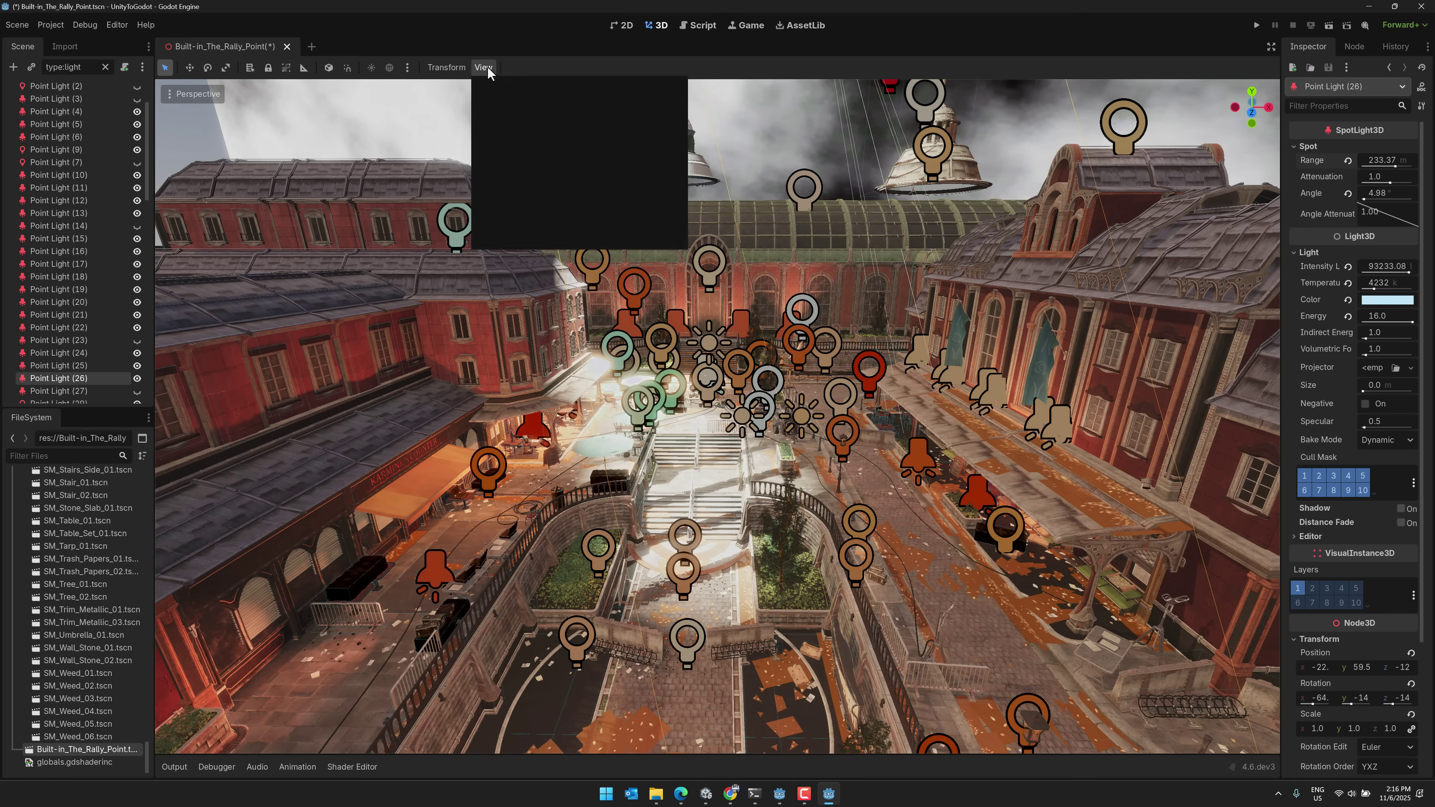
{"action": "mouse_move", "coordinate": [543, 172]}
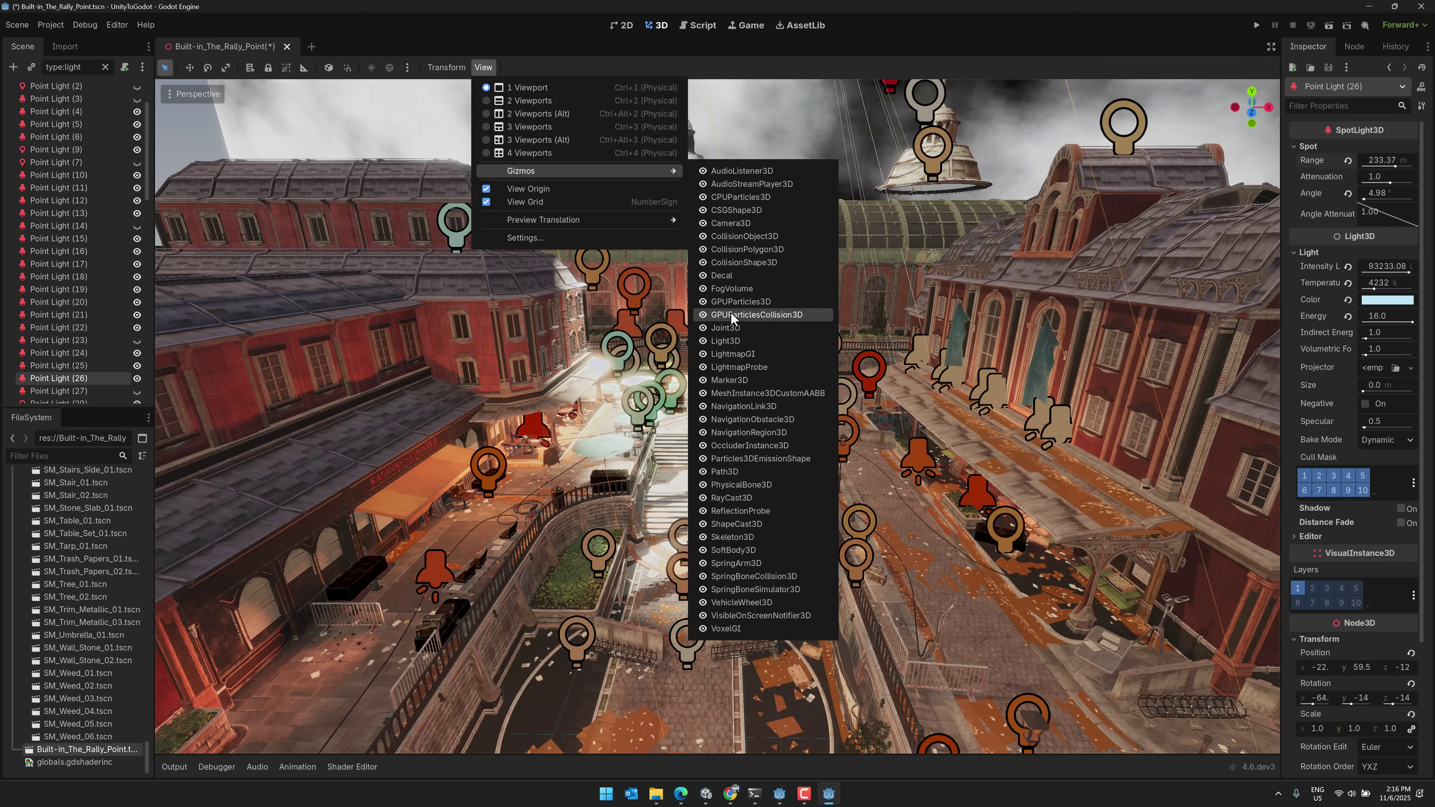
{"action": "left_click", "coordinate": [735, 339]}
{"action": "right_click_drag", "start_coordinate": [874, 361], "coordinate": [817, 324]}
{"action": "key", "text": "alt+Tab"}
{"action": "key", "text": "alt+Tab"}
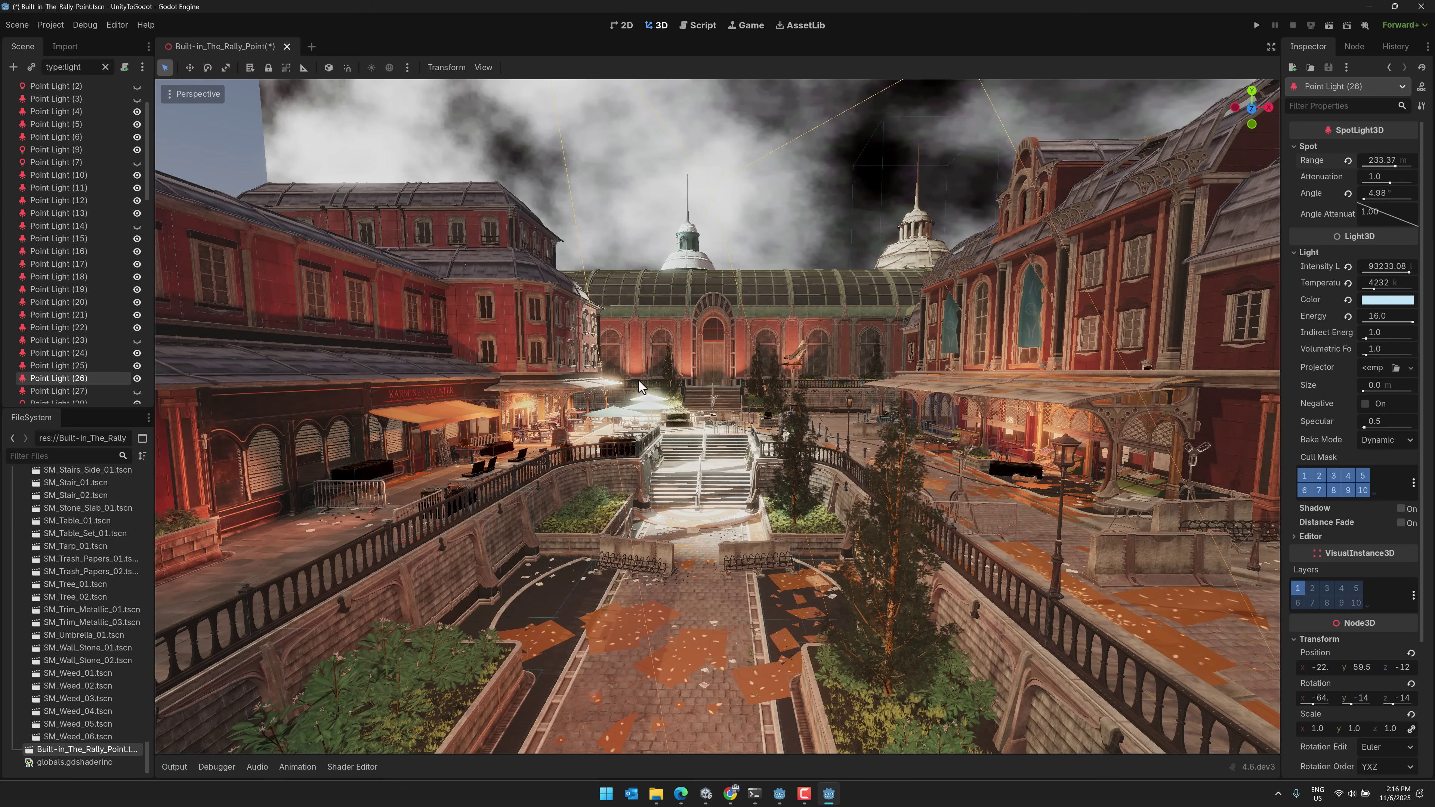
{"action": "left_click", "coordinate": [730, 794]}
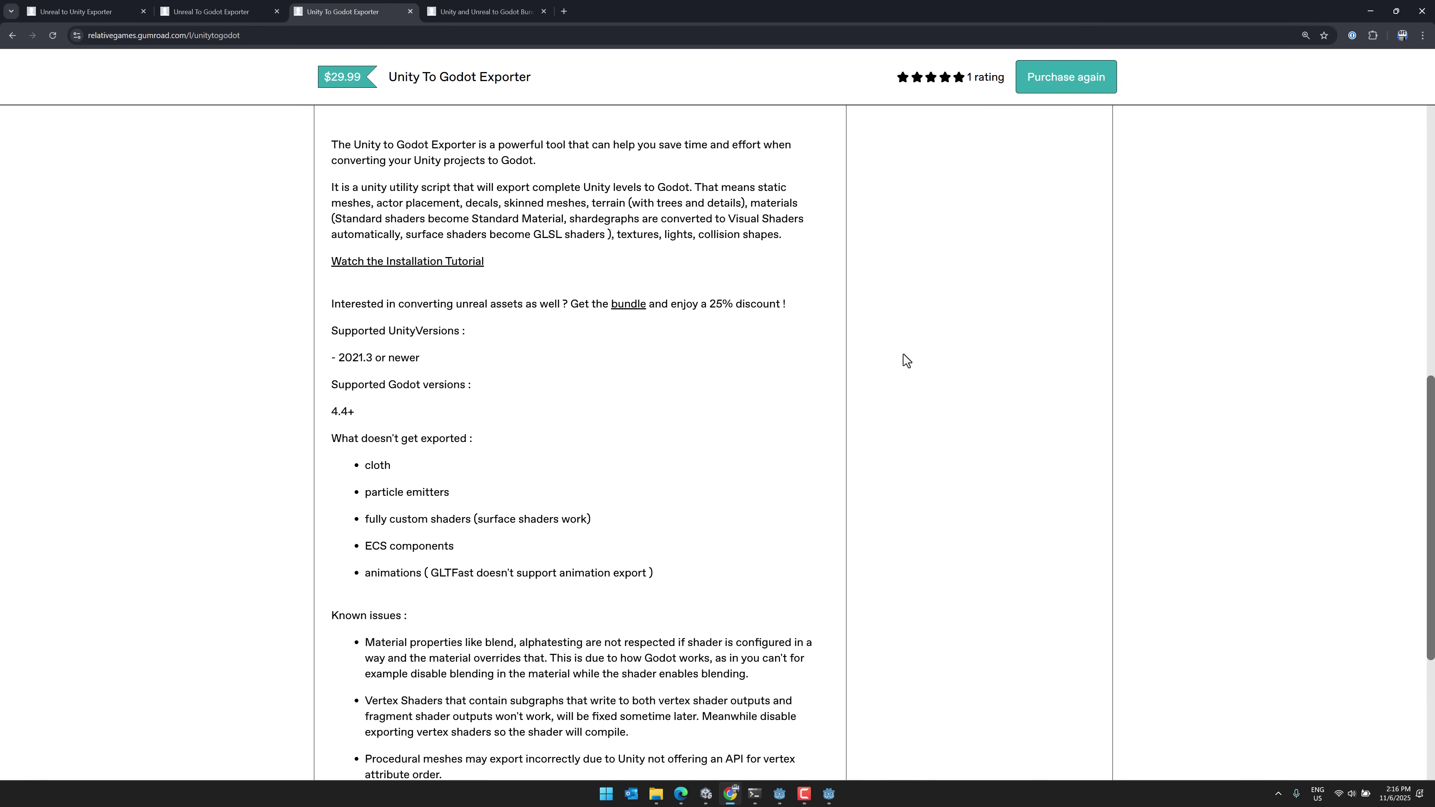
{"action": "scroll", "coordinate": [589, 421], "scroll_direction": "down", "scroll_amount": 1}
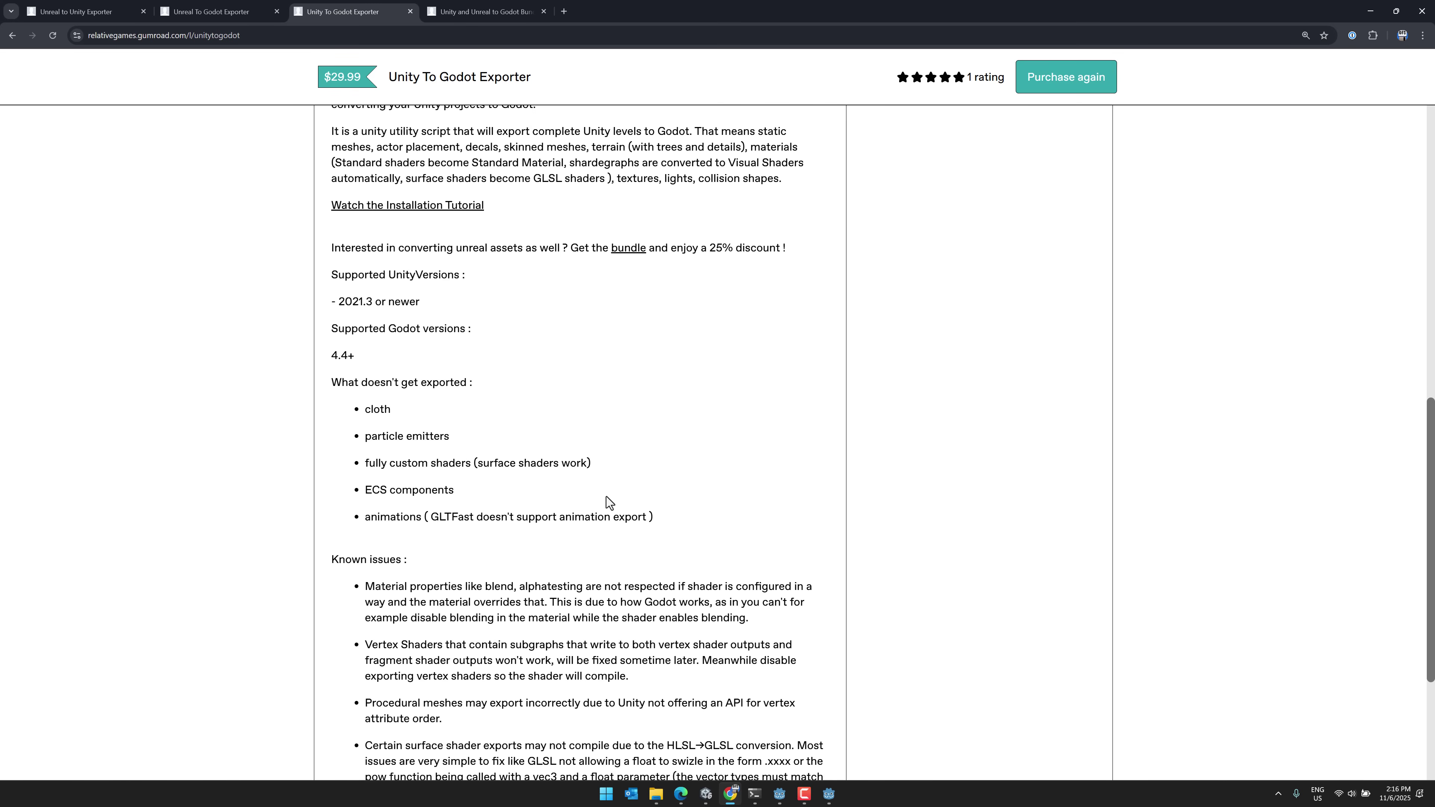
{"action": "scroll", "coordinate": [654, 481], "scroll_direction": "up", "scroll_amount": 3}
{"action": "scroll", "coordinate": [655, 481], "scroll_direction": "up", "scroll_amount": 6}
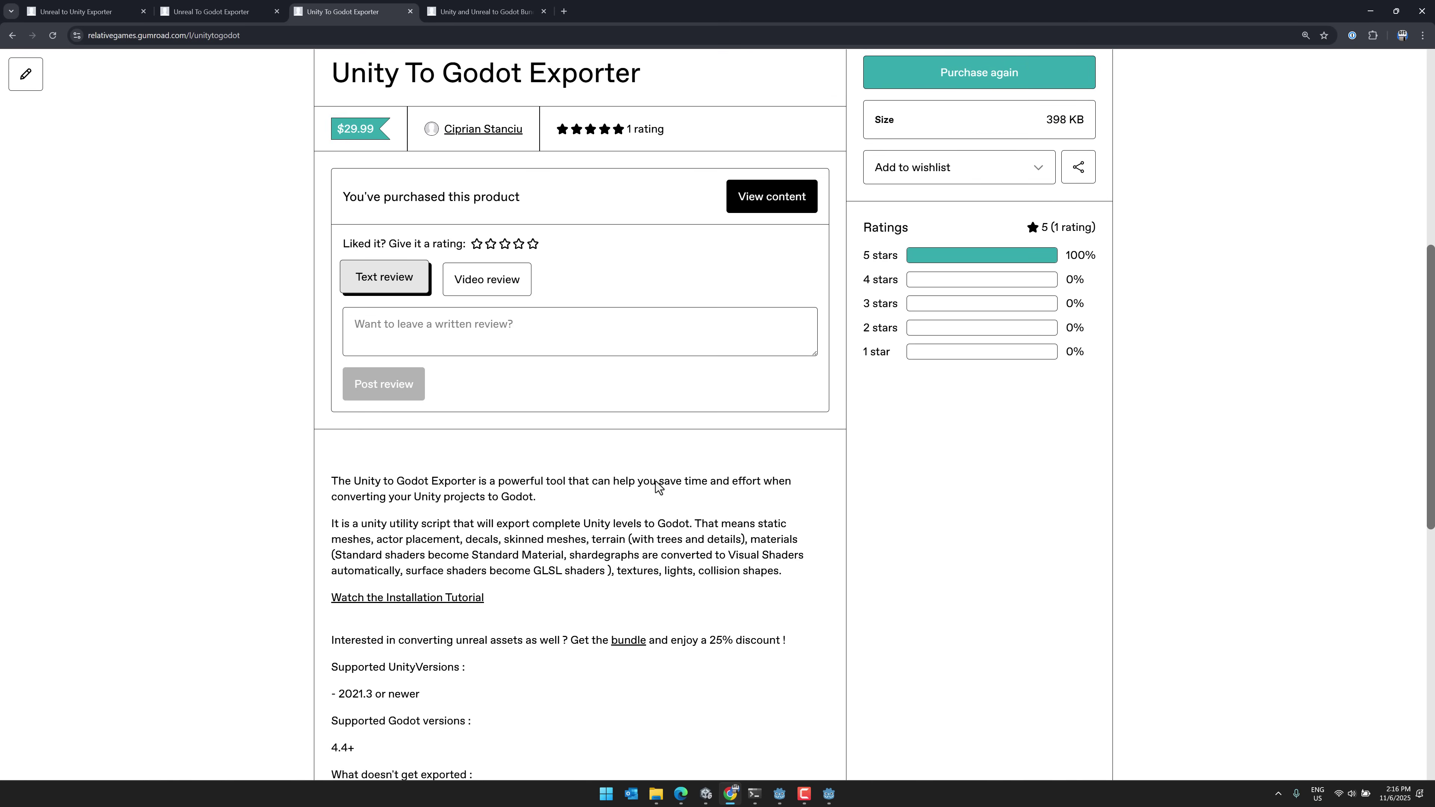
{"action": "scroll", "coordinate": [655, 481], "scroll_direction": "up", "scroll_amount": 5}
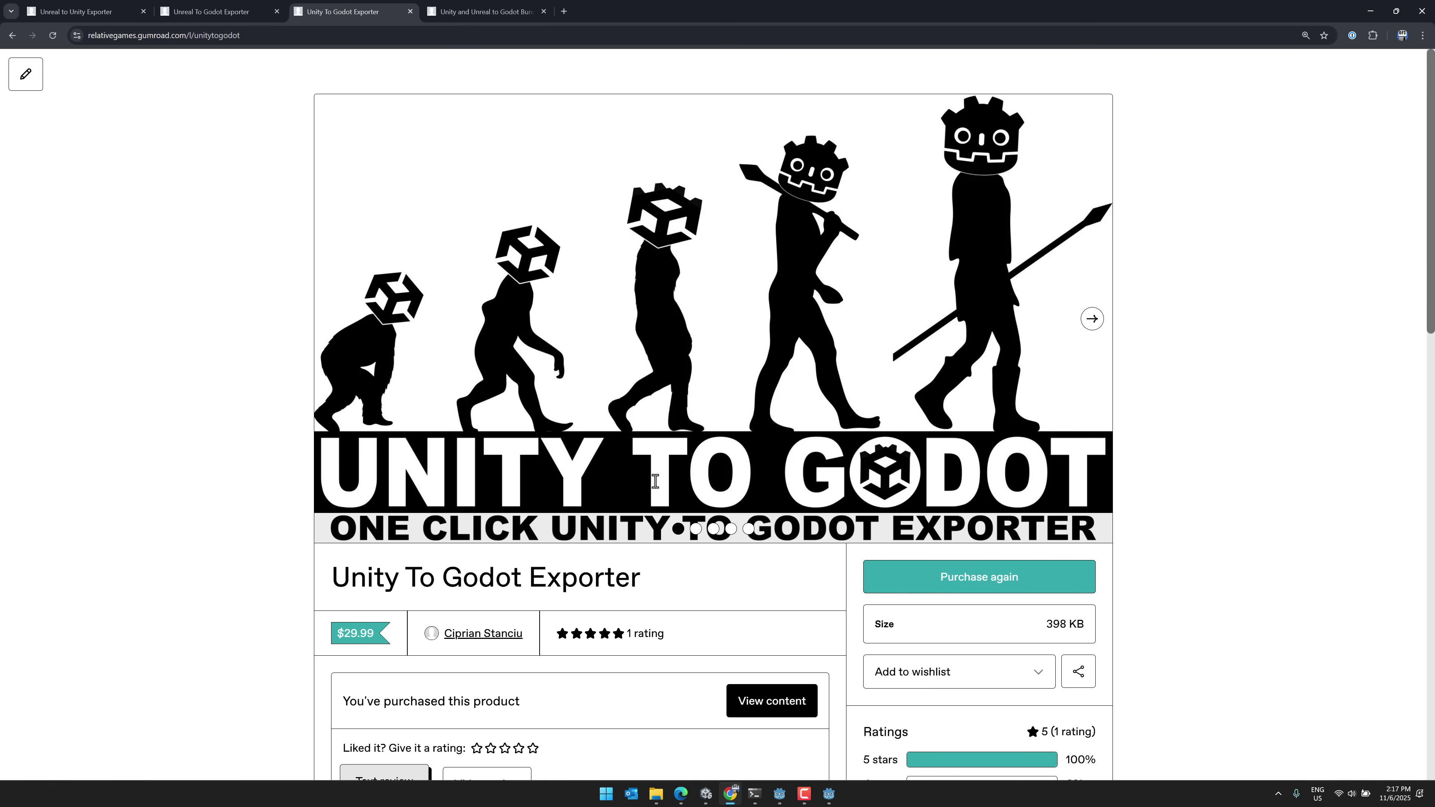
{"action": "key", "text": "alt+Tab"}
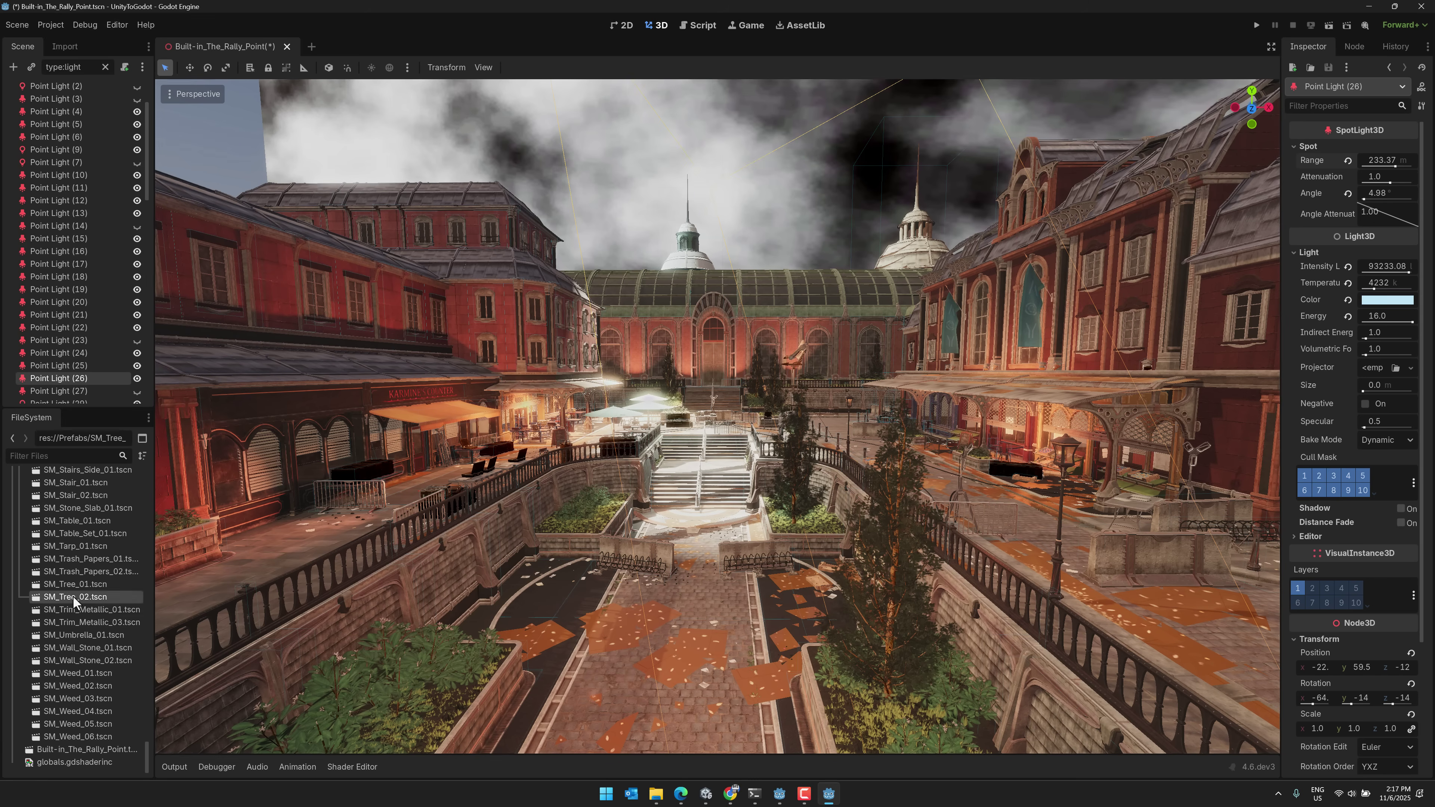
- Drop SM_Tree_01, SM_Tree_02, SM_Umbrella_01 and SM_Wall_Stone_02 into the plaza beside the stairs
{"action": "left_click_drag", "start_coordinate": [73, 595], "coordinate": [635, 666]}
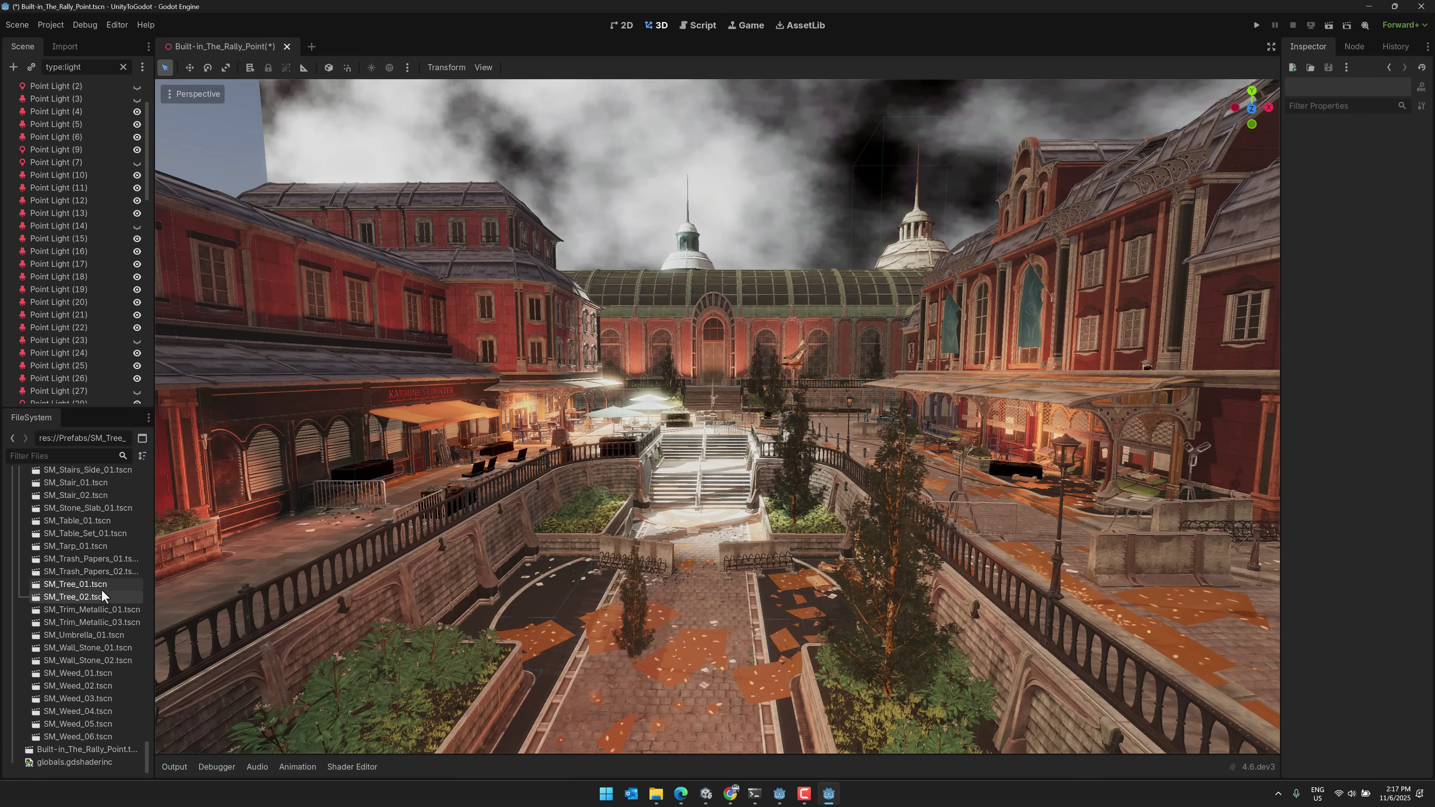
{"action": "left_click_drag", "start_coordinate": [101, 595], "coordinate": [686, 636]}
{"action": "left_click", "coordinate": [90, 636]}
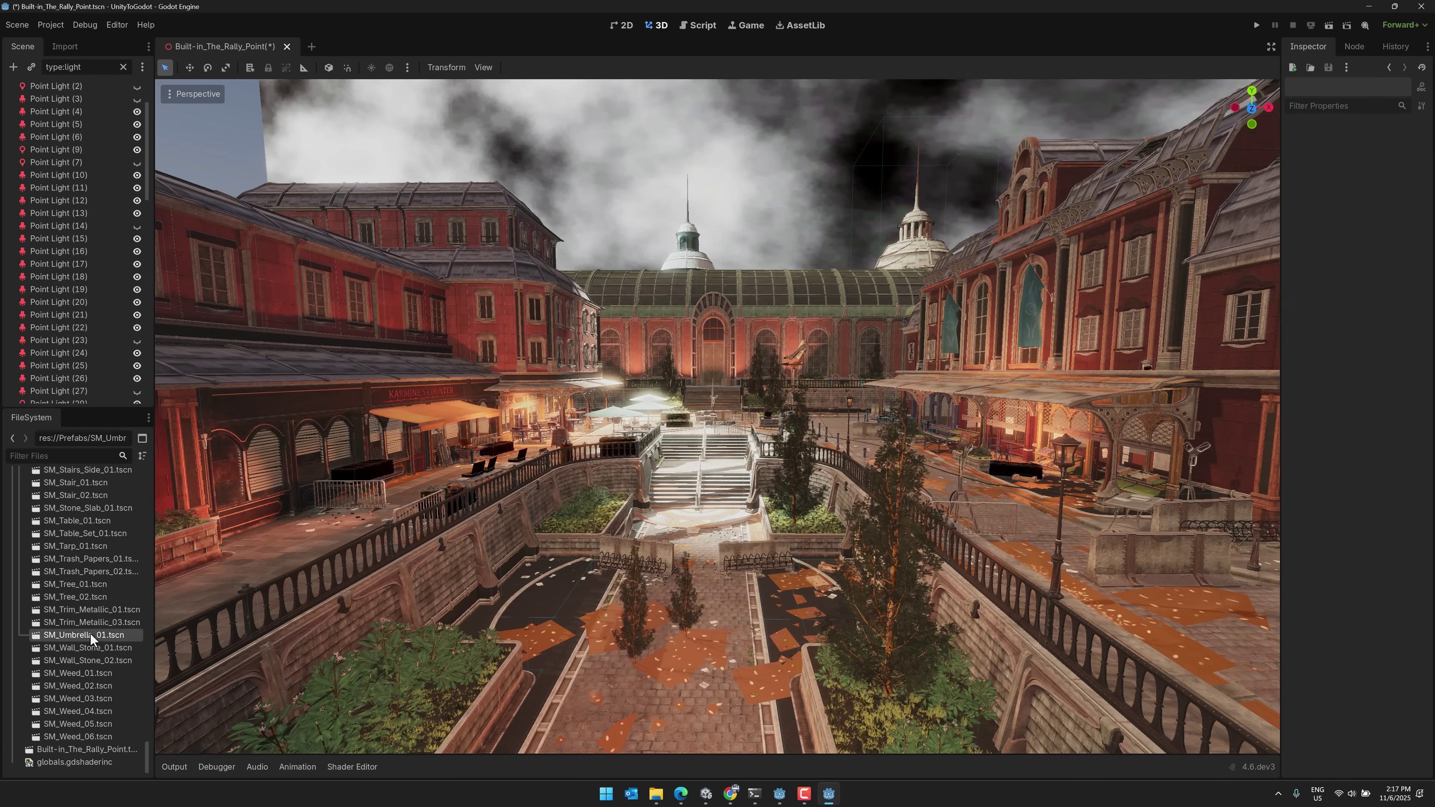
{"action": "left_click_drag", "start_coordinate": [90, 636], "coordinate": [601, 686]}
{"action": "left_click_drag", "start_coordinate": [88, 661], "coordinate": [690, 500]}
{"action": "key", "text": "alt+Tab"}
{"action": "key", "text": "alt+Tab"}
- Scroll to 'What doesn't get exported' and highlight cloth, particle emitters, custom shaders and ECS components
{"action": "key", "text": "alt+Tab"}
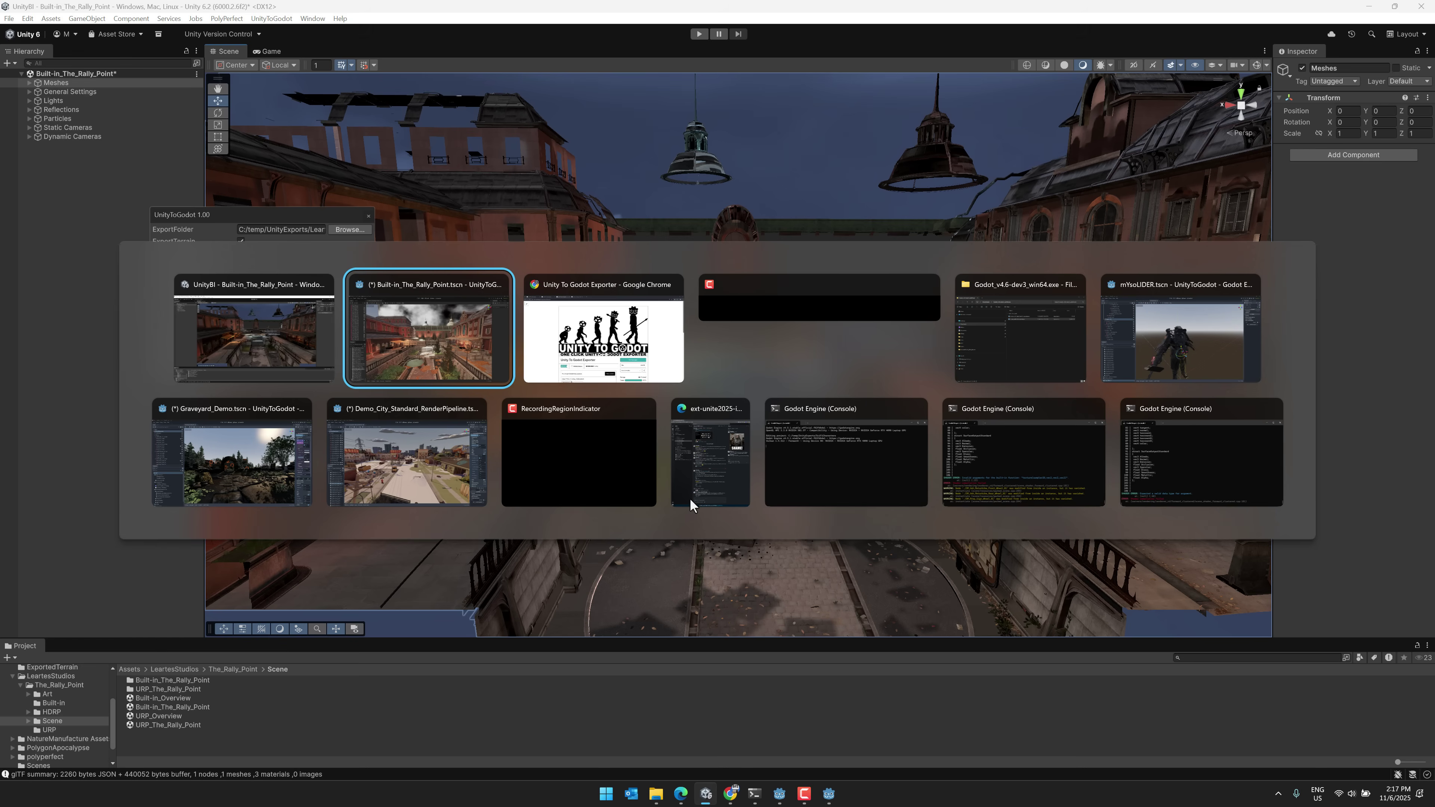
{"action": "key", "text": "alt+Tab"}
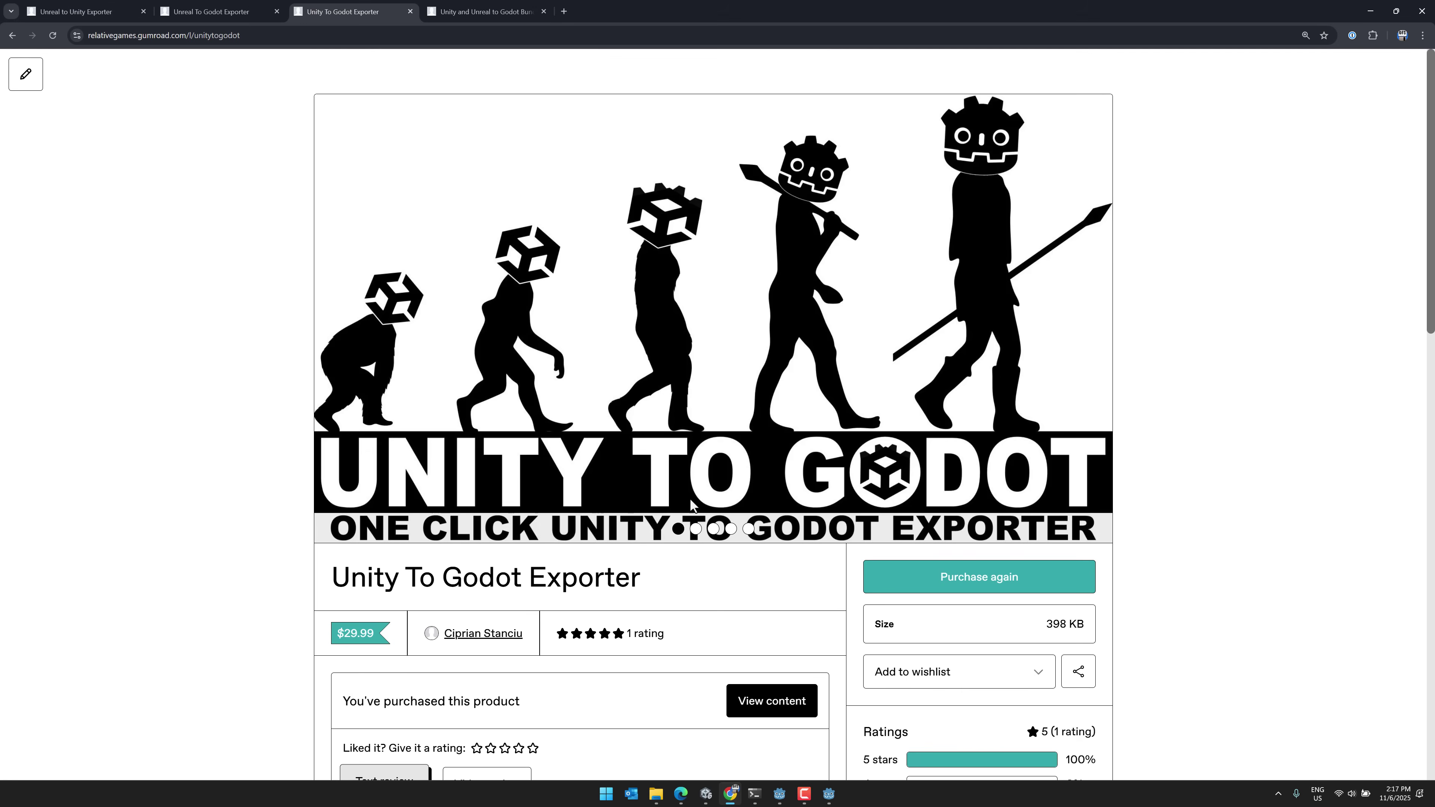
{"action": "scroll", "coordinate": [734, 419], "scroll_direction": "down", "scroll_amount": 5}
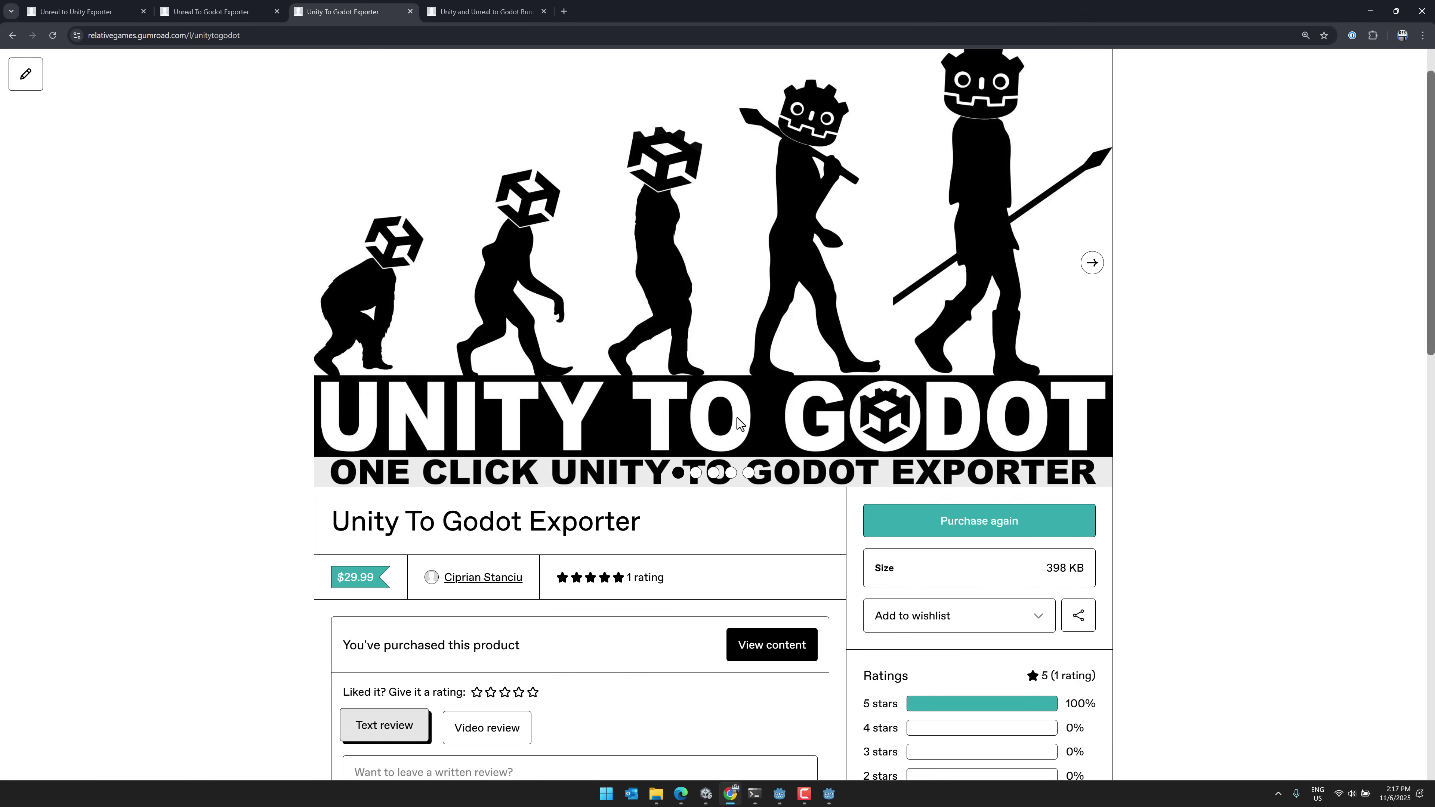
{"action": "scroll", "coordinate": [733, 416], "scroll_direction": "down", "scroll_amount": 9}
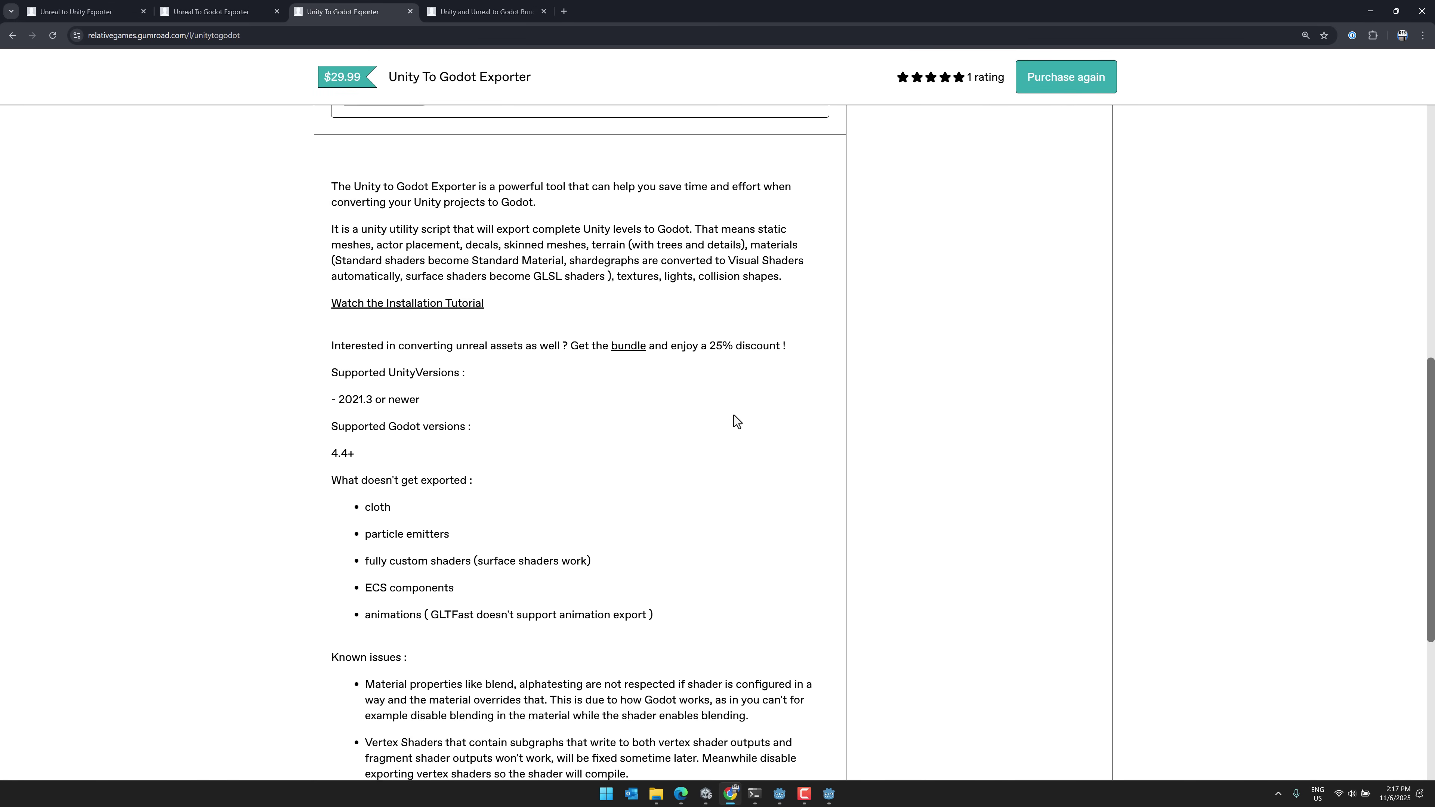
{"action": "scroll", "coordinate": [733, 415], "scroll_direction": "down", "scroll_amount": 1}
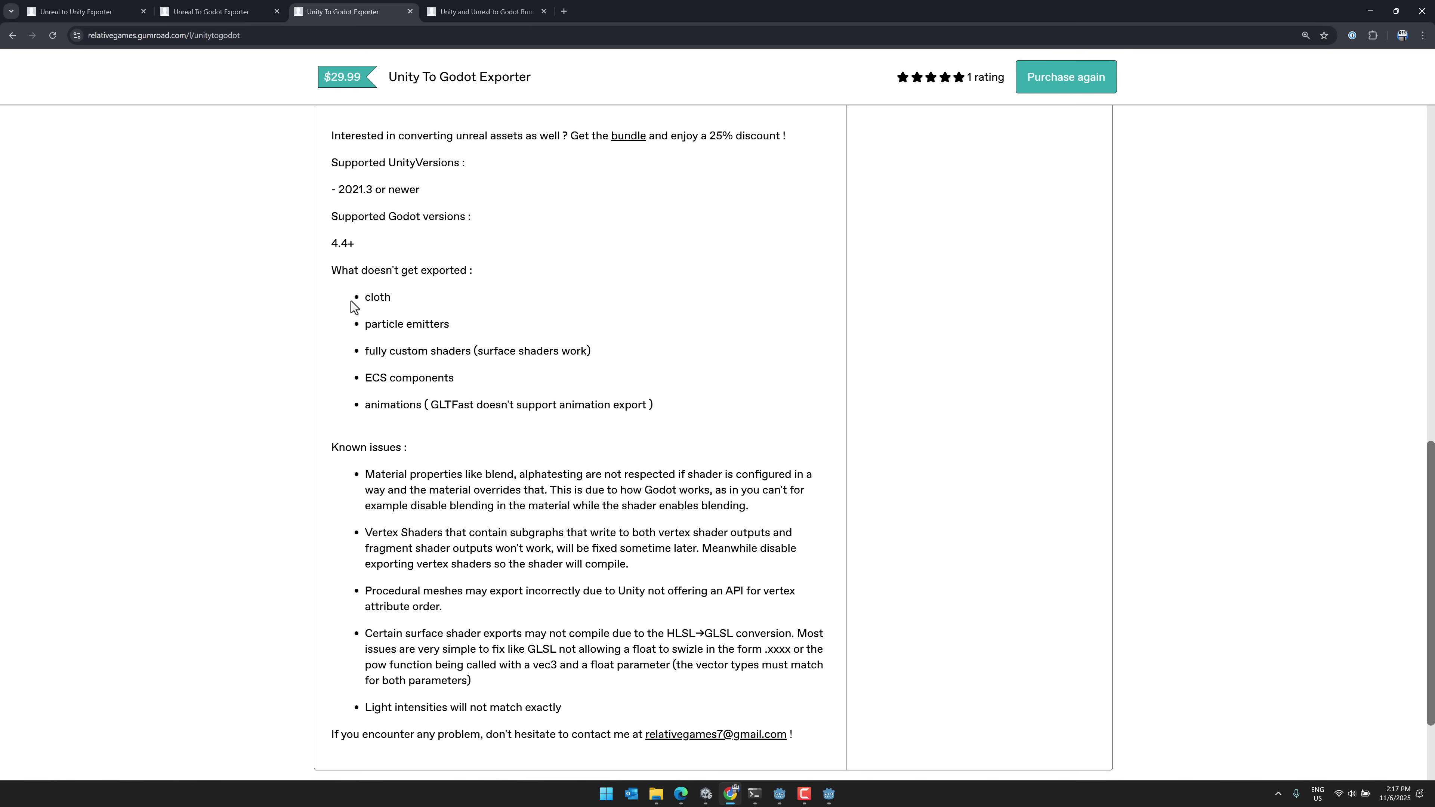
{"action": "left_click_drag", "start_coordinate": [365, 297], "coordinate": [537, 352]}
{"action": "left_click", "coordinate": [448, 294]}
{"action": "left_click", "coordinate": [456, 348]}
{"action": "left_click", "coordinate": [597, 357]}
{"action": "left_click_drag", "start_coordinate": [477, 382], "coordinate": [367, 380]}
{"action": "left_click", "coordinate": [368, 390]}
- Highlight the Known issues list, including the Light intensities issue
{"action": "scroll", "coordinate": [523, 394], "scroll_direction": "down", "scroll_amount": 1}
{"action": "left_click_drag", "start_coordinate": [538, 628], "coordinate": [374, 449]}
{"action": "left_click", "coordinate": [373, 449]}
{"action": "left_click_drag", "start_coordinate": [572, 651], "coordinate": [355, 645]}
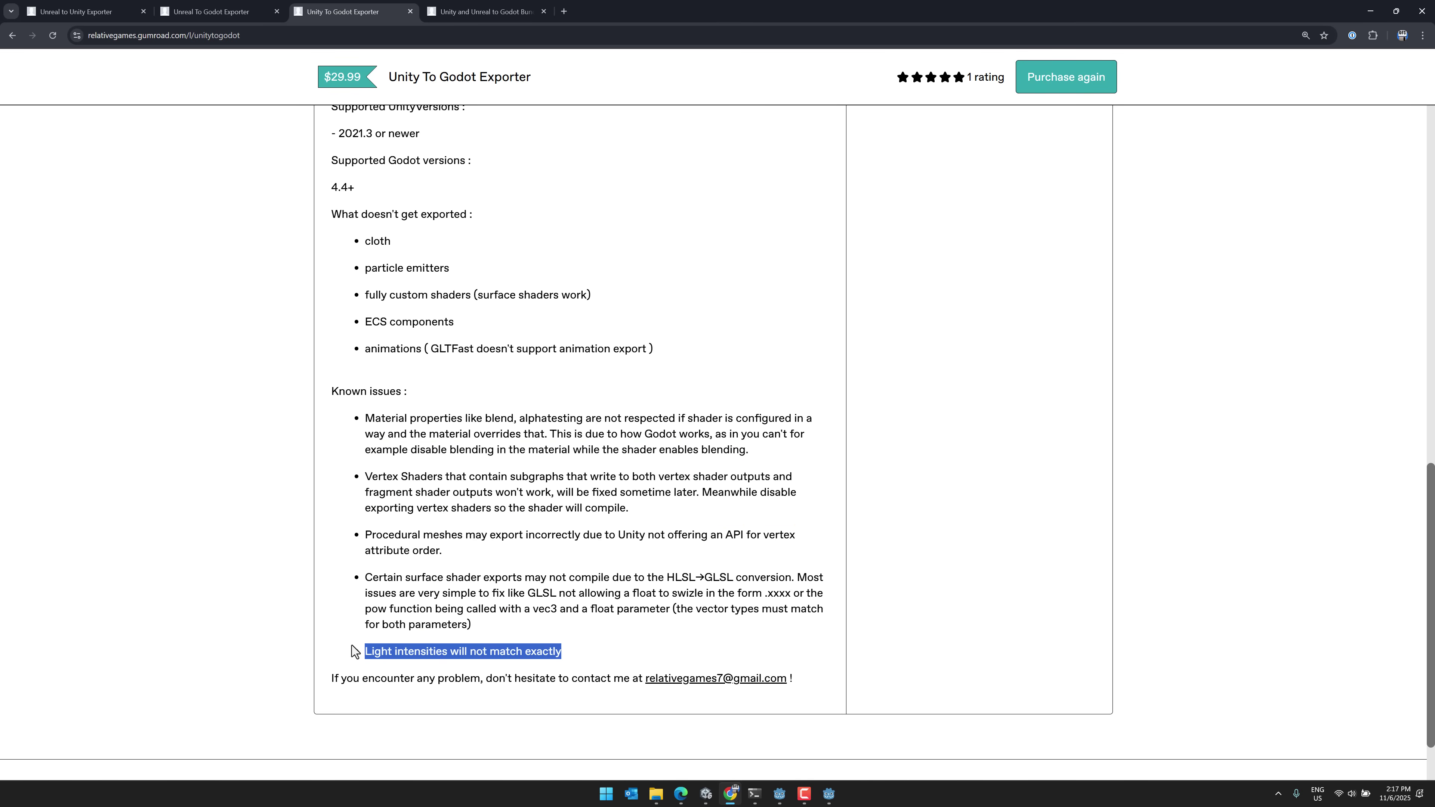
{"action": "left_click", "coordinate": [354, 651]}
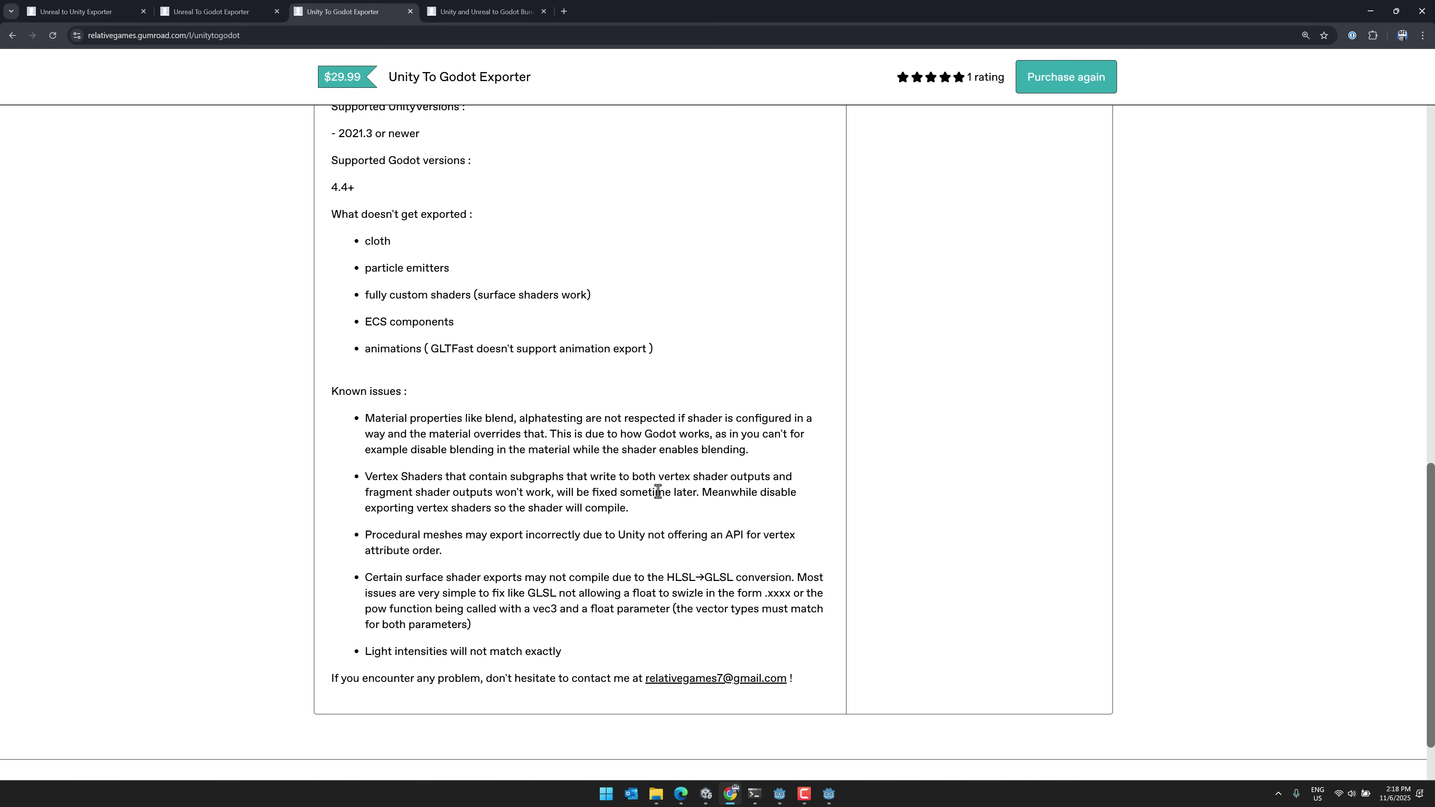
- Fly over the Graveyard demo, then switch to the Rally Point window and fly across the plaza
{"action": "mouse_move", "coordinate": [783, 791]}
{"action": "left_click", "coordinate": [663, 741]}
{"action": "right_click_drag", "start_coordinate": [663, 741], "coordinate": [804, 557]}
{"action": "key", "text": "alt+Tab"}
{"action": "key", "text": "Tab"}
{"action": "key", "text": "alt+Tab"}
{"action": "key", "text": "Tab"}
{"action": "key", "text": "Tab"}
{"action": "right_click_drag", "start_coordinate": [759, 524], "coordinate": [739, 509]}
- Bring up the mYsoLIDER window and open the Dystopia_Soldiers_Demo scene to fly through the soldiers
{"action": "key", "text": "alt+Tab"}
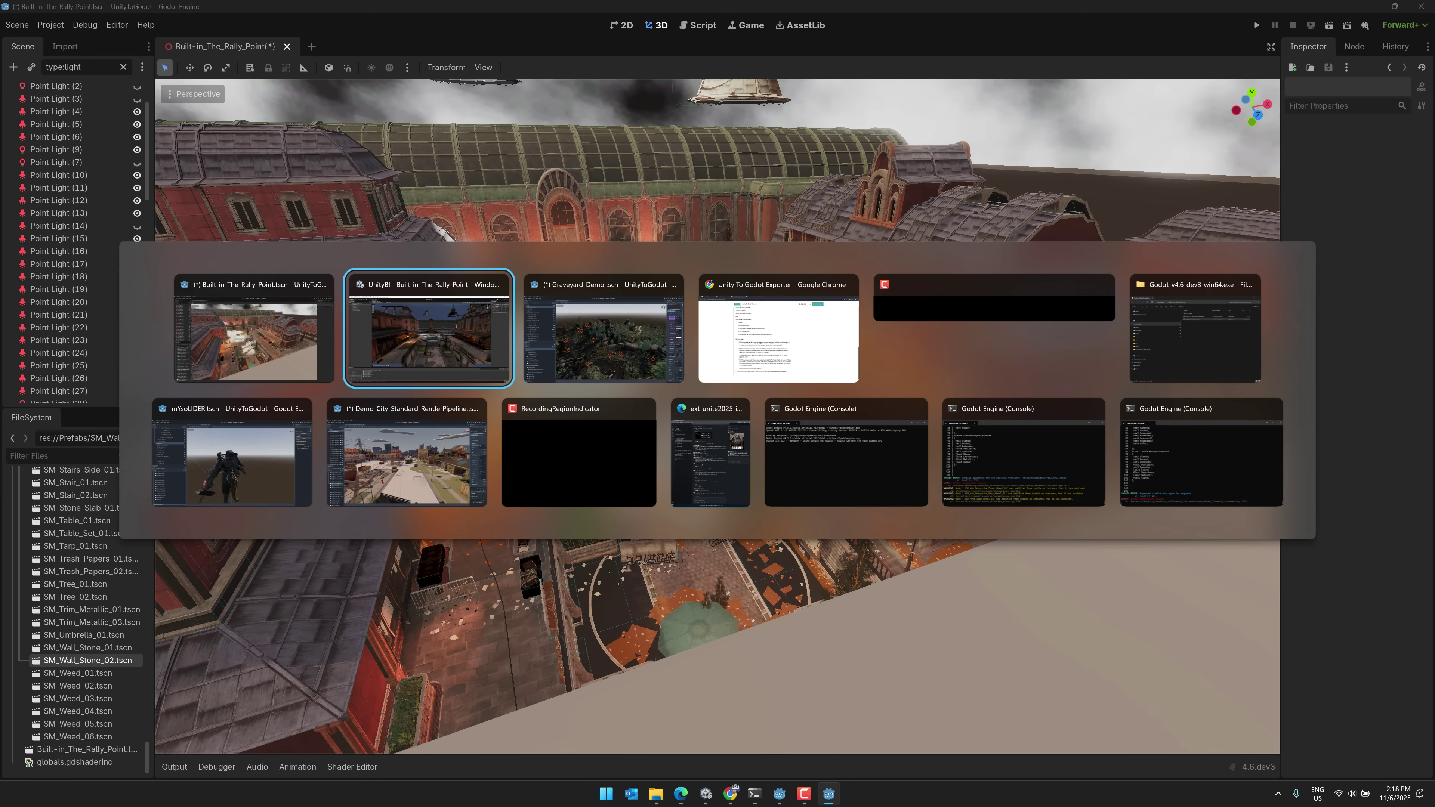
{"action": "key", "text": "Tab"}
{"action": "key", "text": "Tab"}
{"action": "key", "text": "Tab"}
{"action": "key", "text": "Tab"}
{"action": "key", "text": "Tab"}
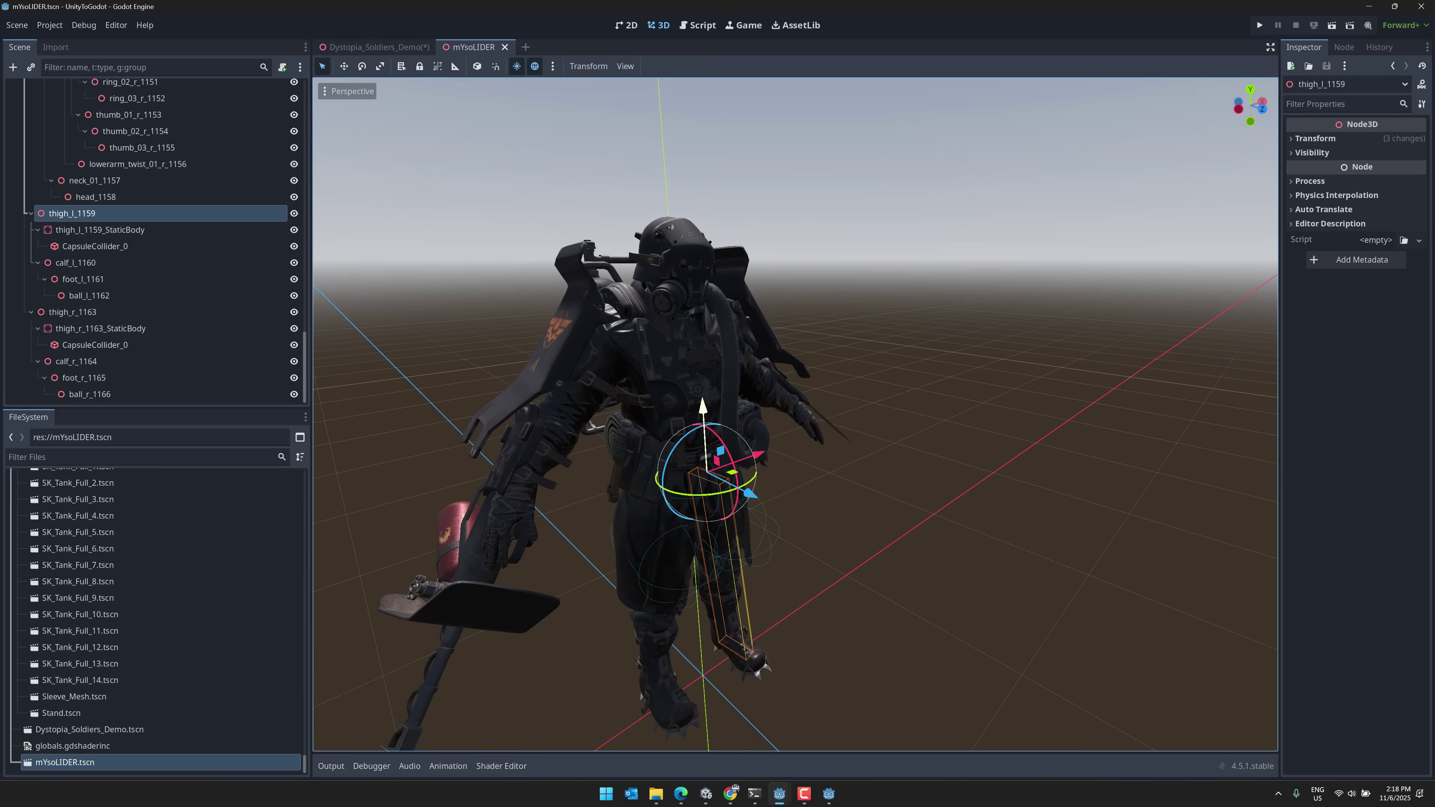
{"action": "left_click", "coordinate": [391, 48]}
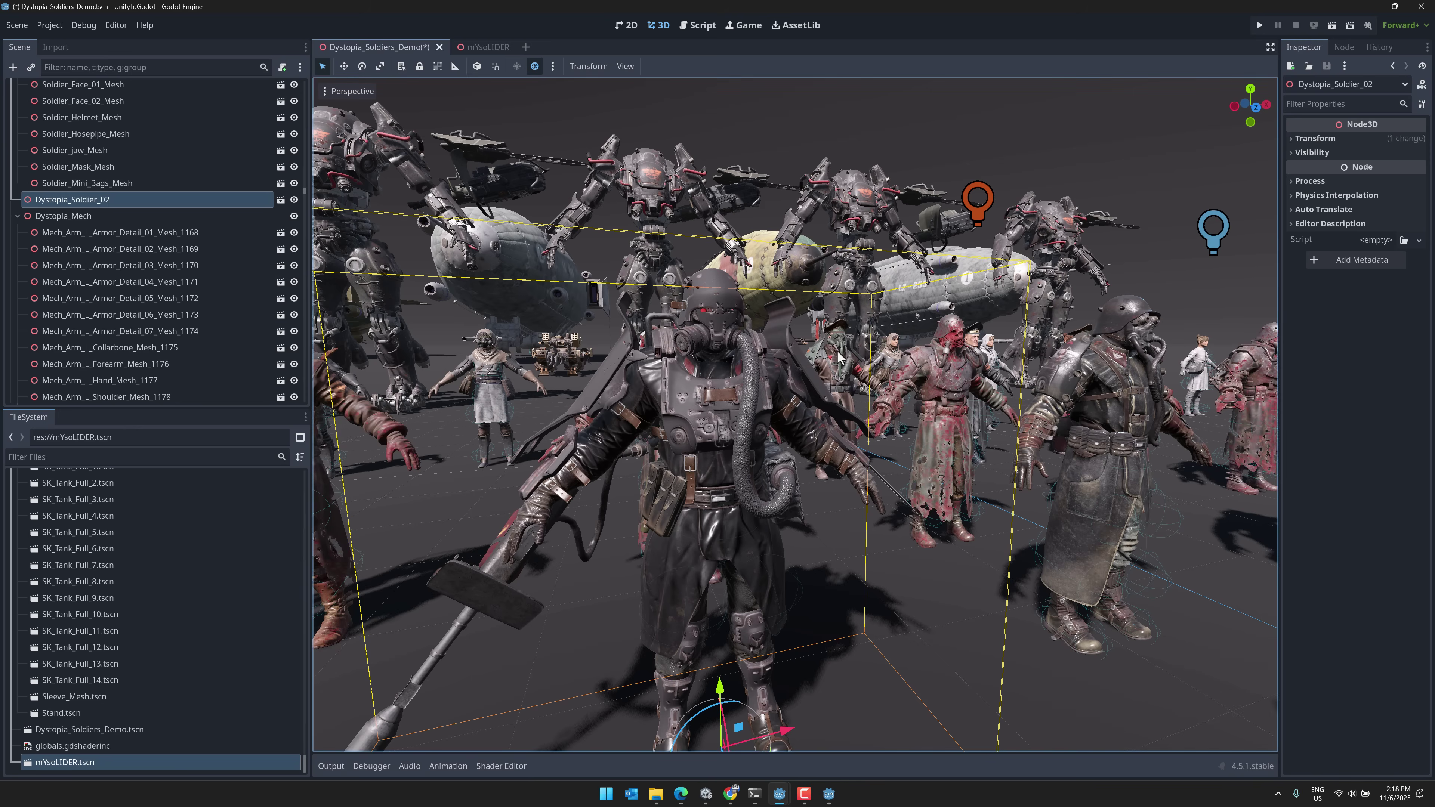
{"action": "right_click_drag", "start_coordinate": [838, 356], "coordinate": [860, 358]}
- In the city demo, fly across the city and drop SM_Env_Bridge_01.tscn into the scene
{"action": "key", "text": "alt+Tab"}
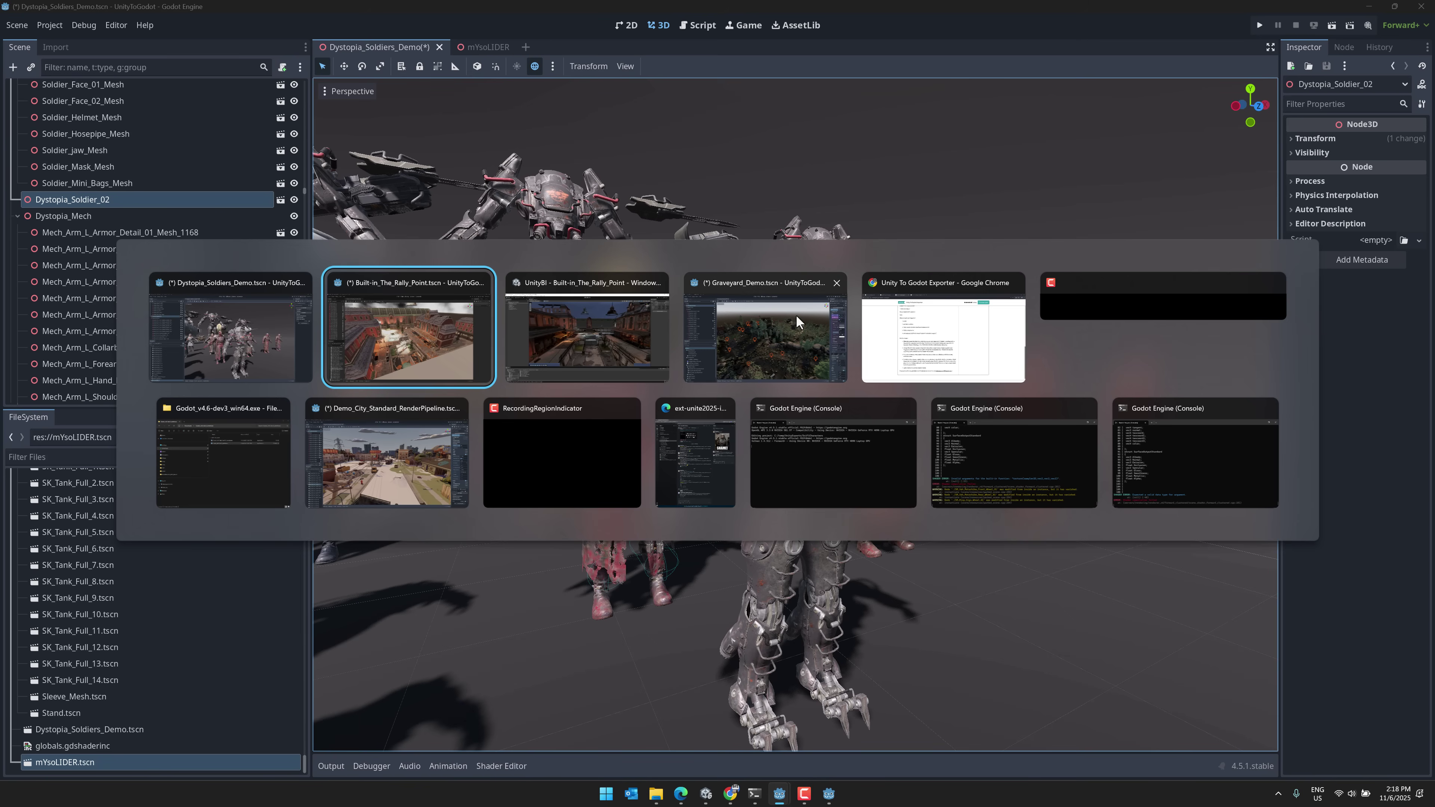
{"action": "left_click", "coordinate": [401, 447]}
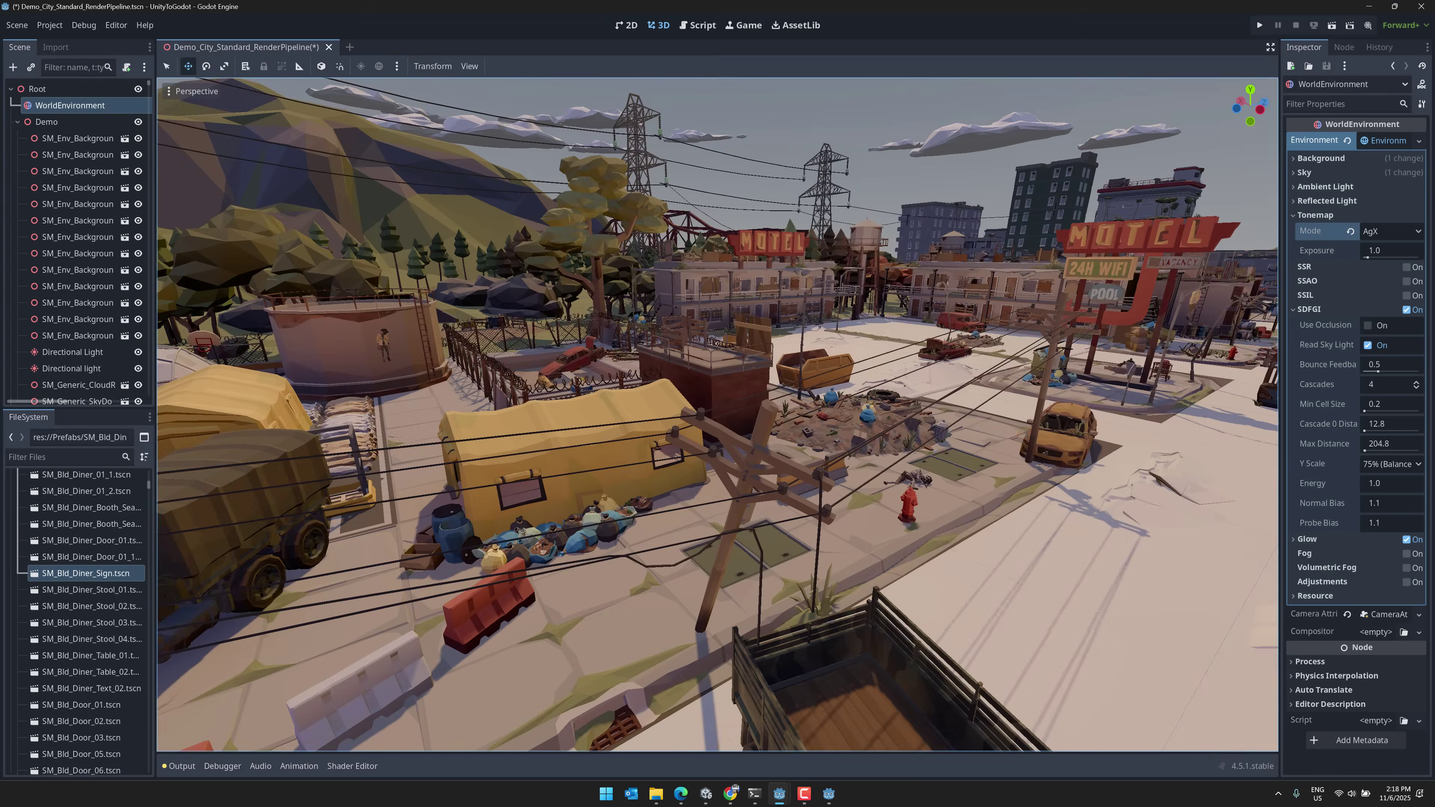
{"action": "right_click_drag", "start_coordinate": [401, 447], "coordinate": [439, 451]}
{"action": "scroll", "coordinate": [90, 542], "scroll_direction": "down", "scroll_amount": 15}
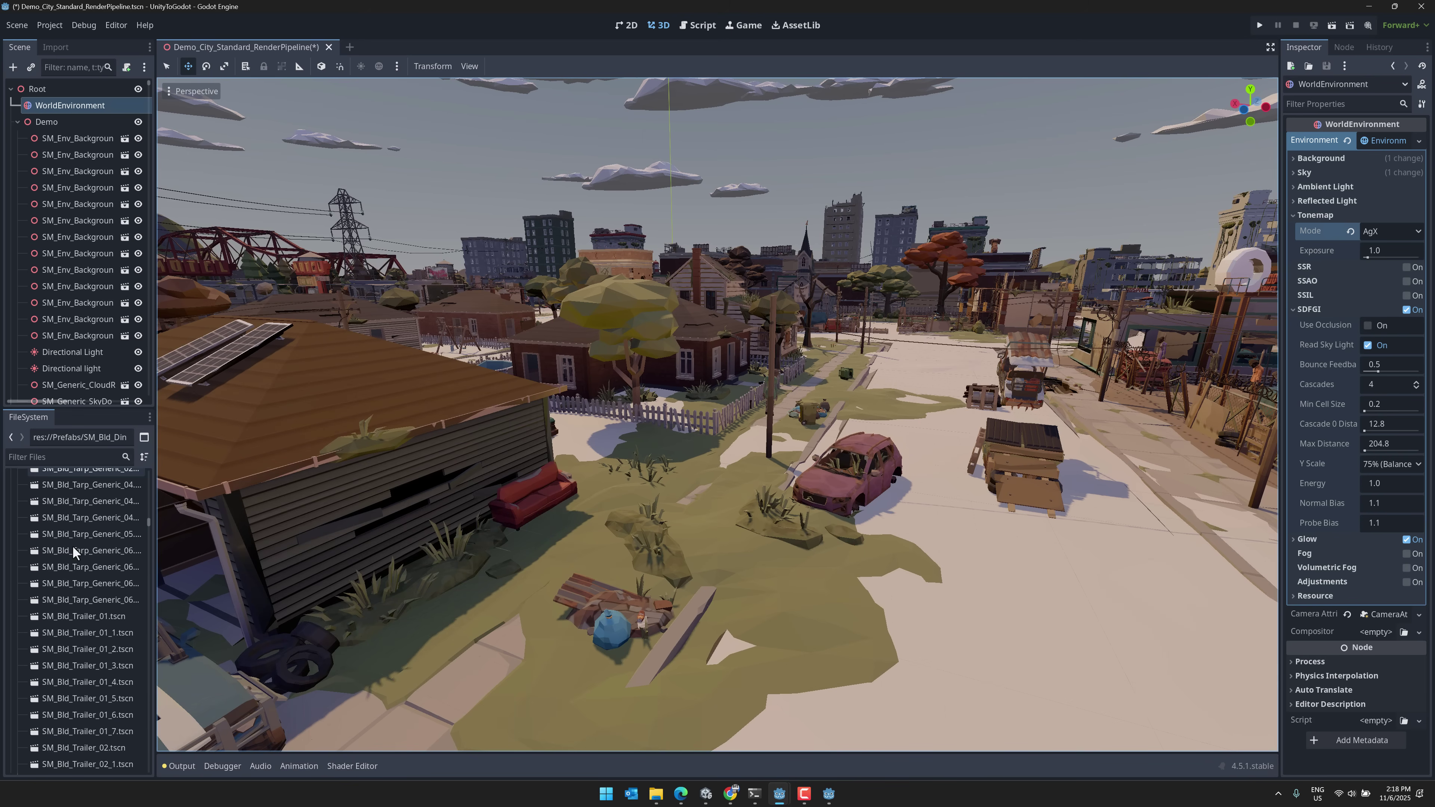
{"action": "scroll", "coordinate": [72, 545], "scroll_direction": "down", "scroll_amount": 10}
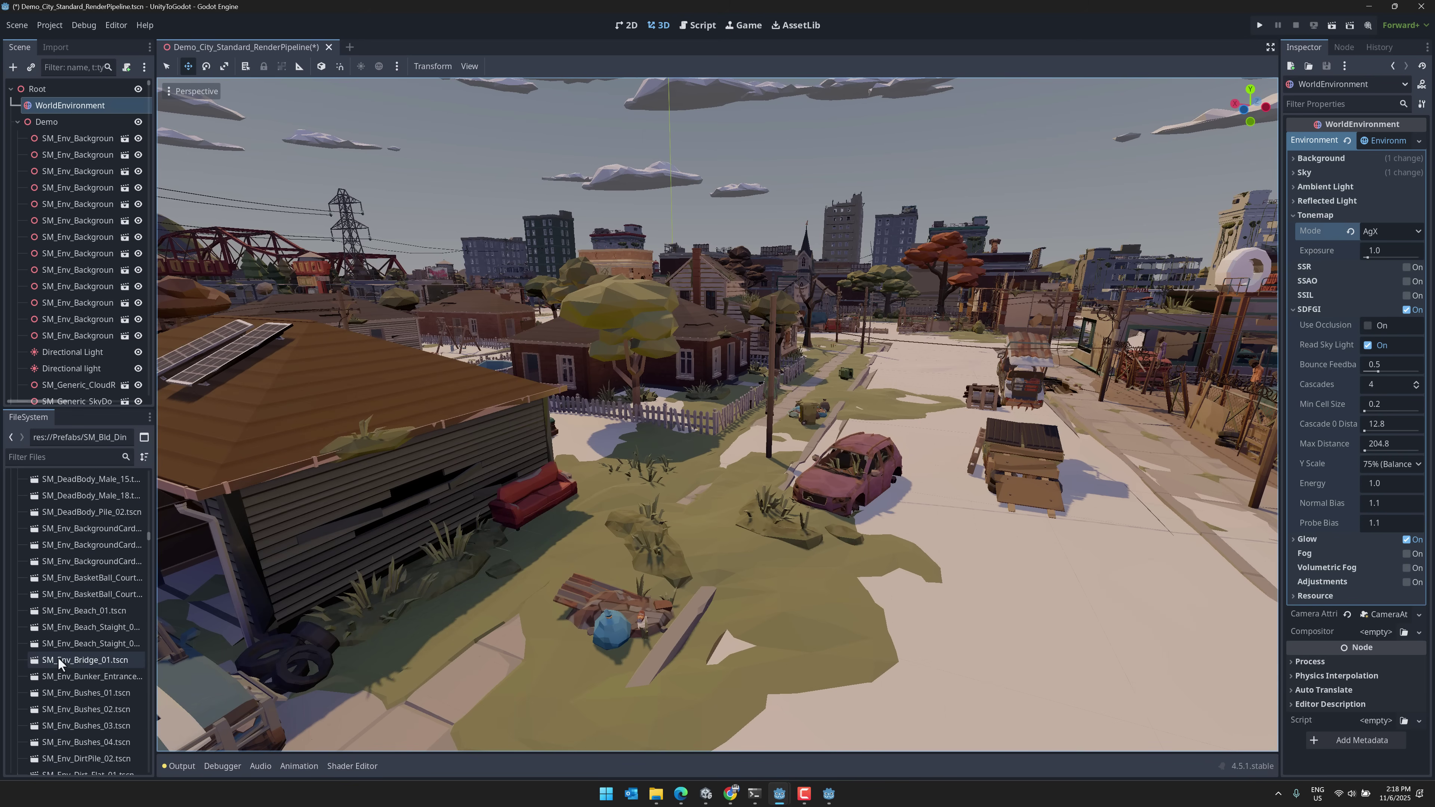
{"action": "left_click_drag", "start_coordinate": [57, 657], "coordinate": [537, 583]}
{"action": "right_click_drag", "start_coordinate": [538, 584], "coordinate": [544, 588]}
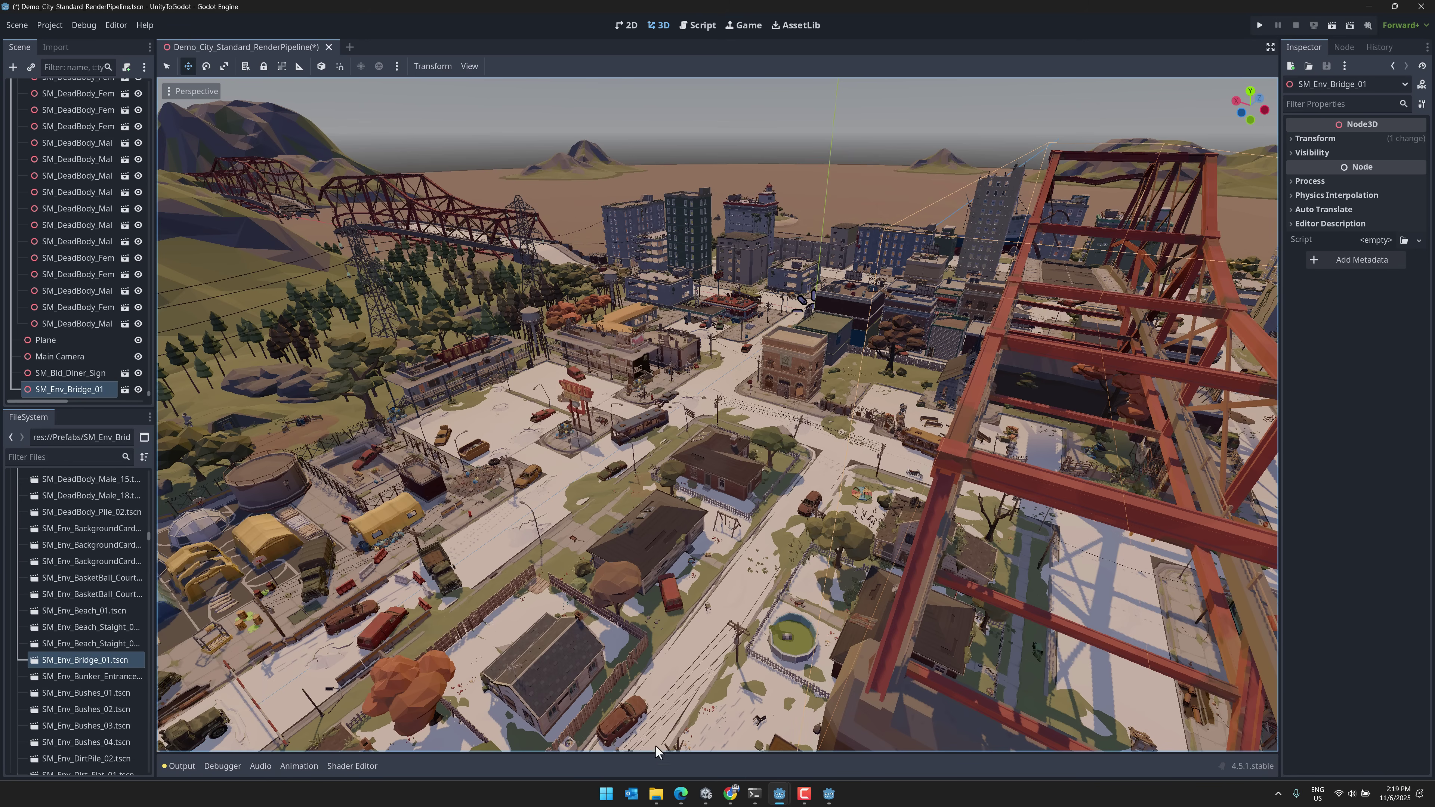
- Go from the exporter product page to the bundle tab and scroll to its $44.99 contents
{"action": "left_click", "coordinate": [730, 794]}
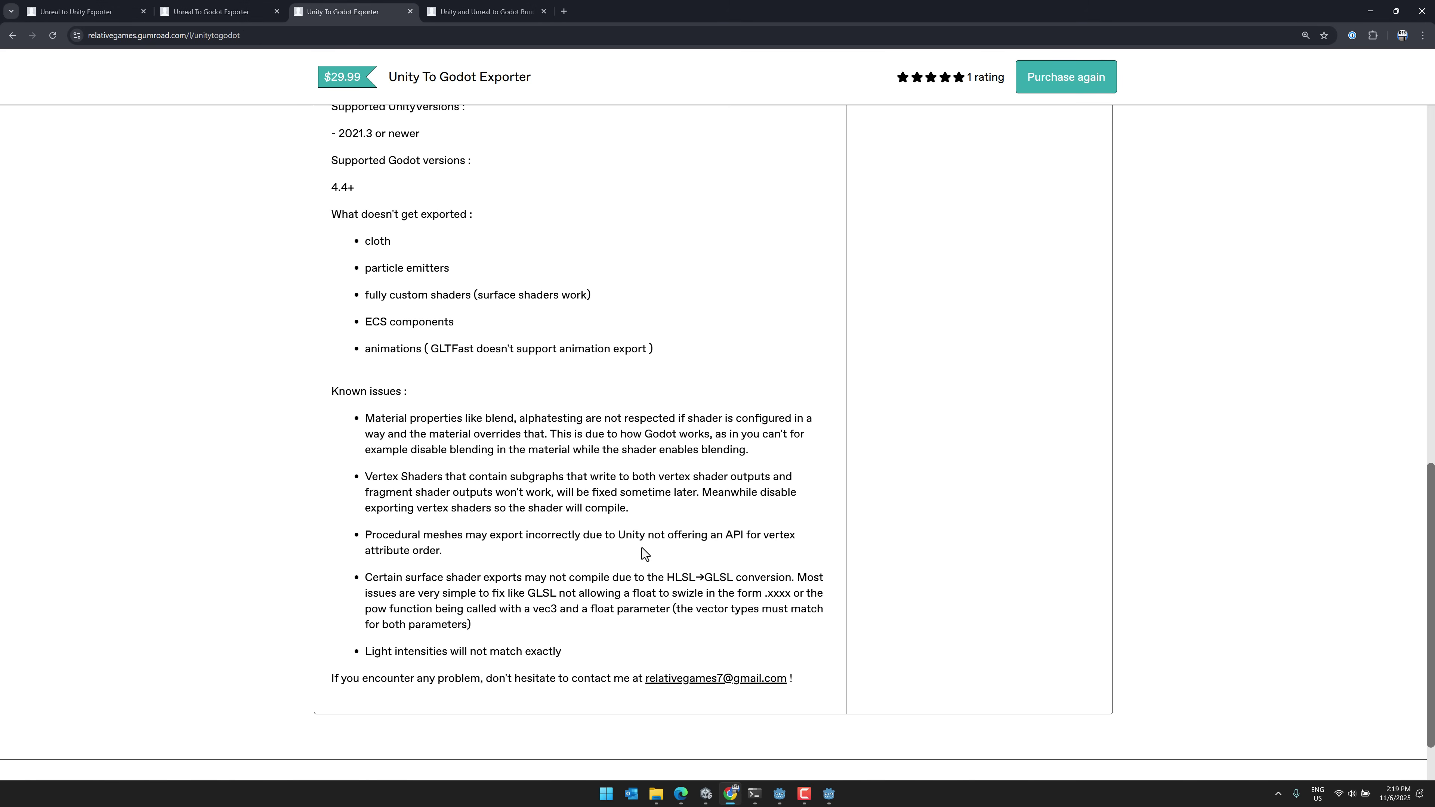
{"action": "scroll", "coordinate": [653, 541], "scroll_direction": "up", "scroll_amount": 15}
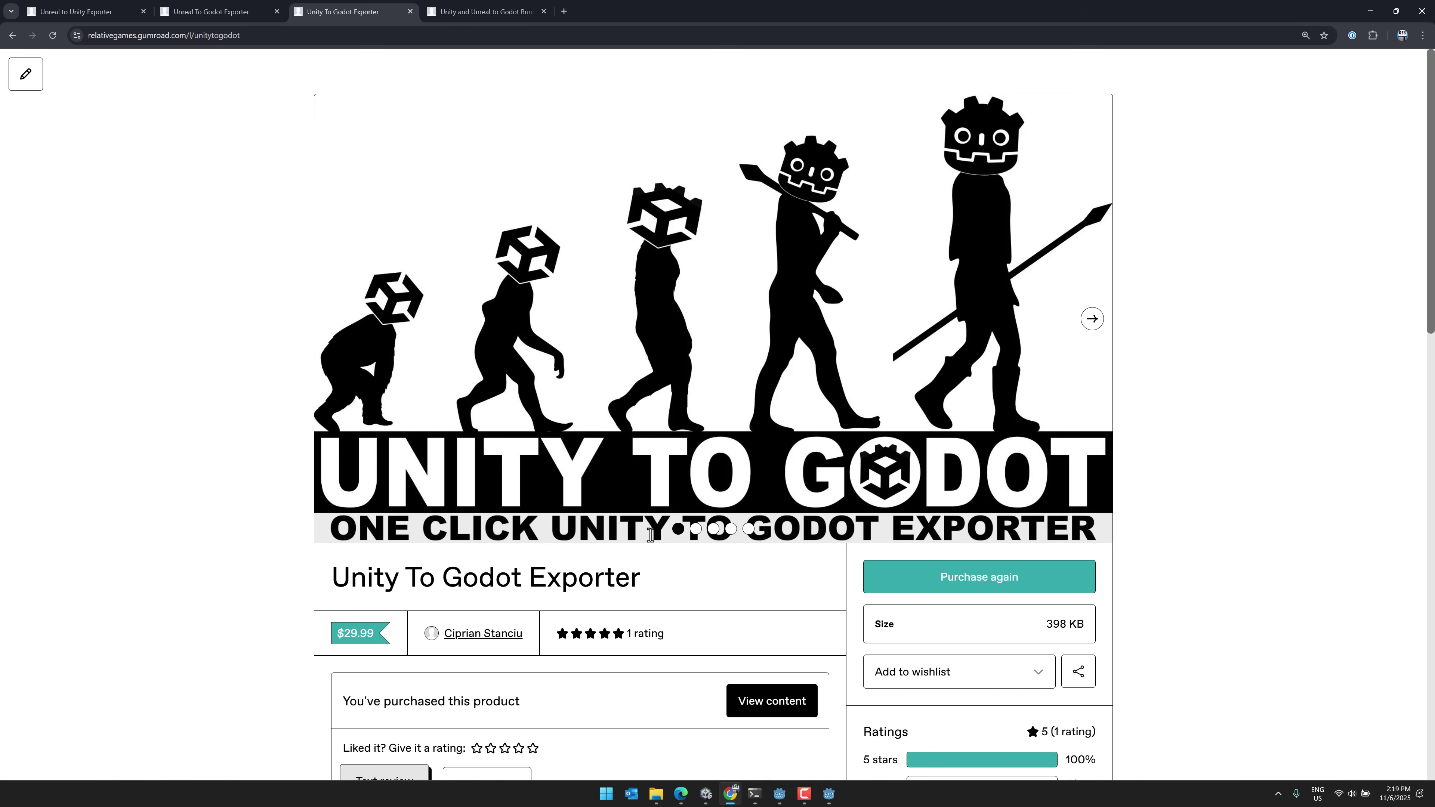
{"action": "scroll", "coordinate": [651, 535], "scroll_direction": "down", "scroll_amount": 2}
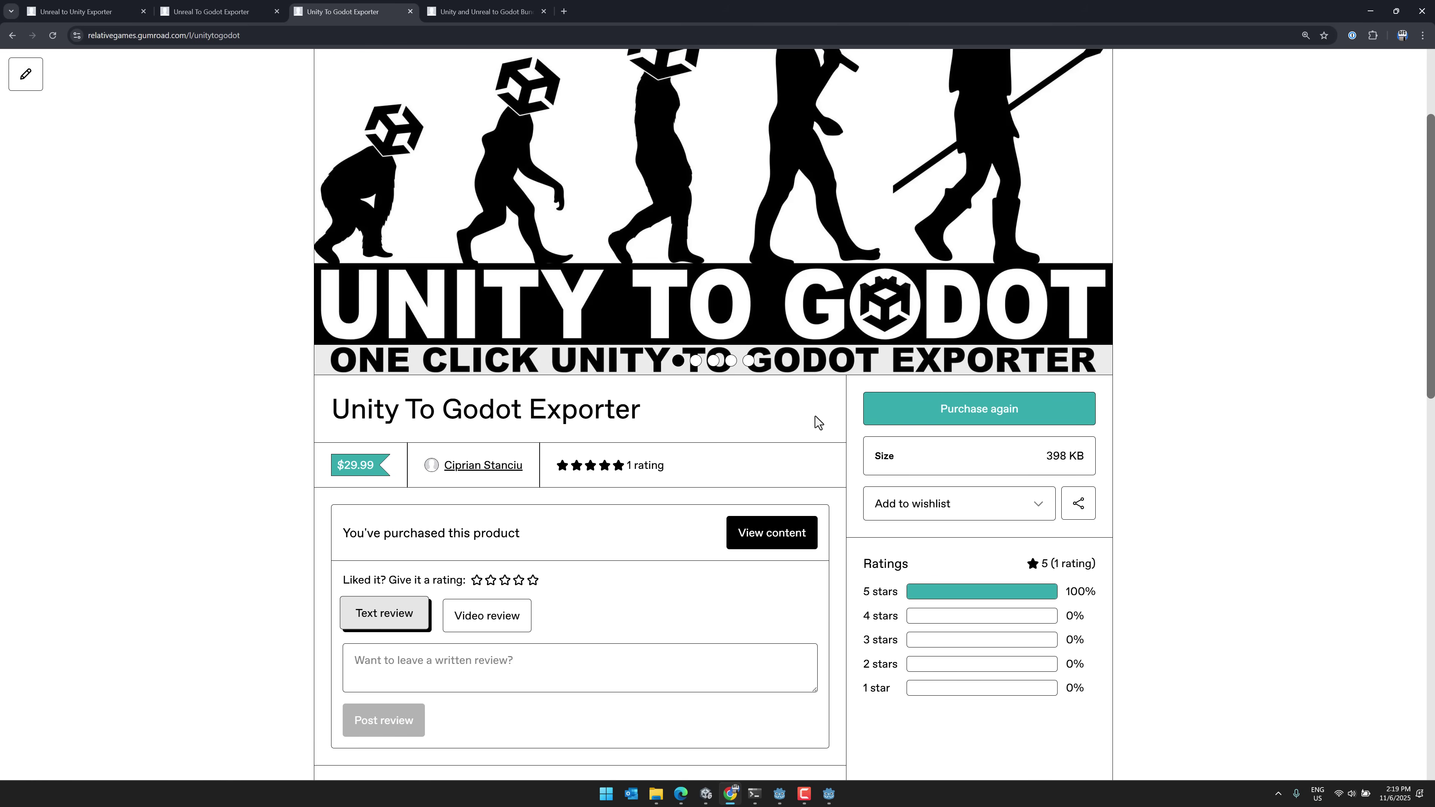
{"action": "scroll", "coordinate": [1187, 502], "scroll_direction": "up", "scroll_amount": 3}
{"action": "key", "text": "ctrl+Tab"}
{"action": "scroll", "coordinate": [739, 503], "scroll_direction": "down", "scroll_amount": 2}
{"action": "scroll", "coordinate": [739, 503], "scroll_direction": "down", "scroll_amount": 5}
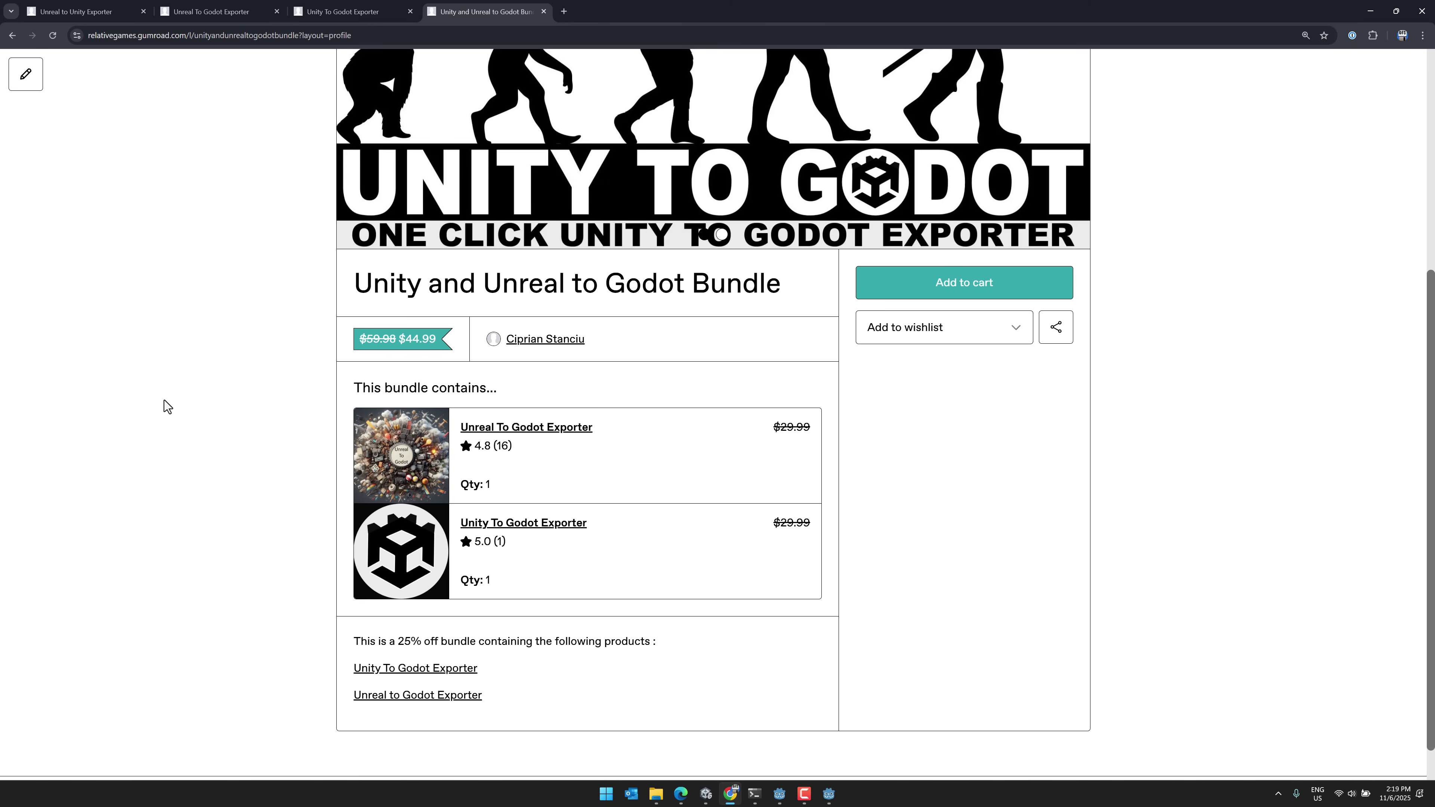
{"action": "scroll", "coordinate": [164, 401], "scroll_direction": "up", "scroll_amount": 5}
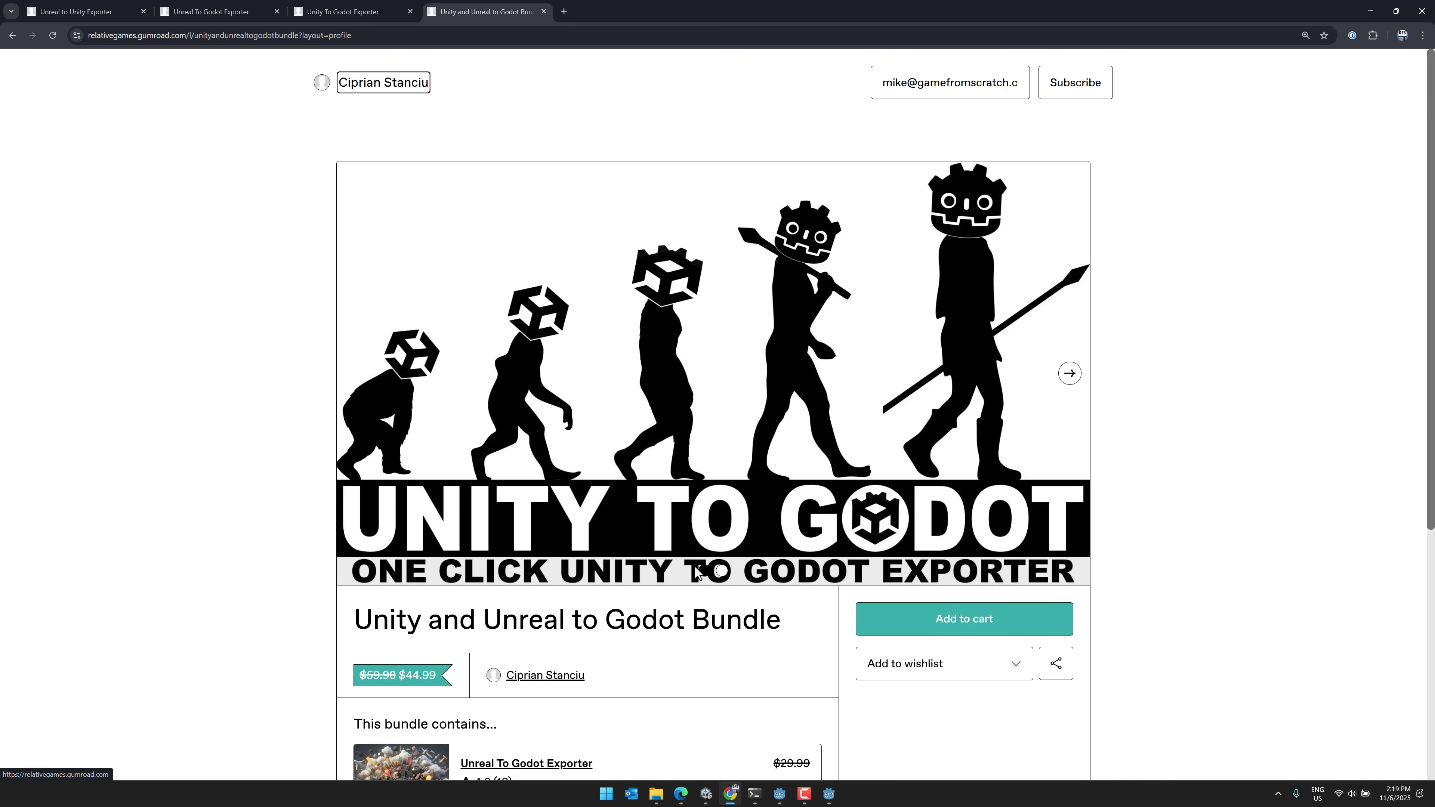